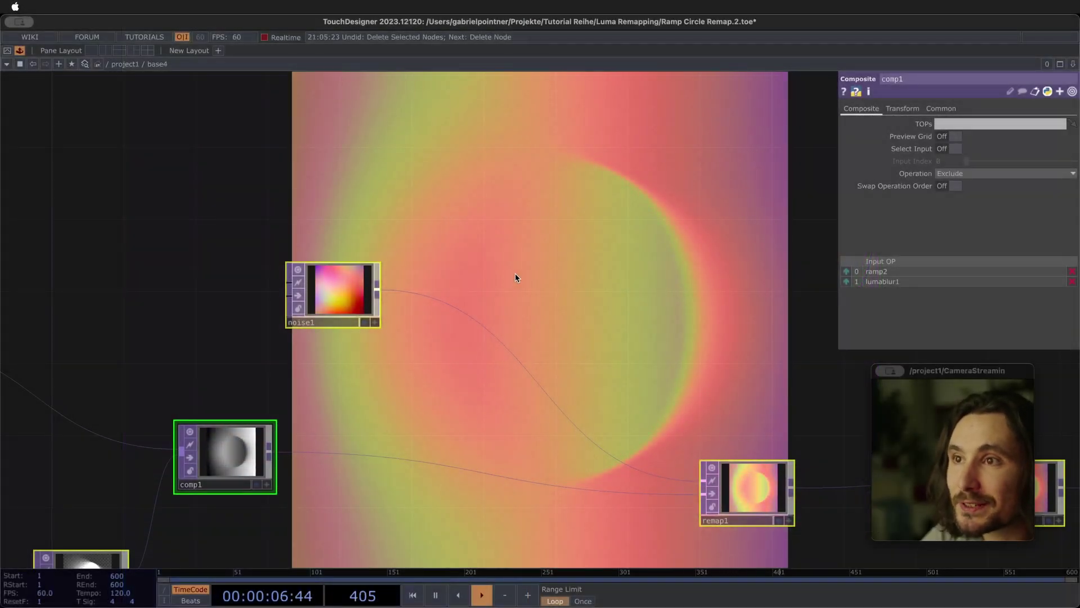
Step: Zoom out to show the finished network of ramps, circle, blur, noise and remap
{"action": "scroll", "coordinate": [514, 272], "scroll_direction": "down", "scroll_amount": 2}
{"action": "scroll", "coordinate": [514, 273], "scroll_direction": "down", "scroll_amount": 3}
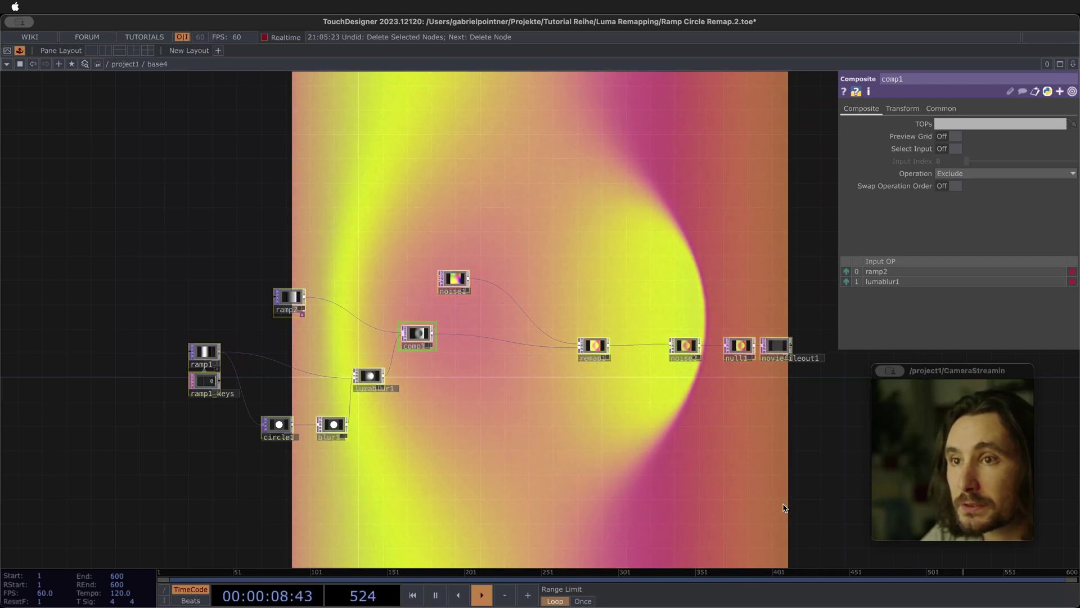
Step: Delete all eleven operators of the old network
{"action": "left_click_drag", "start_coordinate": [282, 506], "coordinate": [193, 220]}
{"action": "key", "text": "Delete"}
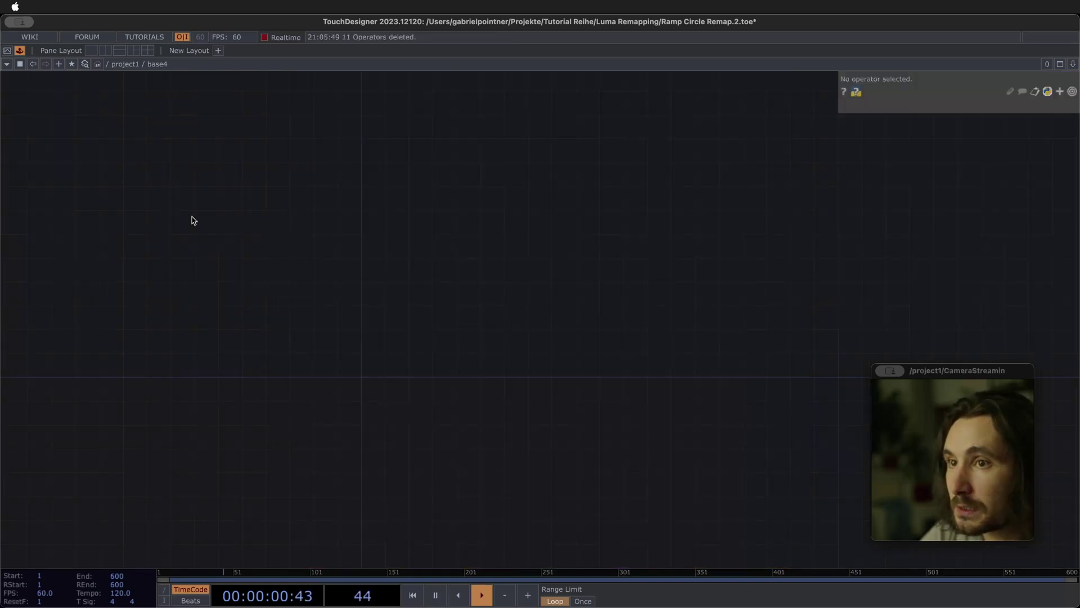
{"action": "left_click_drag", "start_coordinate": [391, 375], "coordinate": [425, 352]}
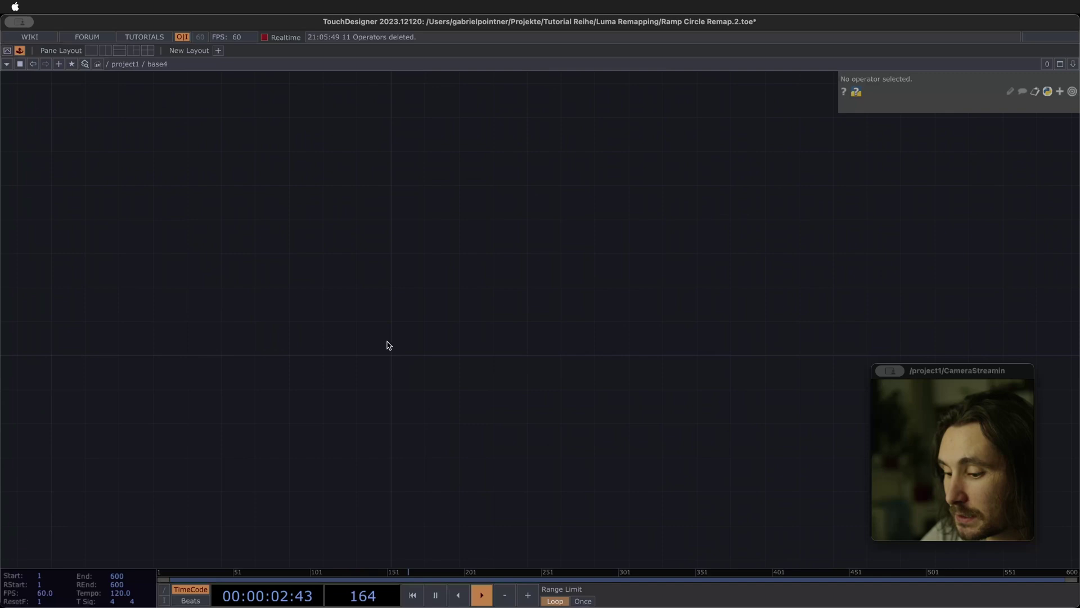
Step: Add a new Remap TOP, remap1, and bring up its operator options
{"action": "key", "text": "Tab"}
{"action": "type", "text": "rem"}
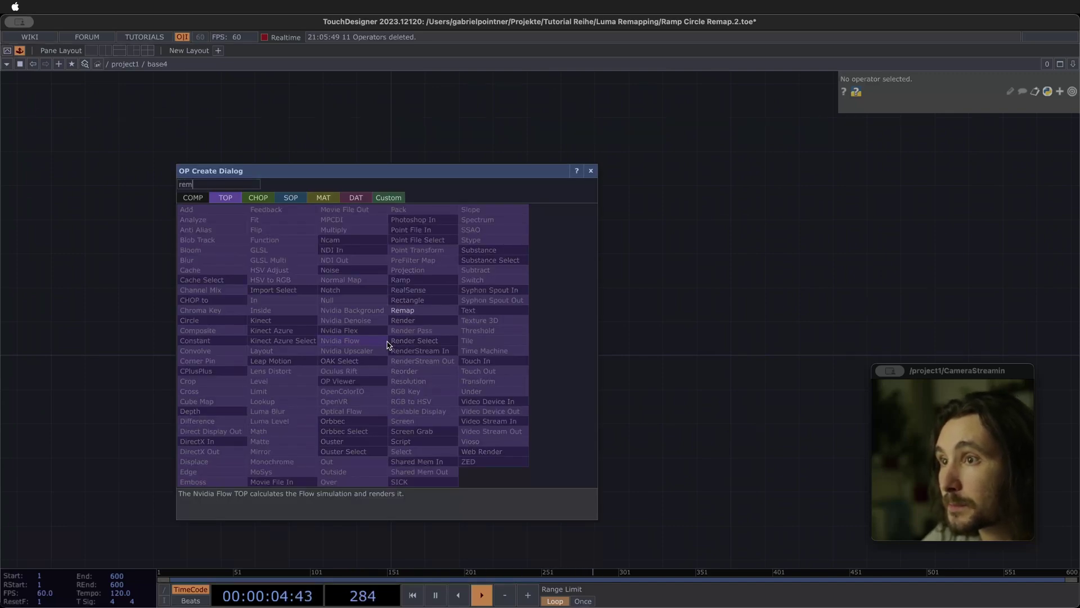
{"action": "key", "text": "Return"}
{"action": "left_click", "coordinate": [387, 344]}
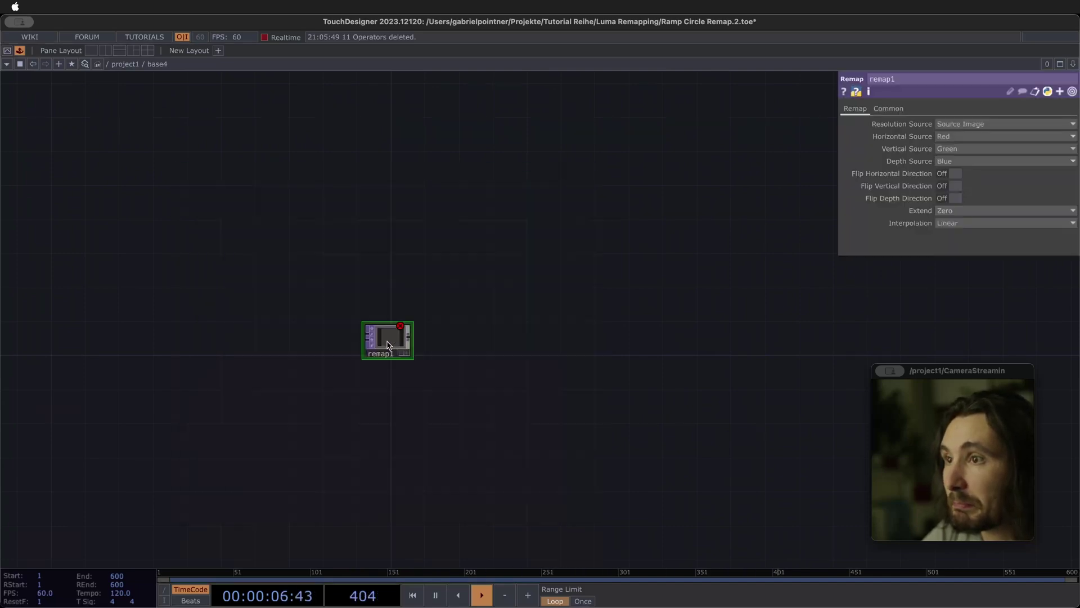
{"action": "right_click", "coordinate": [396, 342]}
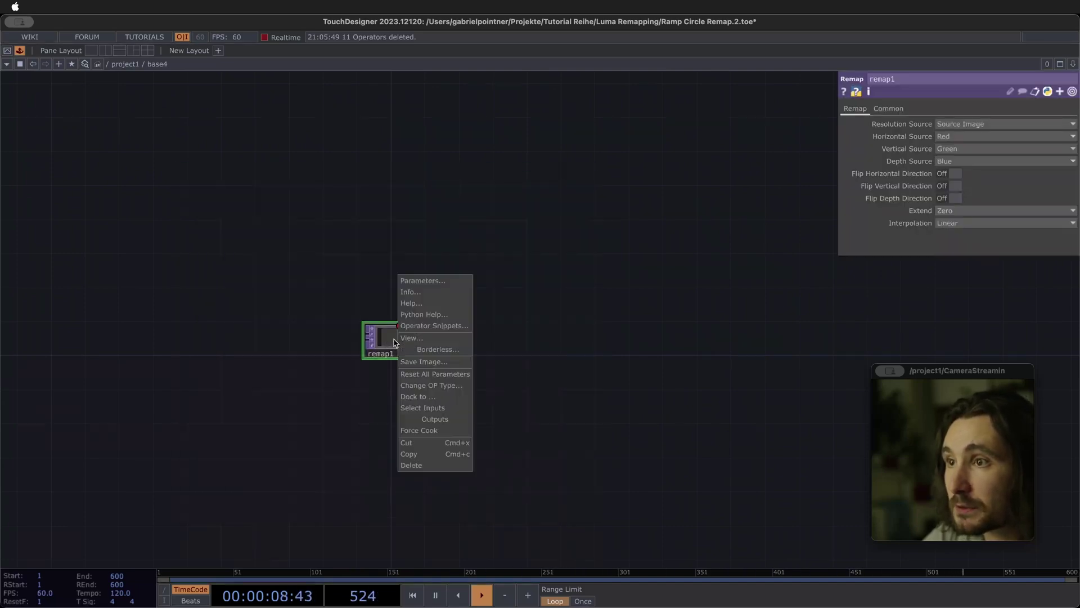
{"action": "left_click", "coordinate": [447, 327]}
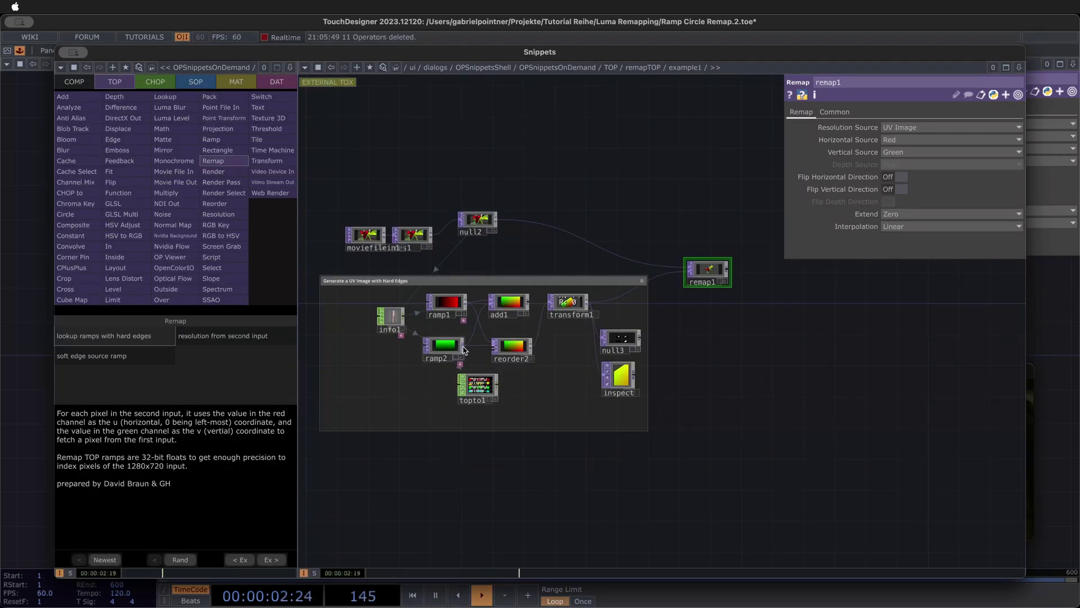
{"action": "scroll", "coordinate": [567, 299], "scroll_direction": "up", "scroll_amount": 5}
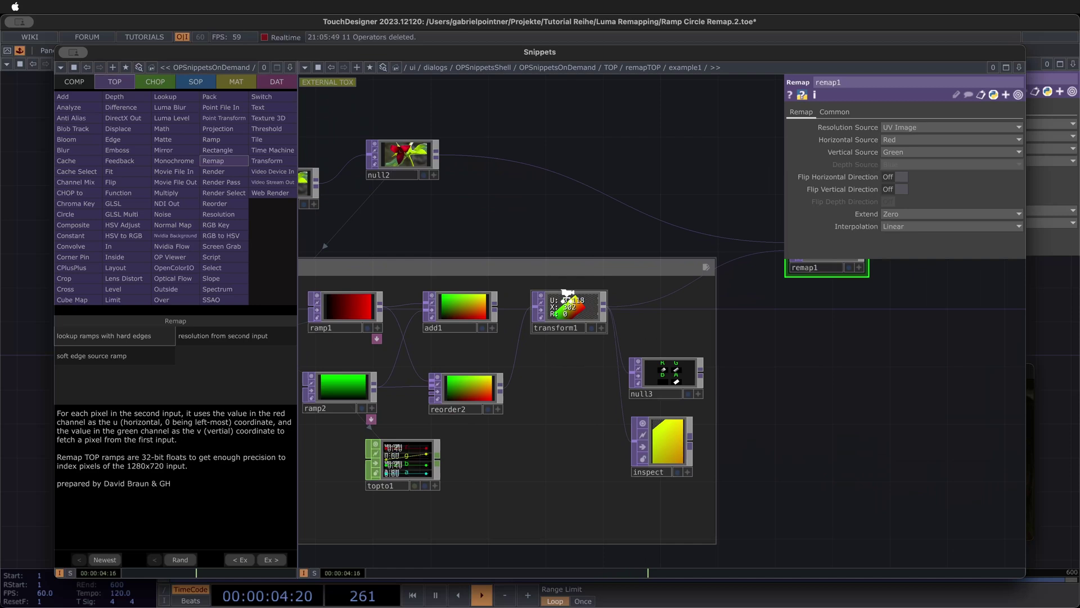
{"action": "scroll", "coordinate": [568, 298], "scroll_direction": "down", "scroll_amount": 8}
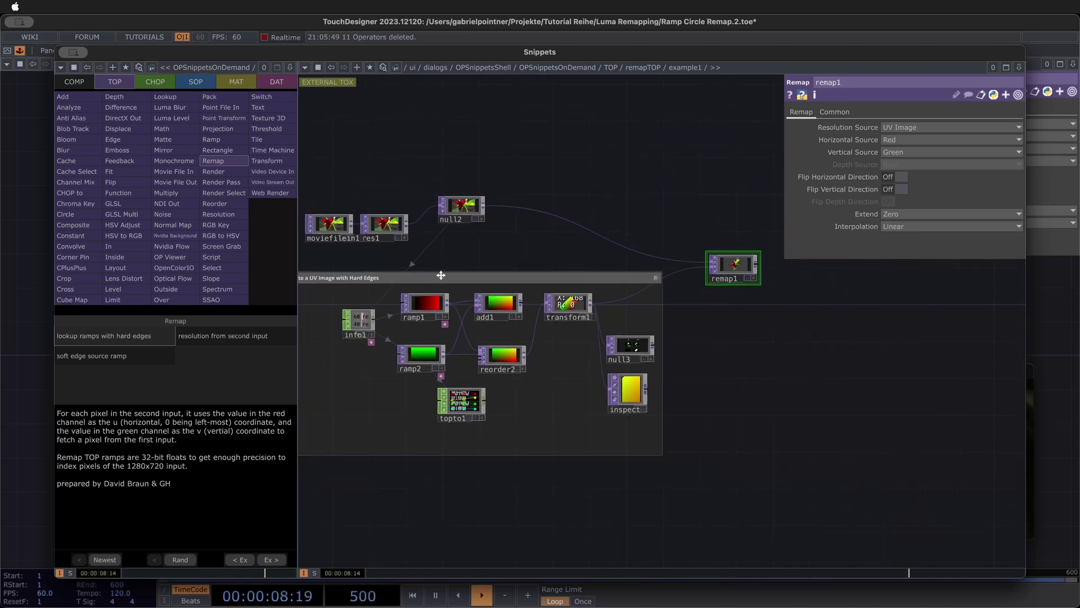
{"action": "left_click_drag", "start_coordinate": [506, 248], "coordinate": [489, 345]}
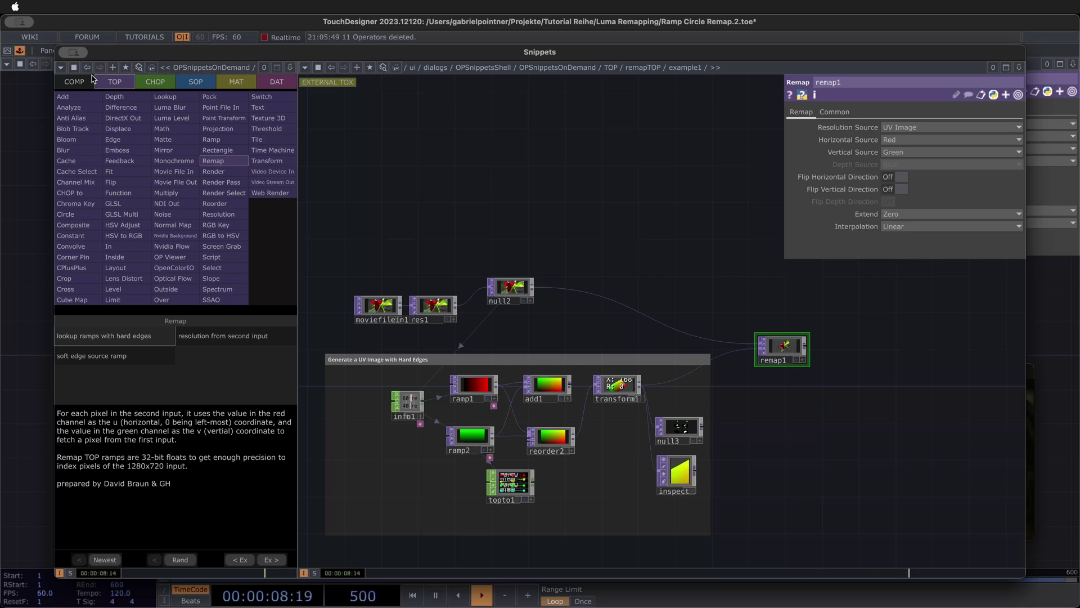
Step: Close the snippets window and add a Ramp TOP, ramp1, left of remap1
{"action": "key", "text": "super+w"}
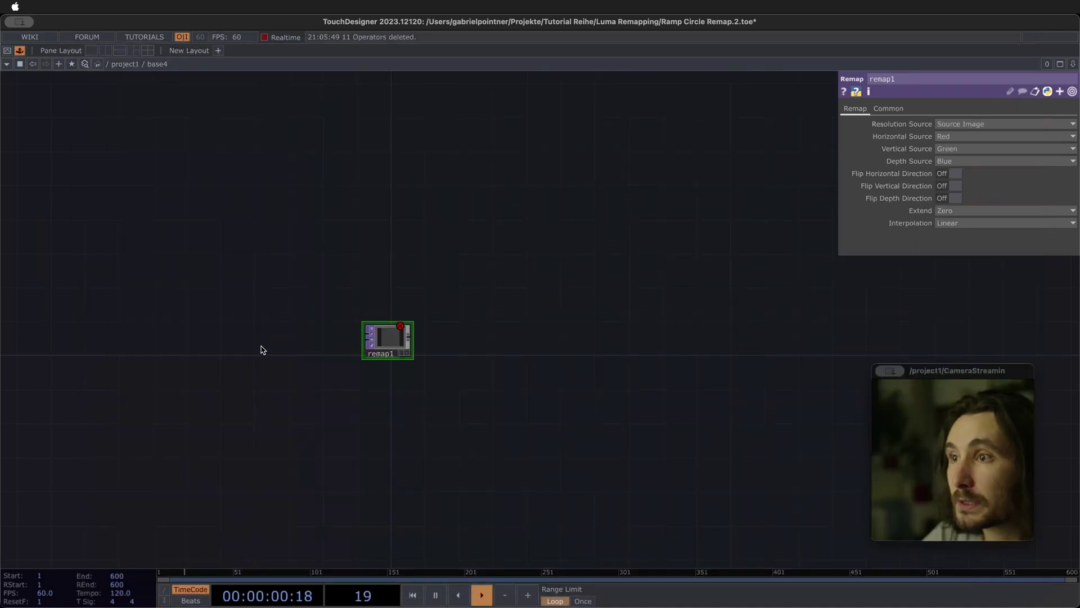
{"action": "left_click_drag", "start_coordinate": [260, 350], "coordinate": [347, 325]}
{"action": "key", "text": "Tab"}
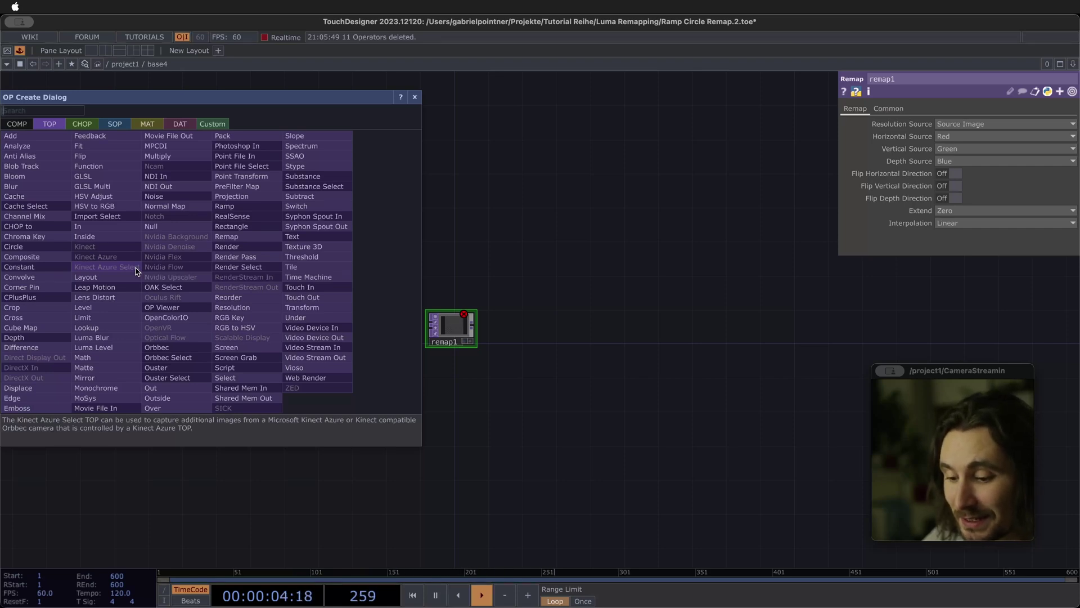
{"action": "type", "text": "ramp"}
{"action": "key", "text": "Return"}
{"action": "left_click", "coordinate": [135, 272]}
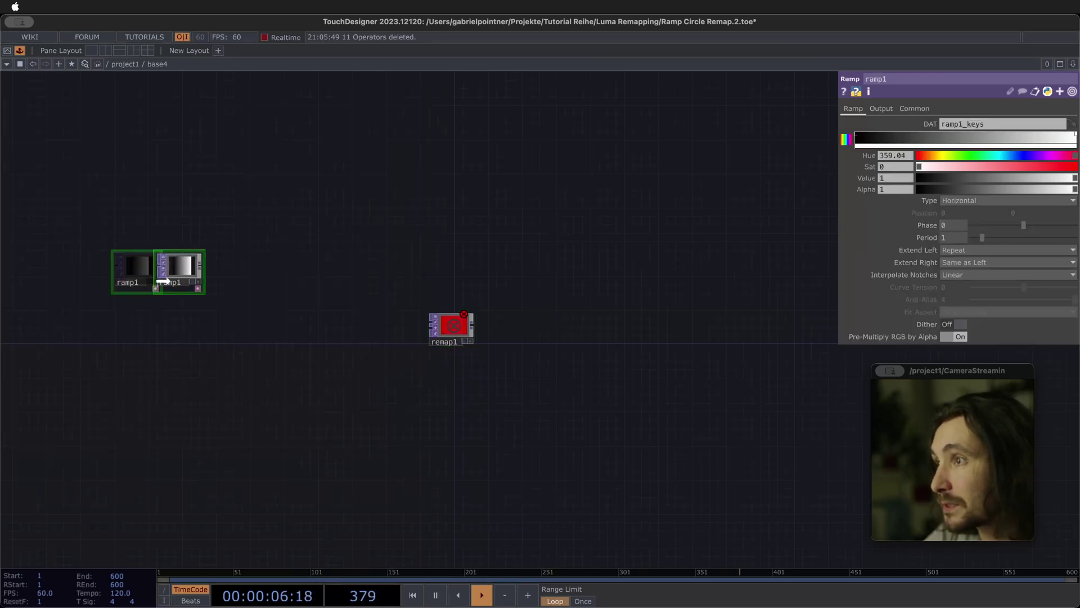
{"action": "left_click_drag", "start_coordinate": [164, 280], "coordinate": [28, 365]}
{"action": "key", "text": "h"}
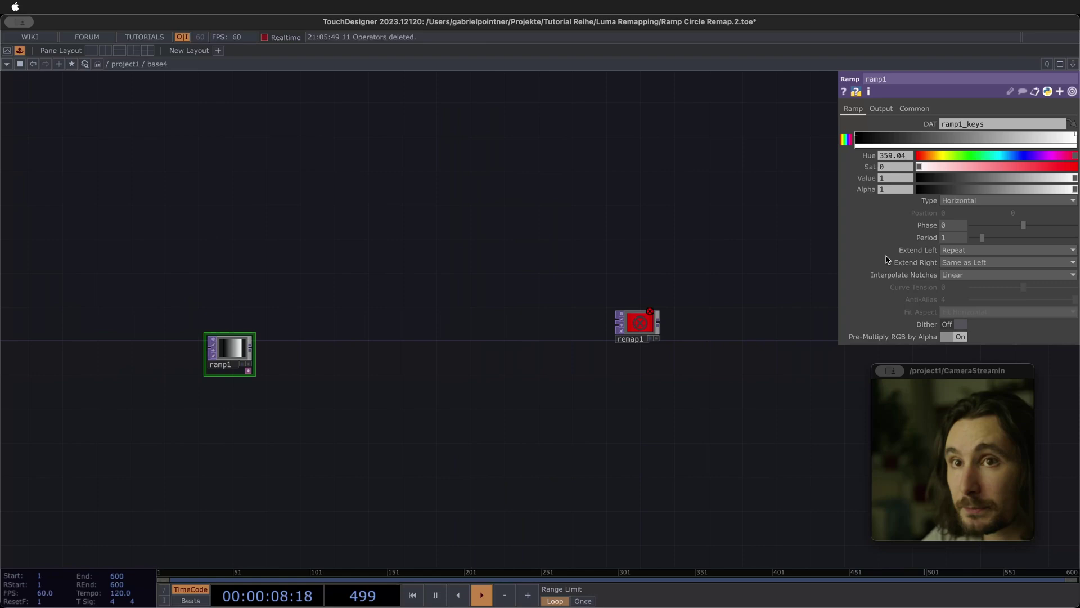
Step: Set ramp1's Interpolate Notches to Ease-in, Ease-out, keeping Extend Right as Same as Left
{"action": "left_click", "coordinate": [990, 263]}
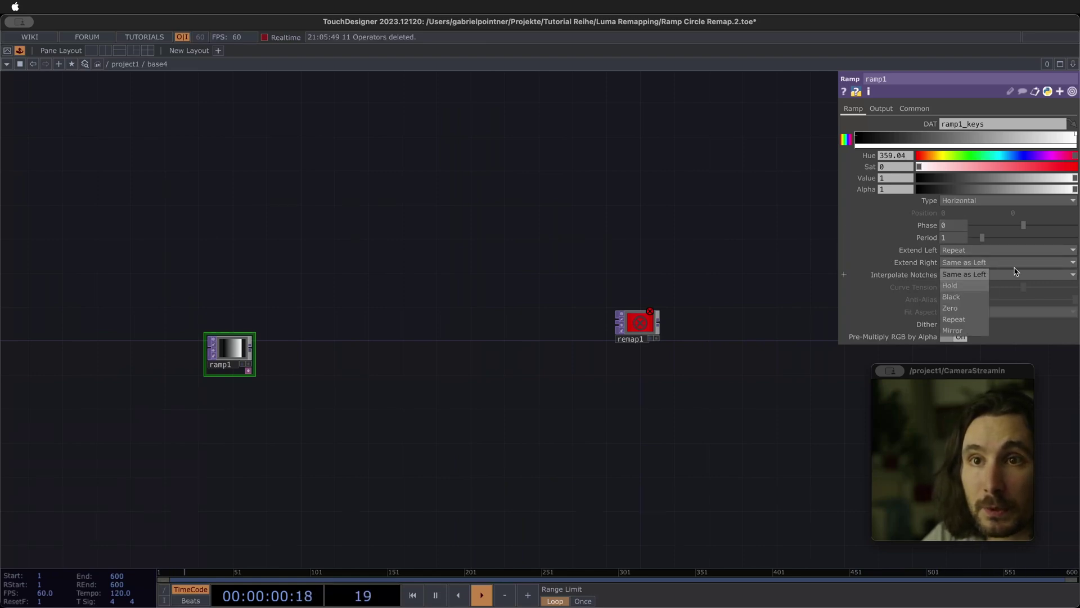
{"action": "left_click", "coordinate": [1016, 273]}
{"action": "left_click", "coordinate": [1013, 275]}
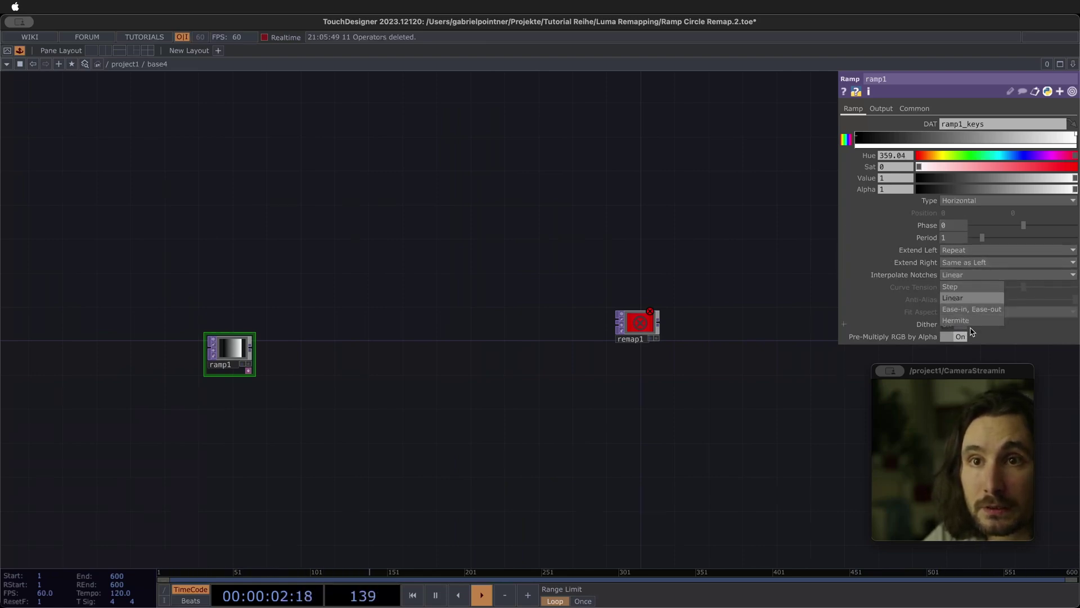
{"action": "left_click", "coordinate": [982, 311]}
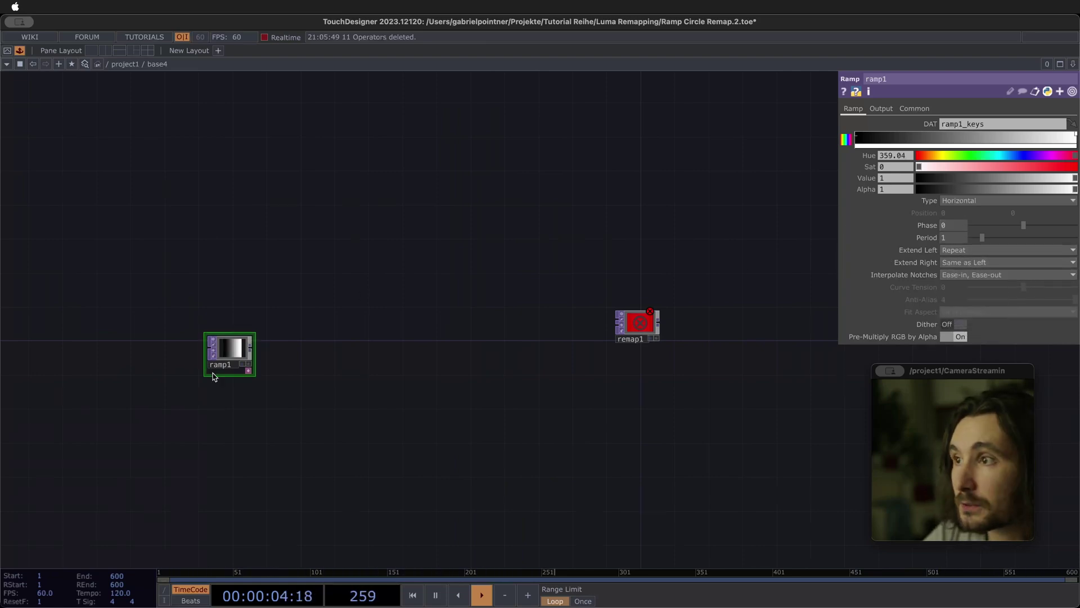
{"action": "scroll", "coordinate": [214, 377], "scroll_direction": "up", "scroll_amount": 5}
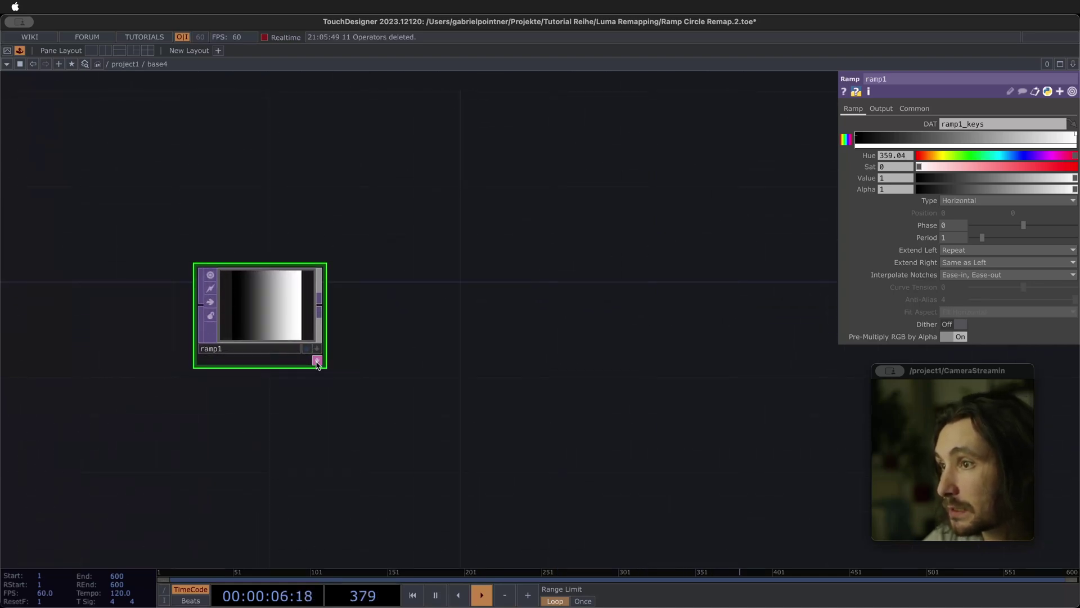
Step: In the ramp1_keys table, change the second key's position to 0.5
{"action": "left_click", "coordinate": [317, 360]}
{"action": "scroll", "coordinate": [231, 437], "scroll_direction": "up", "scroll_amount": 2}
{"action": "left_click", "coordinate": [236, 413]}
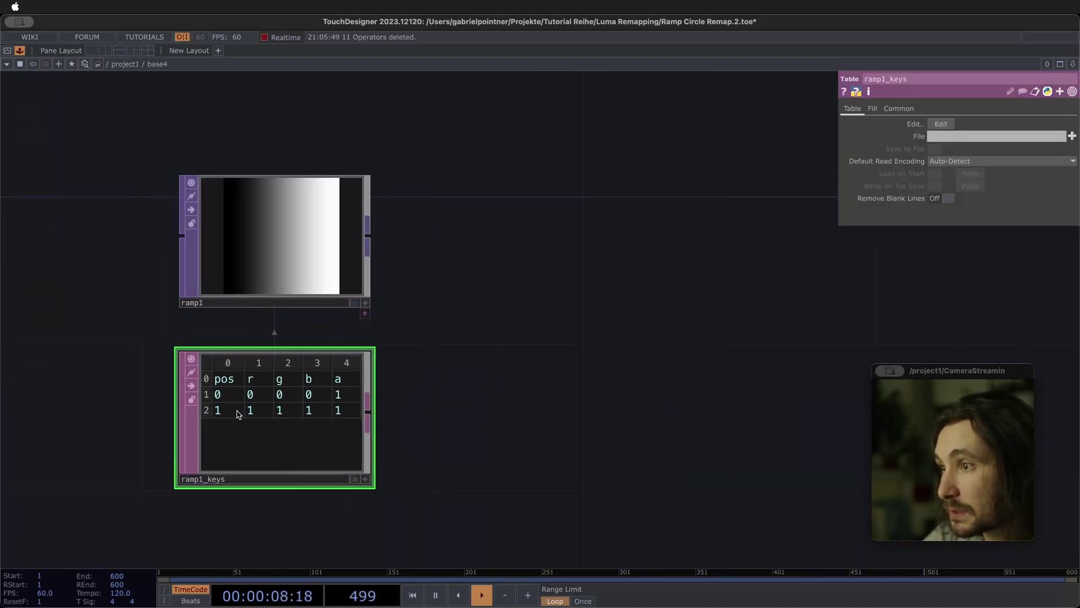
{"action": "key", "text": "a"}
{"action": "left_click", "coordinate": [205, 408]}
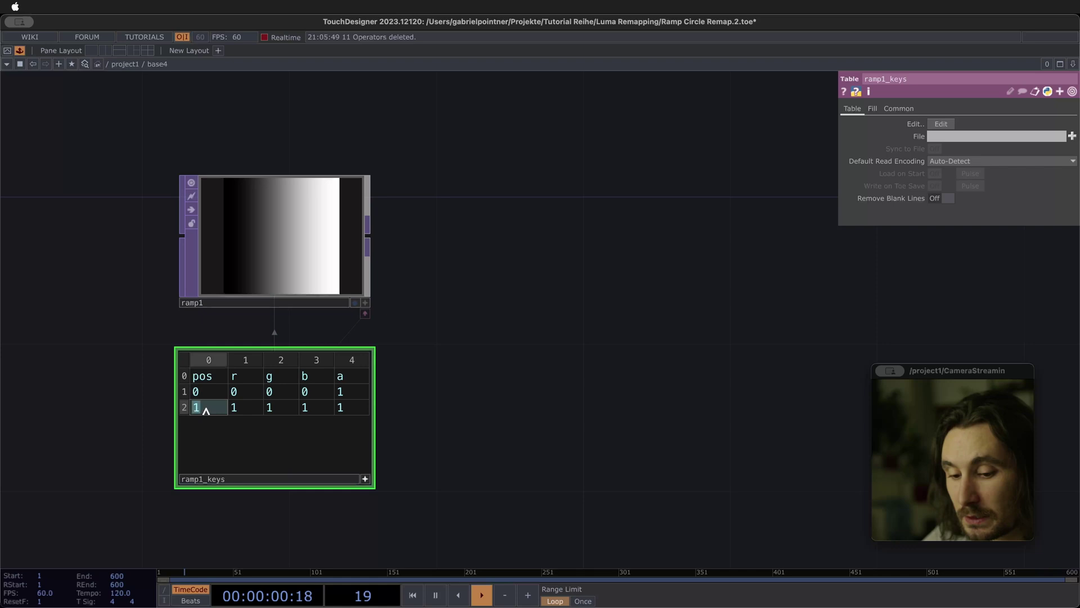
{"action": "type", "text": "0.5"}
{"action": "key", "text": "Return"}
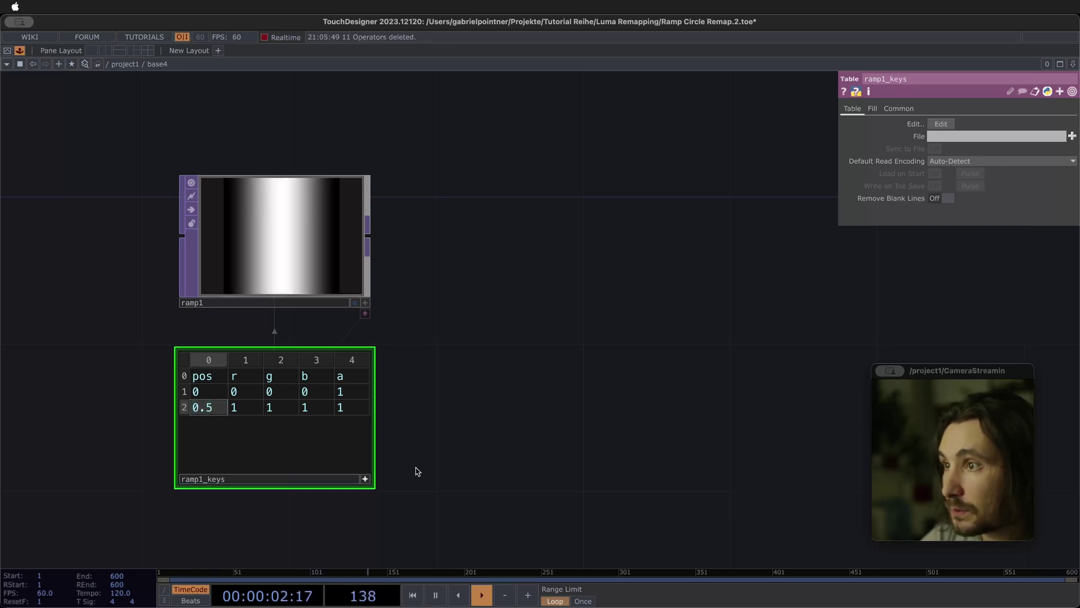
Step: Set ramp1's Pixel Format to 16-bit float (RGBA) on its Common page
{"action": "left_click", "coordinate": [313, 238]}
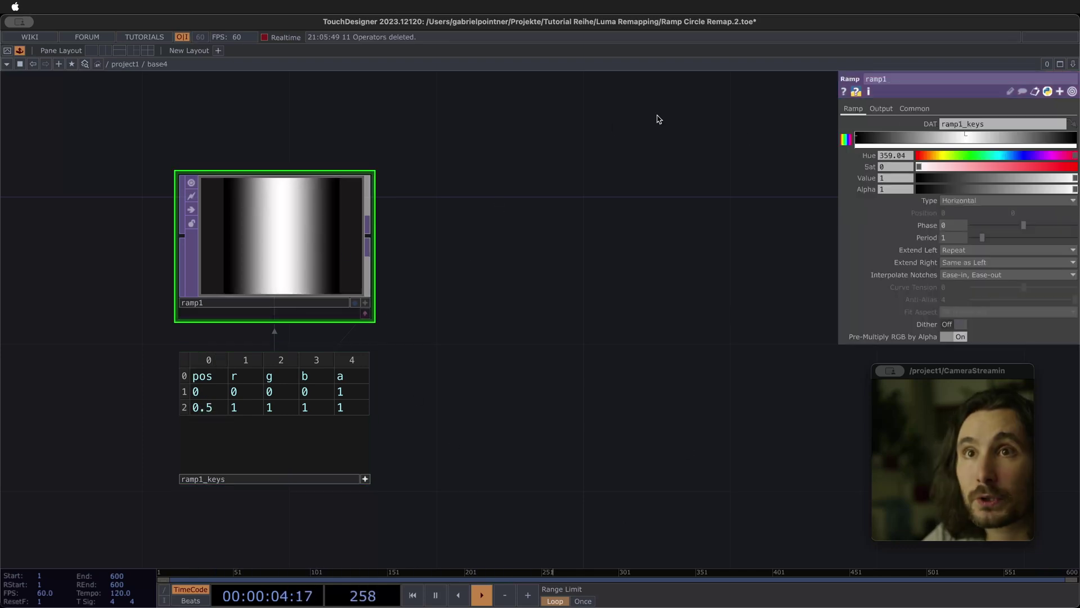
{"action": "left_click", "coordinate": [914, 108]}
{"action": "left_click", "coordinate": [988, 249]}
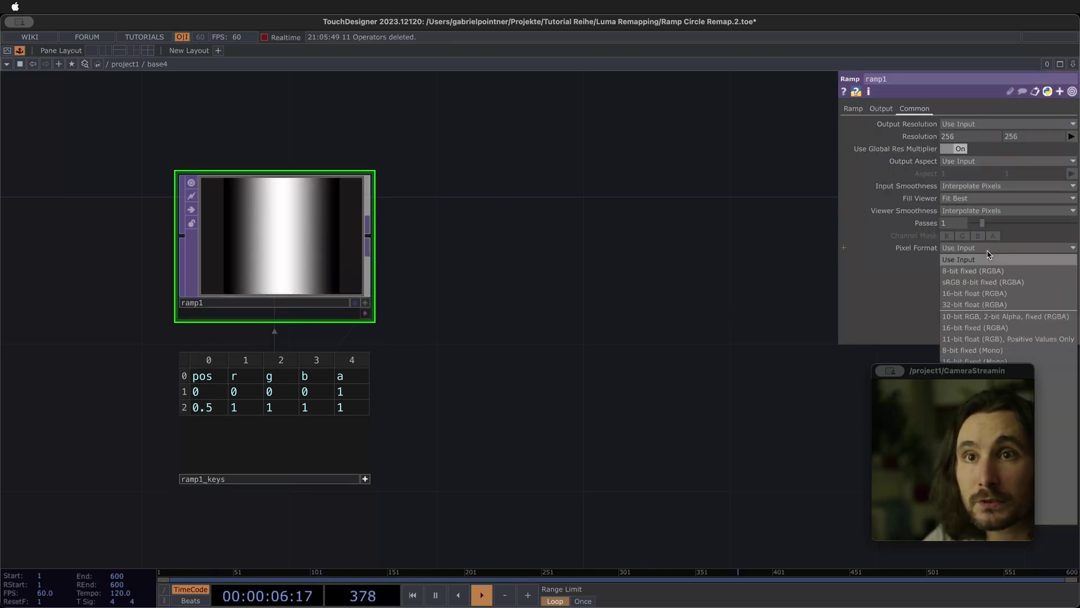
{"action": "left_click", "coordinate": [982, 295]}
{"action": "scroll", "coordinate": [398, 248], "scroll_direction": "down", "scroll_amount": 3}
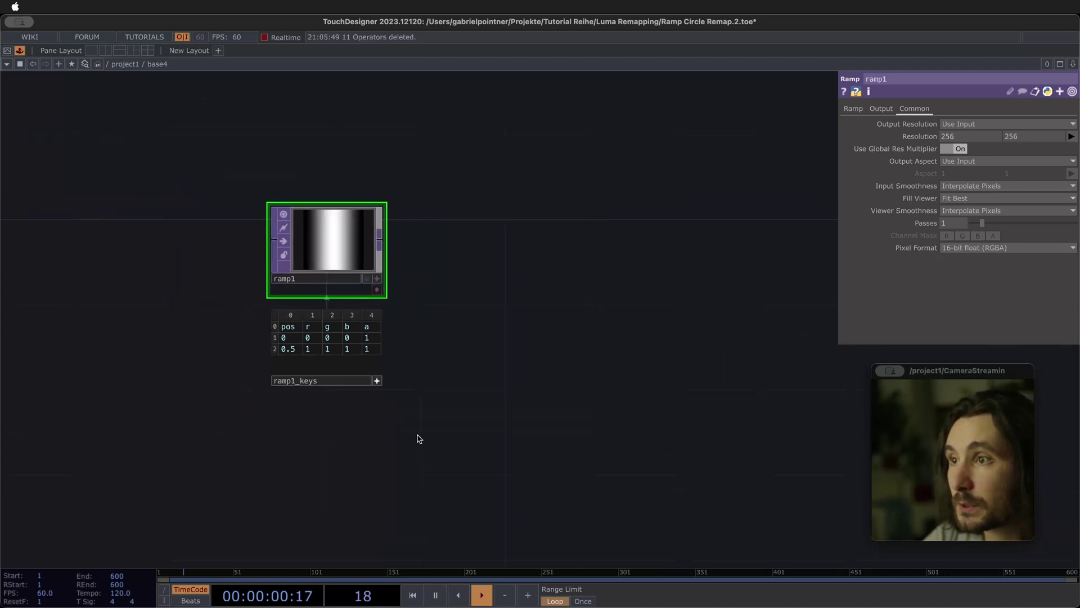
Step: Hide ramp1's key table and move ramp1 to the left of the network
{"action": "left_click", "coordinate": [376, 290]}
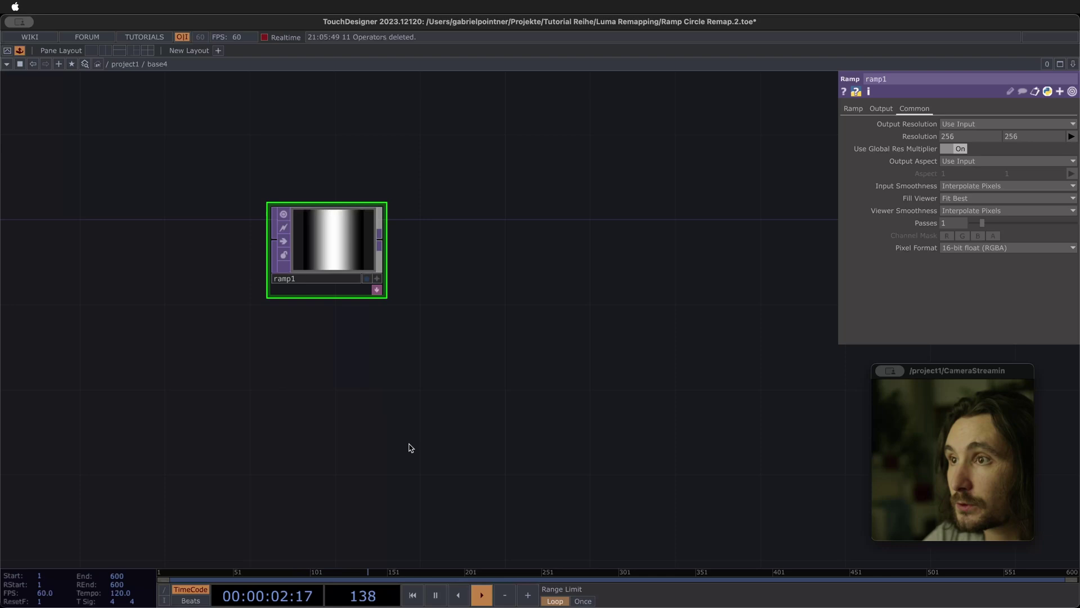
{"action": "scroll", "coordinate": [390, 492], "scroll_direction": "right", "scroll_amount": 3}
{"action": "scroll", "coordinate": [415, 497], "scroll_direction": "up", "scroll_amount": 5}
{"action": "scroll", "coordinate": [443, 493], "scroll_direction": "down", "scroll_amount": 3}
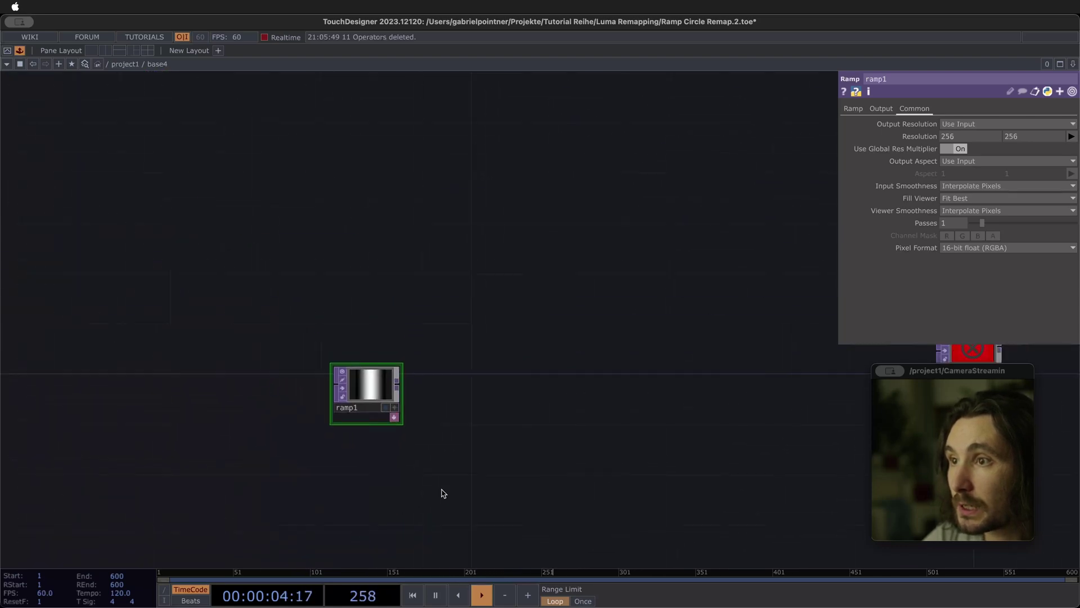
{"action": "left_click_drag", "start_coordinate": [443, 494], "coordinate": [247, 366]}
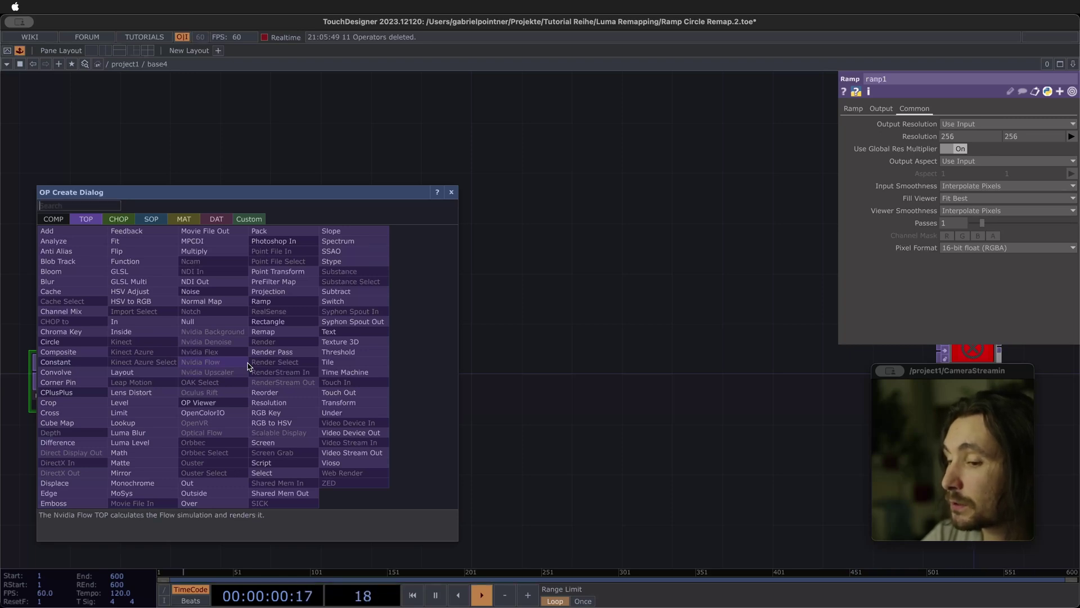
Step: Add circle1 wired from ramp1 with Combine with Input set to Set Resolution Only
{"action": "type", "text": "cir"}
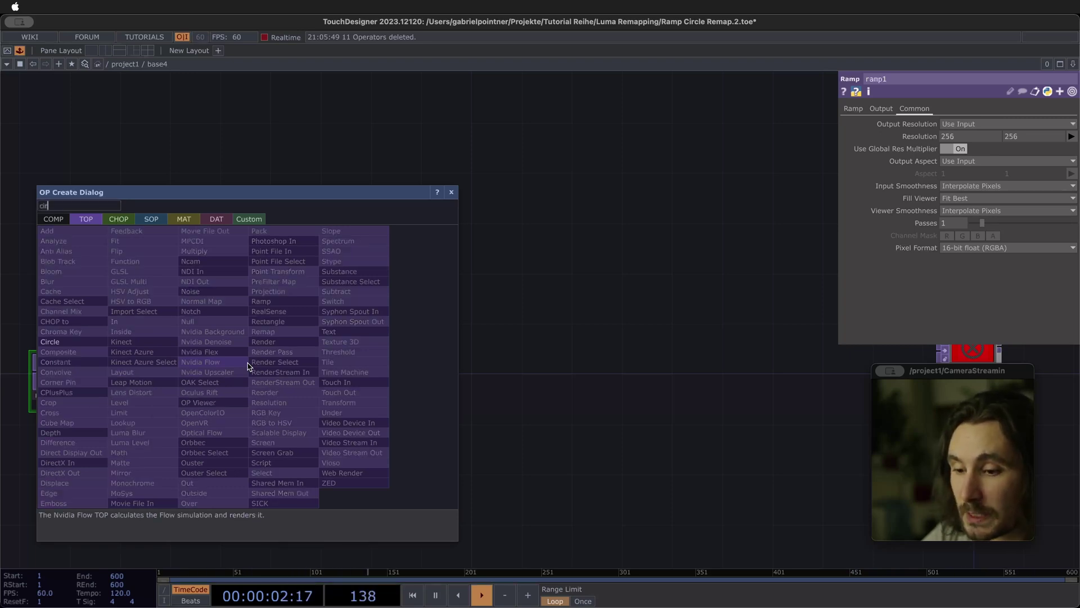
{"action": "key", "text": "Return"}
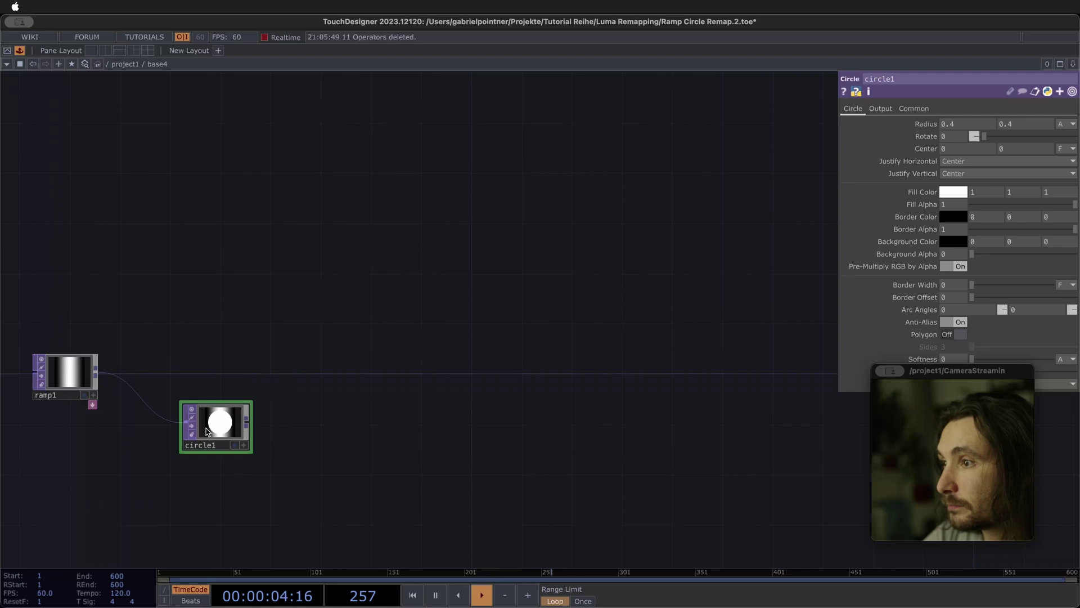
{"action": "left_click", "coordinate": [206, 464]}
{"action": "left_click", "coordinate": [880, 109]}
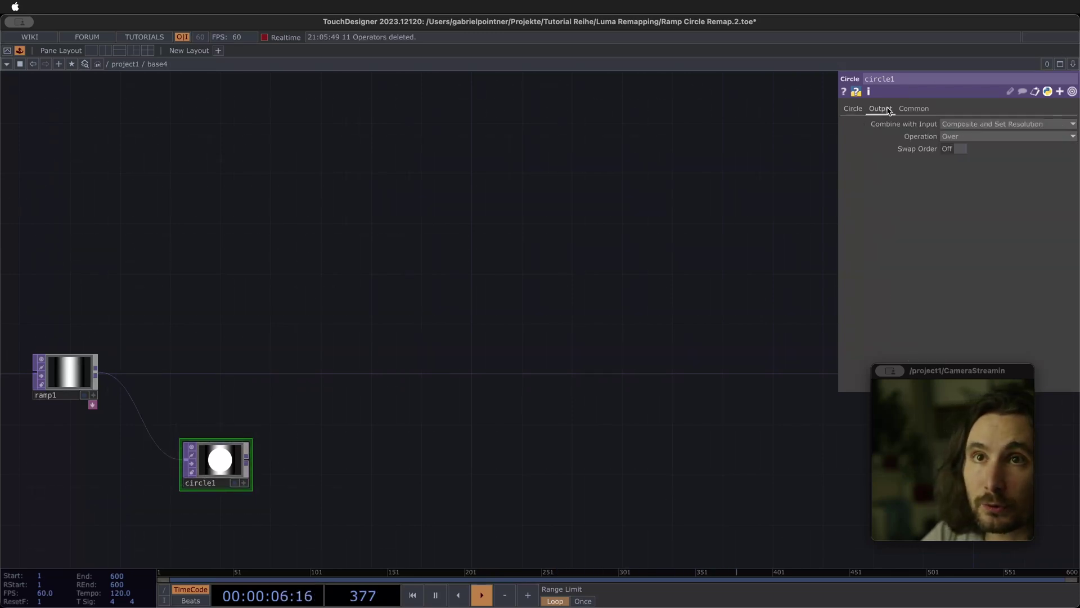
{"action": "left_click", "coordinate": [973, 124]}
{"action": "left_click", "coordinate": [972, 142]}
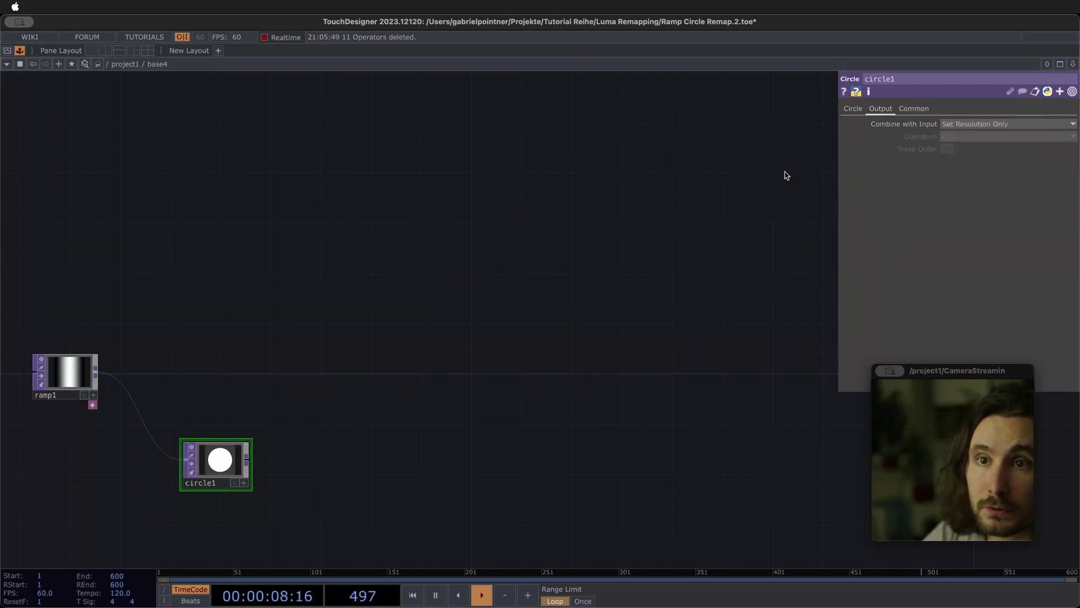
Step: Check ramp1's settings, then reselect circle1 and begin a wire from its output
{"action": "left_click", "coordinate": [63, 380]}
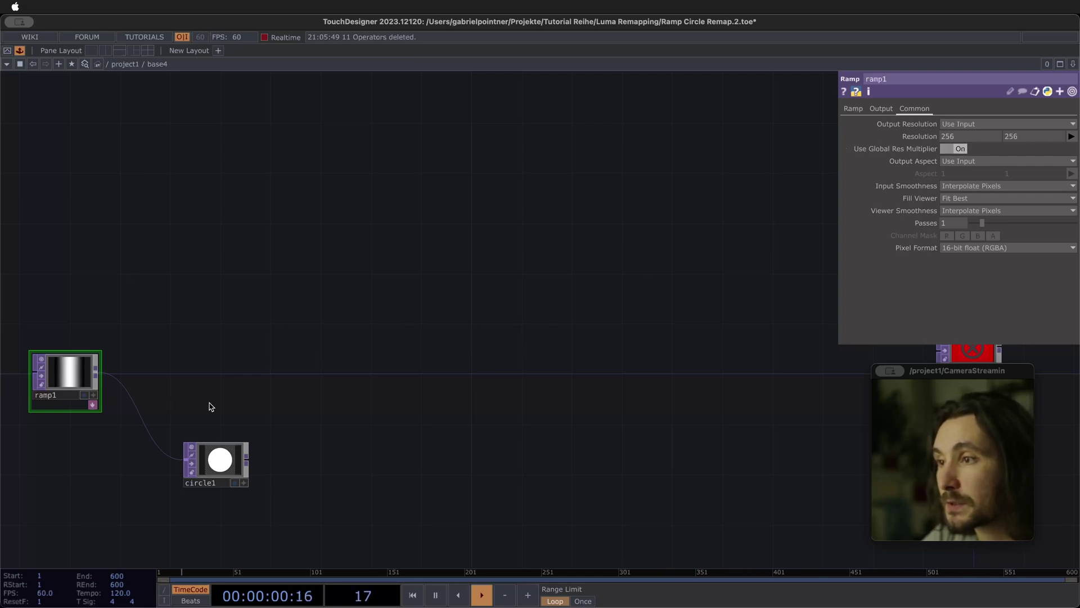
{"action": "left_click", "coordinate": [249, 468]}
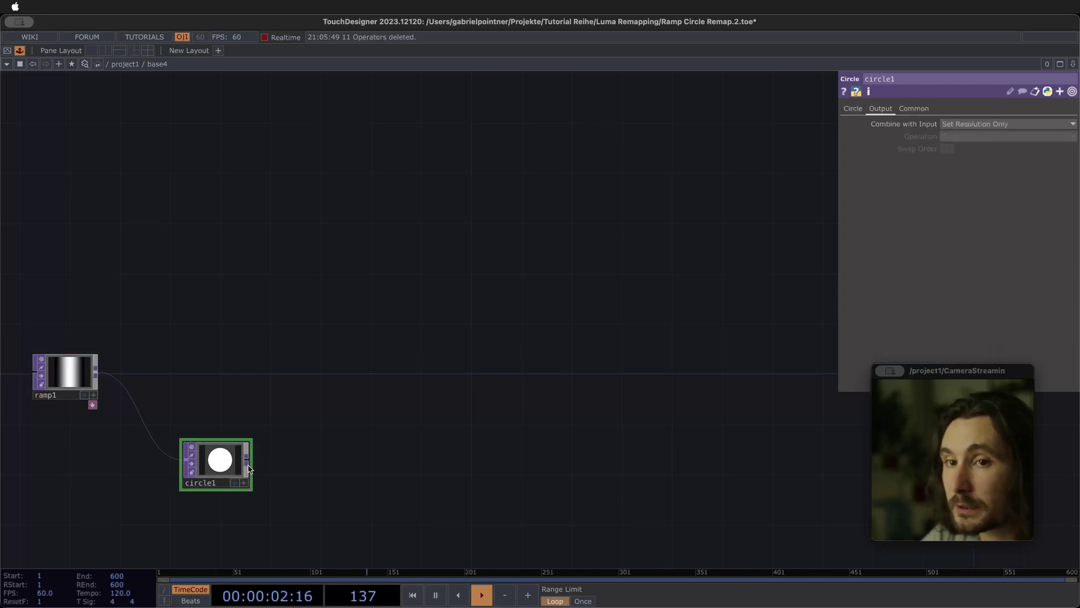
{"action": "left_click", "coordinate": [251, 467]}
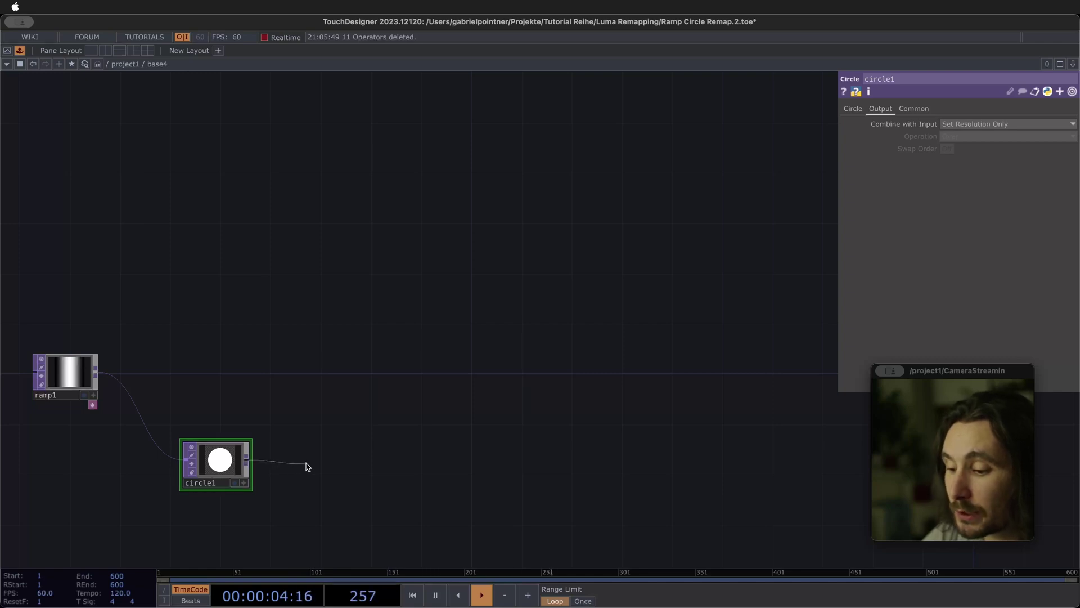
Step: Add a Blur TOP, blur1, after circle1 and begin a wire from its output
{"action": "left_click", "coordinate": [308, 467]}
{"action": "type", "text": "blur"}
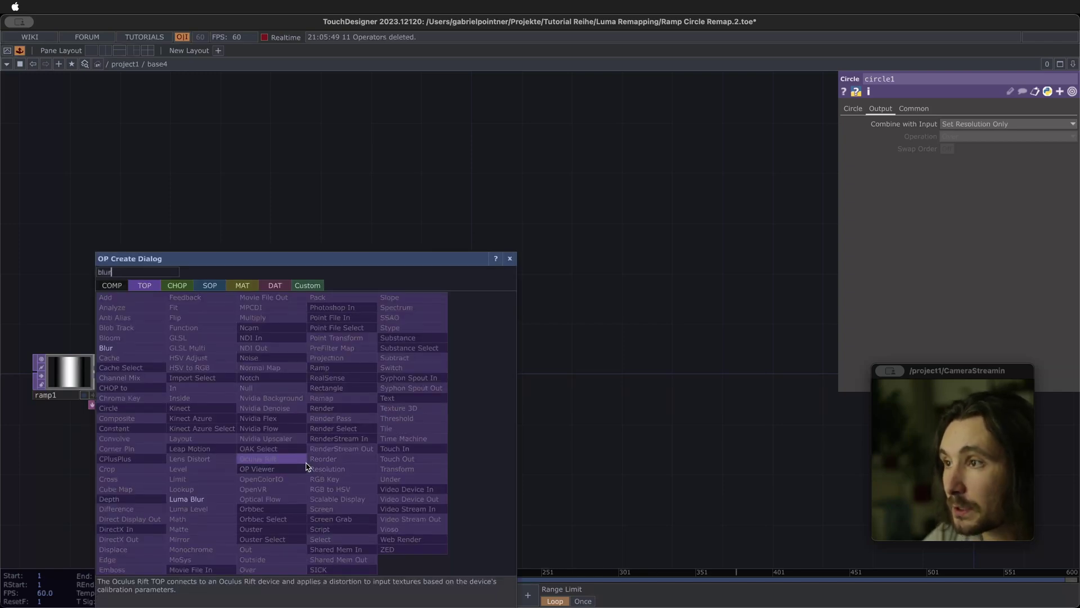
{"action": "key", "text": "Return"}
{"action": "left_click", "coordinate": [345, 463]}
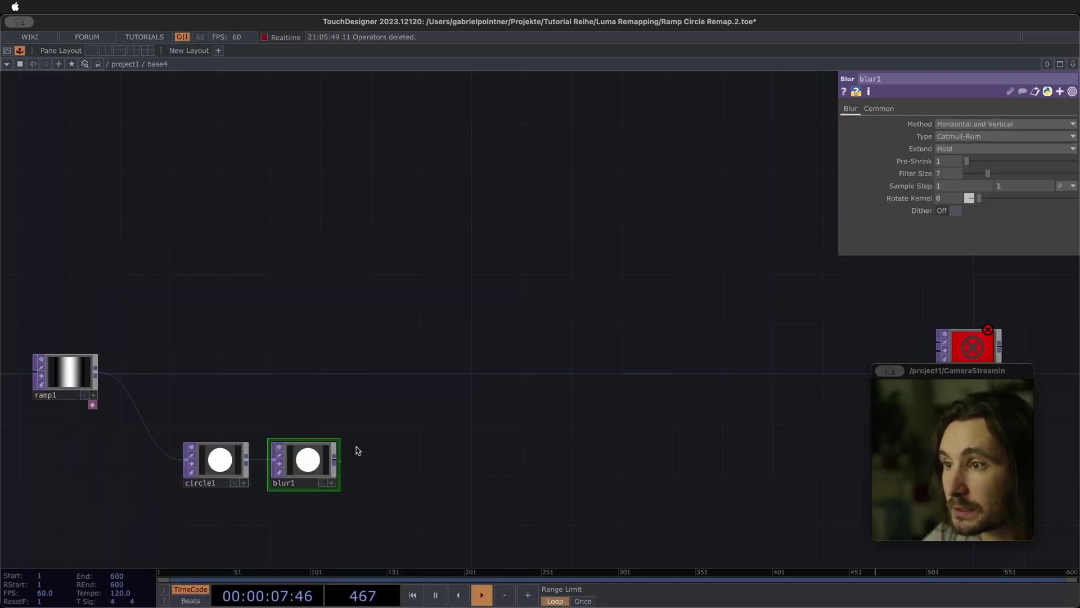
{"action": "left_click", "coordinate": [419, 379]}
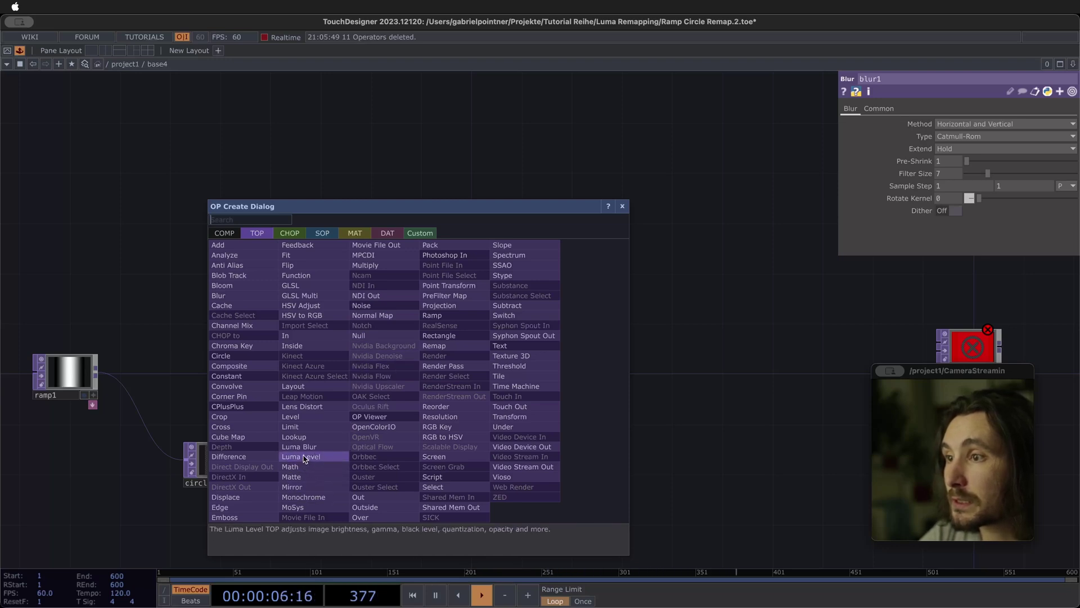
Step: Place lumablur1 after blur1, feed ramp1 into its second input, and set White Filter Width to 100
{"action": "left_click", "coordinate": [337, 452]}
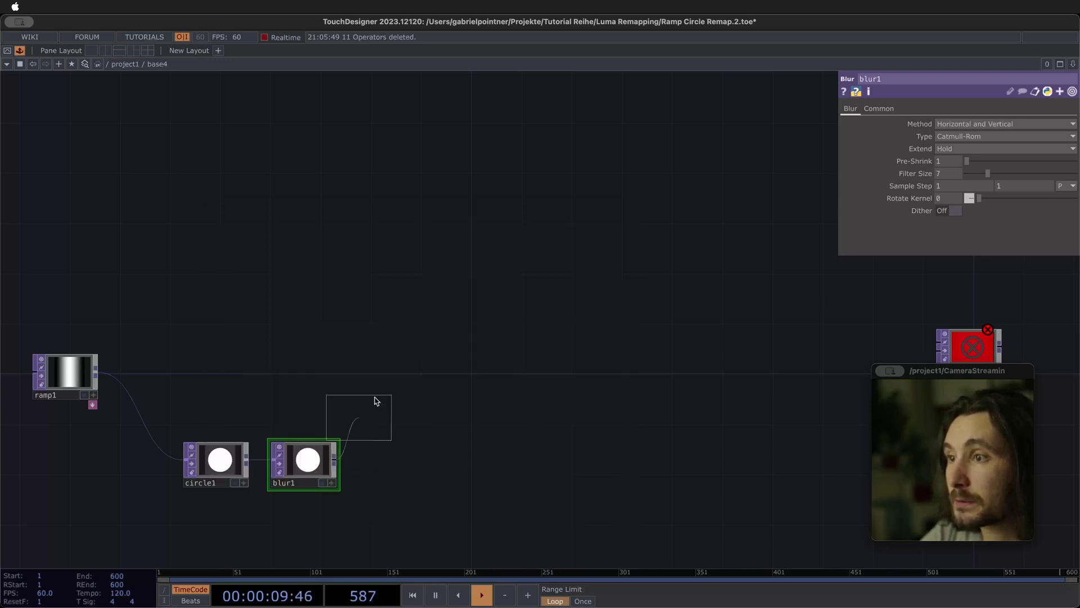
{"action": "left_click", "coordinate": [425, 369]}
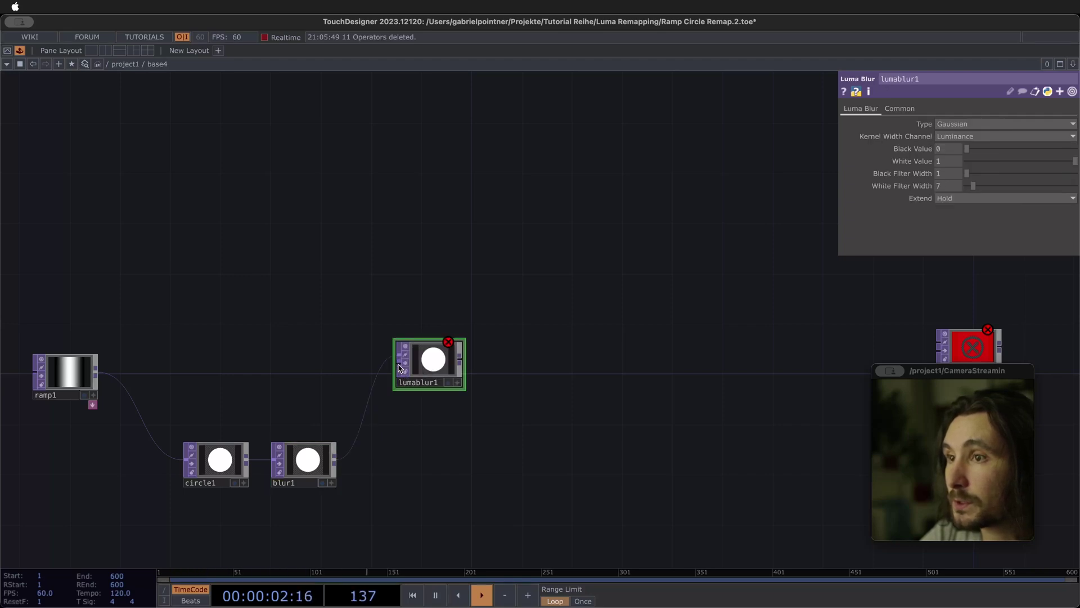
{"action": "left_click_drag", "start_coordinate": [398, 367], "coordinate": [92, 375]}
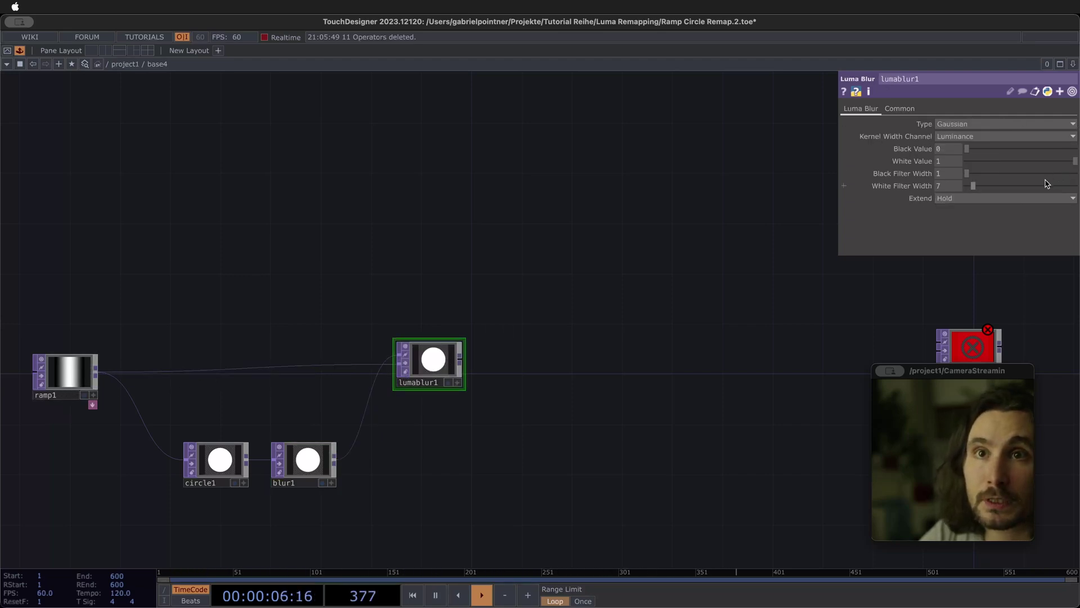
{"action": "left_click_drag", "start_coordinate": [1046, 183], "coordinate": [1076, 187]}
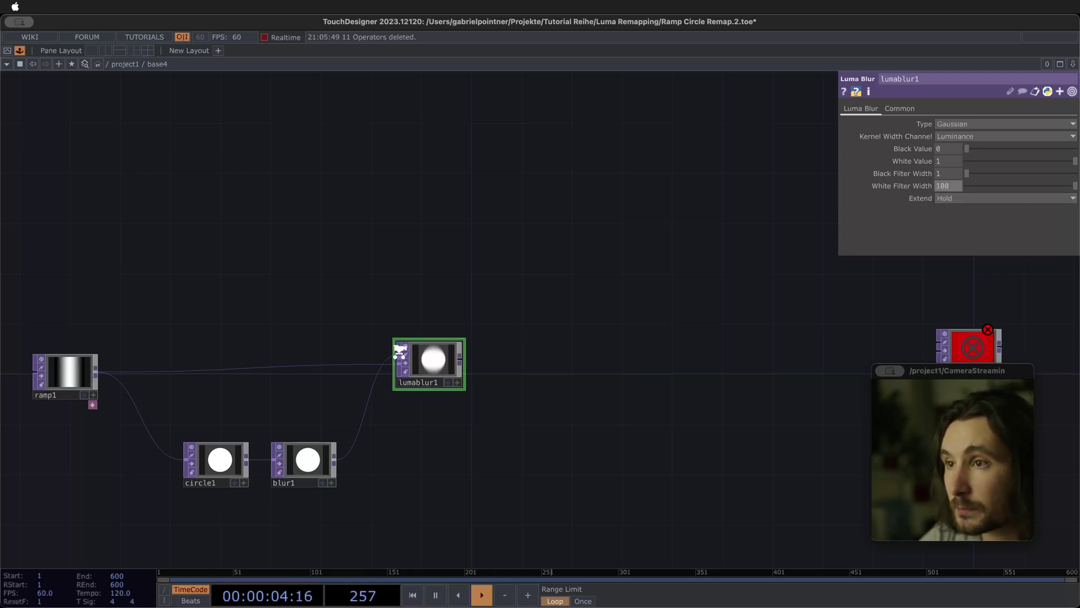
{"action": "scroll", "coordinate": [399, 351], "scroll_direction": "up", "scroll_amount": 5}
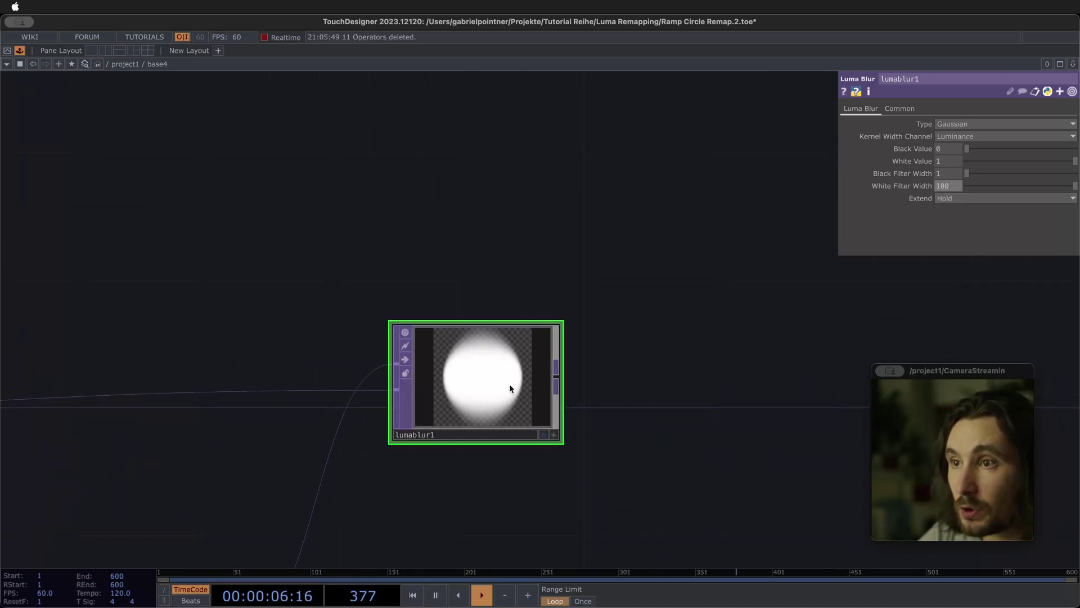
{"action": "scroll", "coordinate": [509, 389], "scroll_direction": "down", "scroll_amount": 5}
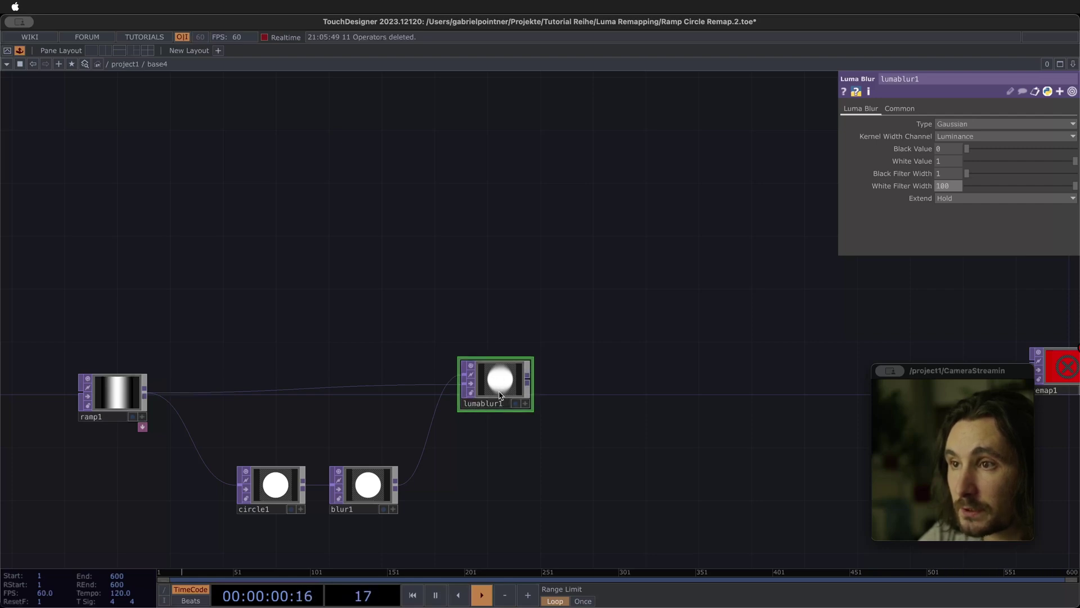
Step: Show ramp1's Ramp page with its absTime.seconds*0.1 Phase, then frame the network including remap1
{"action": "left_click", "coordinate": [121, 402]}
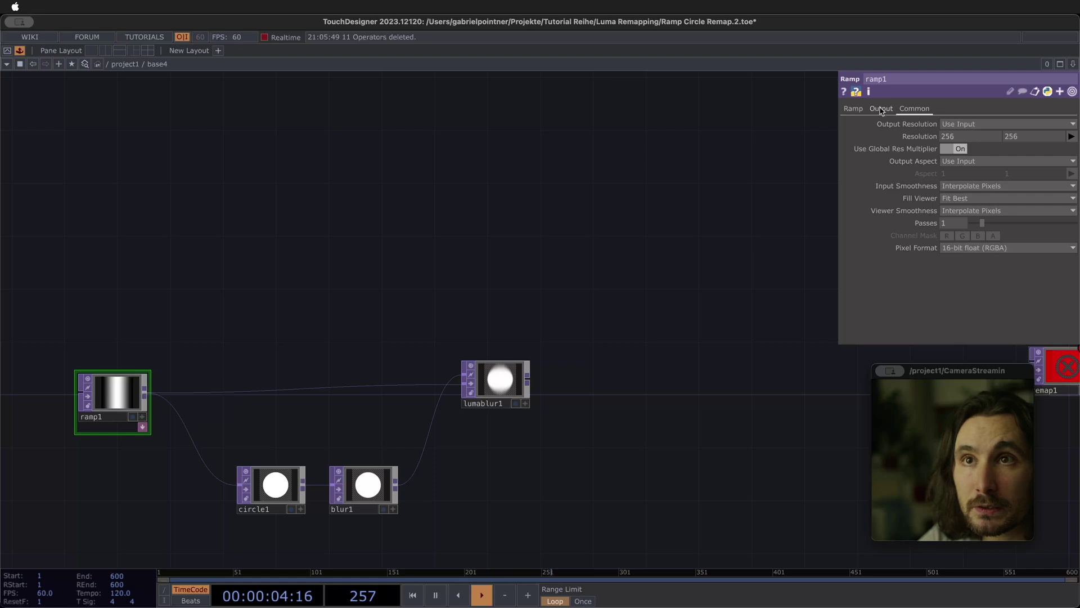
{"action": "left_click", "coordinate": [848, 108]}
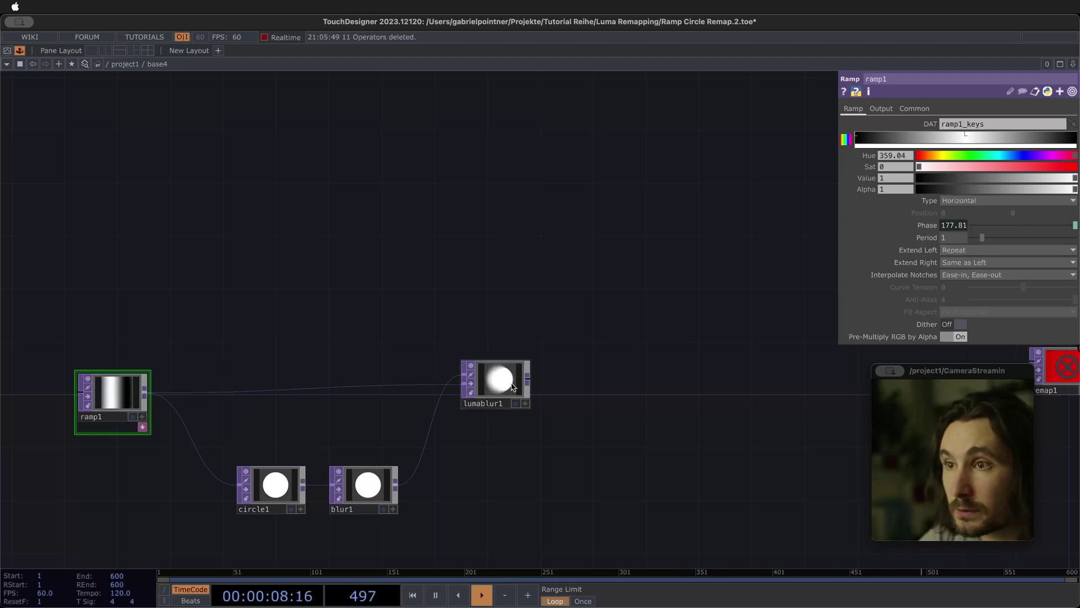
{"action": "scroll", "coordinate": [540, 382], "scroll_direction": "up", "scroll_amount": 5}
{"action": "scroll", "coordinate": [540, 387], "scroll_direction": "down", "scroll_amount": 4}
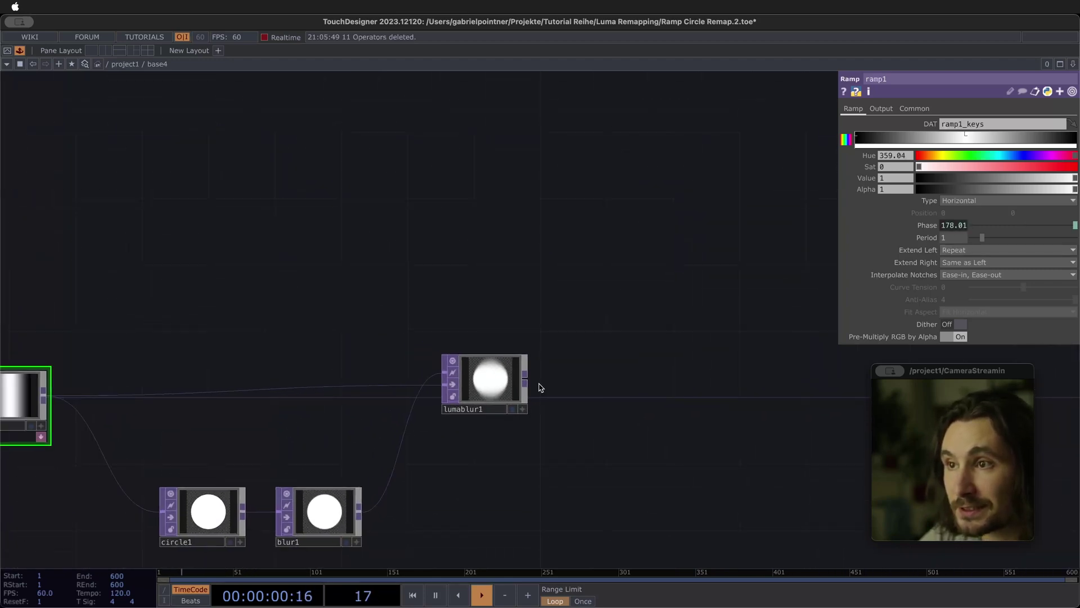
{"action": "scroll", "coordinate": [537, 383], "scroll_direction": "down", "scroll_amount": 5}
{"action": "left_click_drag", "start_coordinate": [501, 444], "coordinate": [407, 412]}
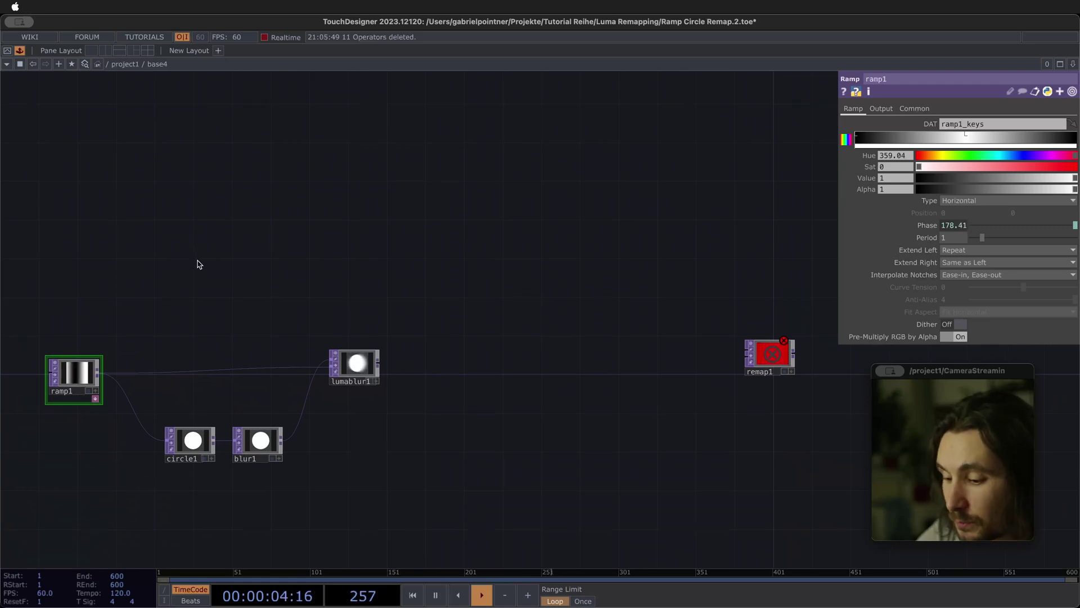
Step: Add a second Ramp TOP, ramp2, below lumablur1
{"action": "key", "text": "Tab"}
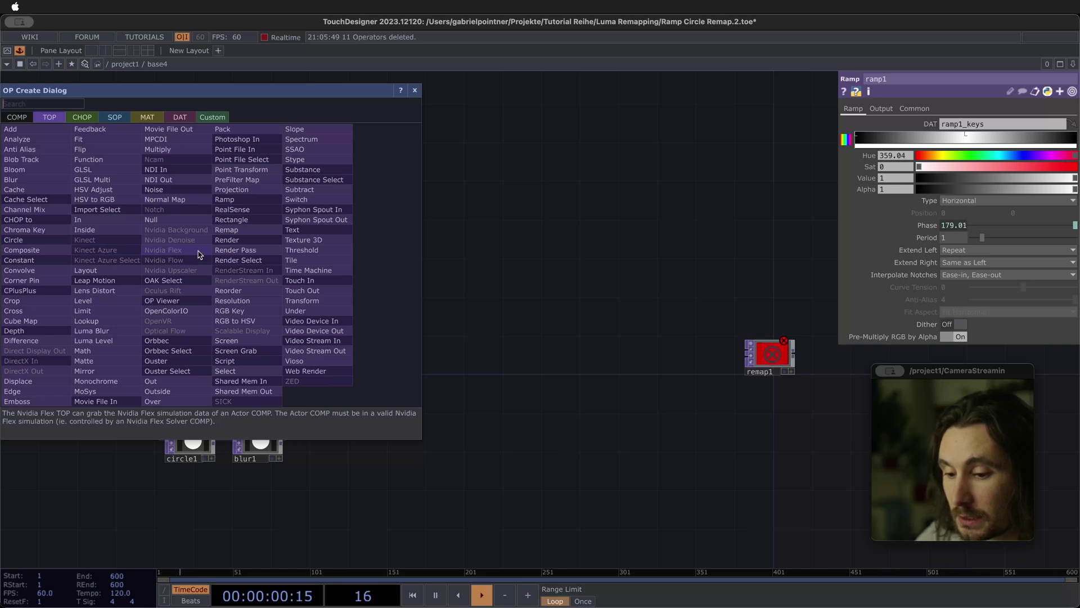
{"action": "type", "text": "ramp"}
{"action": "key", "text": "Return"}
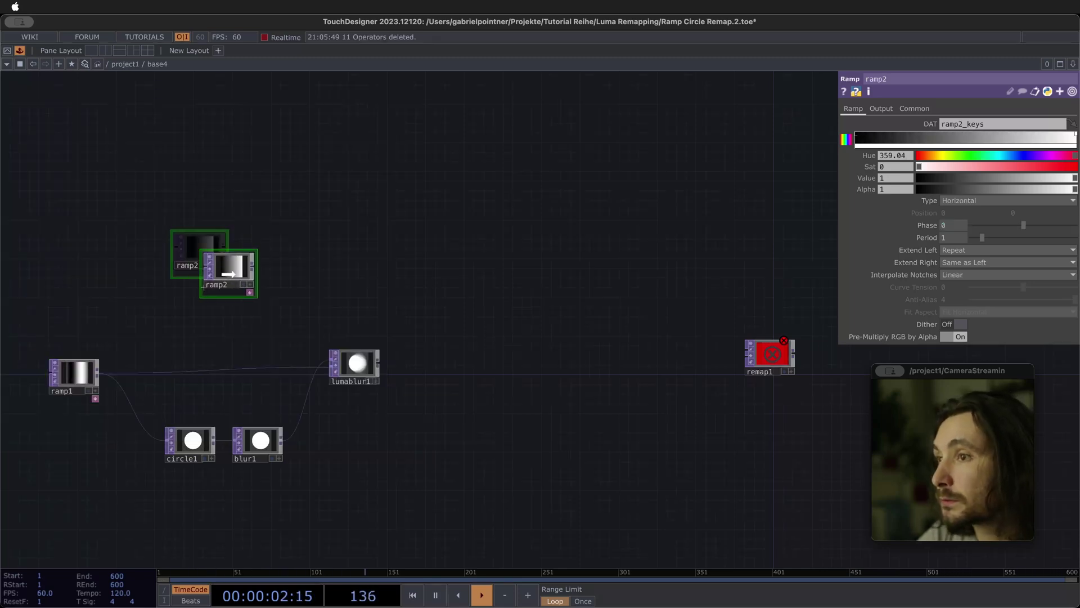
{"action": "left_click", "coordinate": [275, 280]}
{"action": "left_click_drag", "start_coordinate": [276, 279], "coordinate": [365, 489]}
Step: Create Composite comp1 after lumablur1 and wire ramp2 into its second input
{"action": "left_click_drag", "start_coordinate": [377, 363], "coordinate": [465, 365]}
{"action": "type", "text": "omp"}
{"action": "key", "text": "Return"}
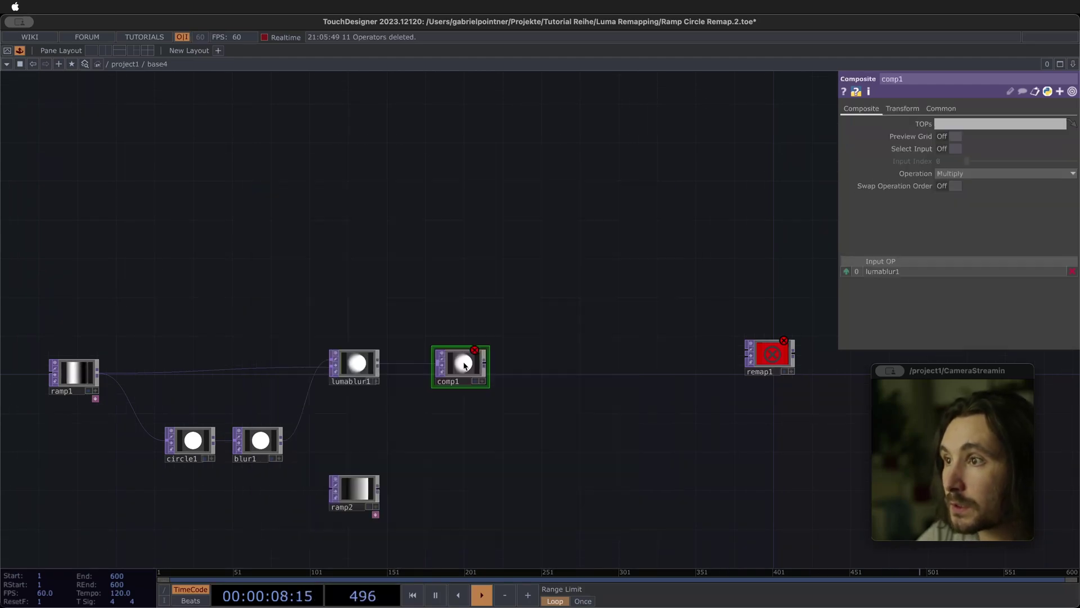
{"action": "left_click_drag", "start_coordinate": [371, 491], "coordinate": [471, 384]}
{"action": "scroll", "coordinate": [472, 384], "scroll_direction": "up", "scroll_amount": 5}
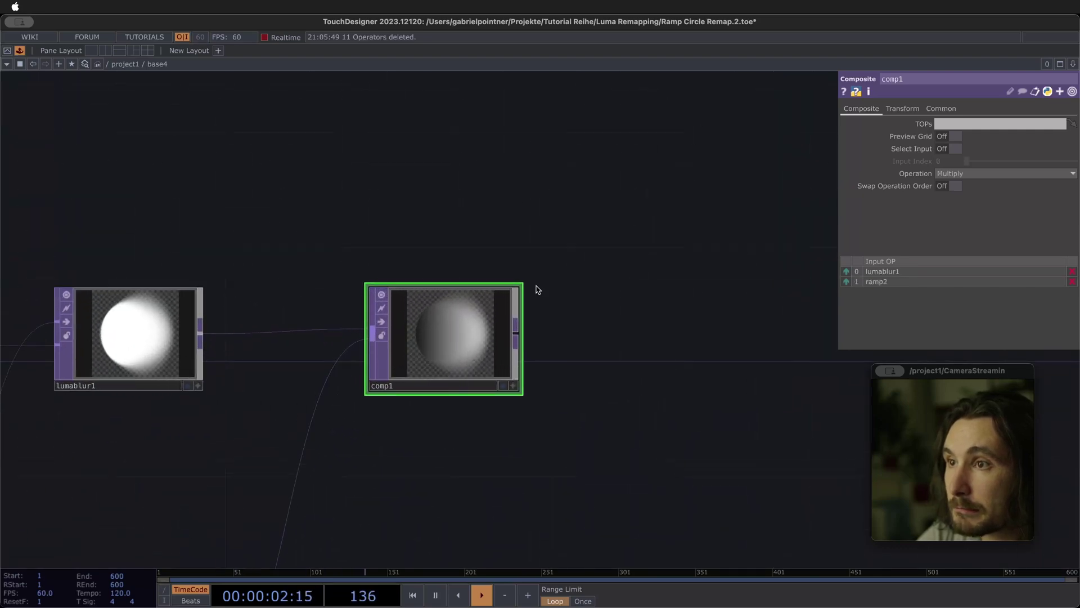
{"action": "scroll", "coordinate": [138, 334], "scroll_direction": "up", "scroll_amount": 3}
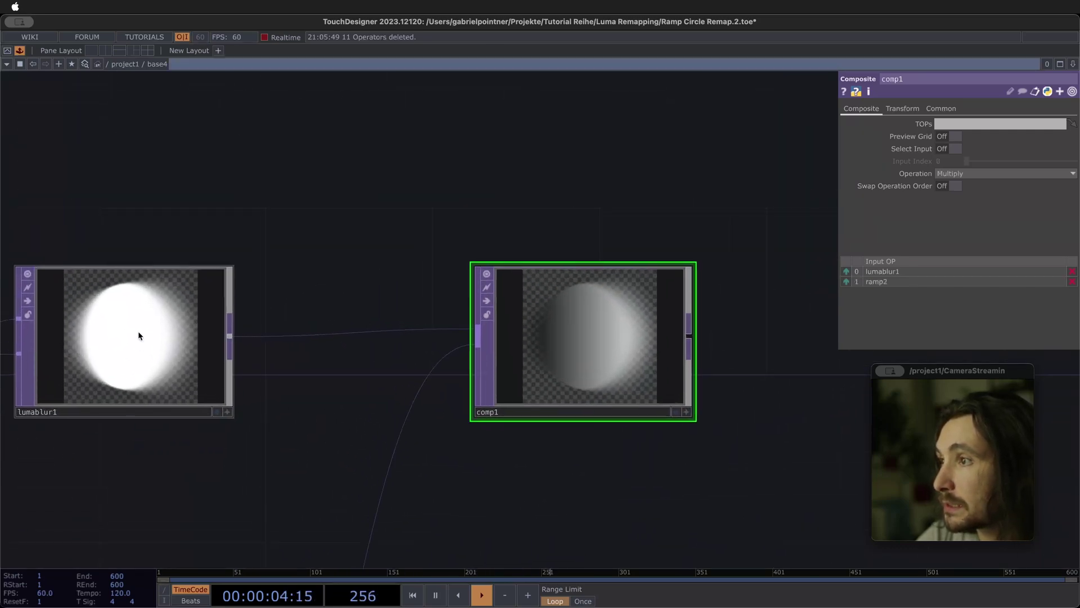
{"action": "scroll", "coordinate": [138, 335], "scroll_direction": "down", "scroll_amount": 2}
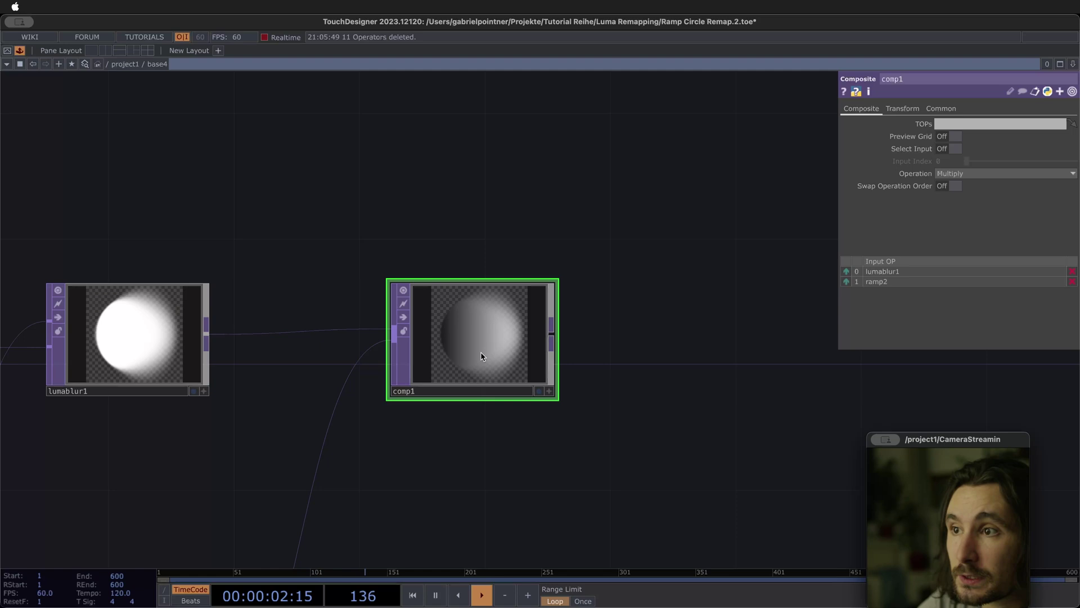
Step: Try Exclude and Negate as comp1's operation, settling on Exclude
{"action": "key", "text": "p"}
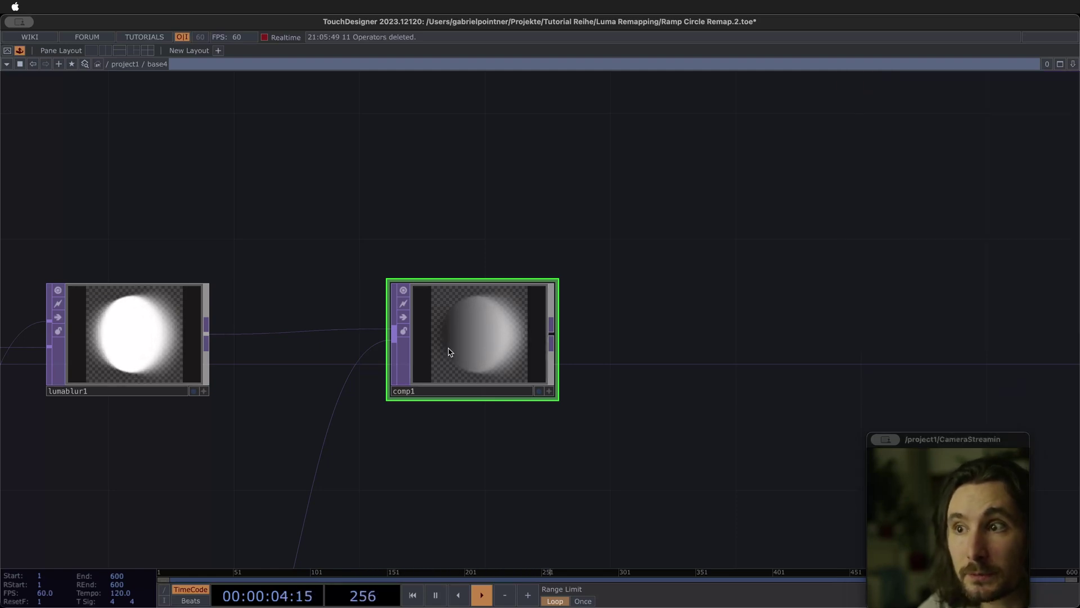
{"action": "key", "text": "p"}
{"action": "left_click", "coordinate": [990, 175]}
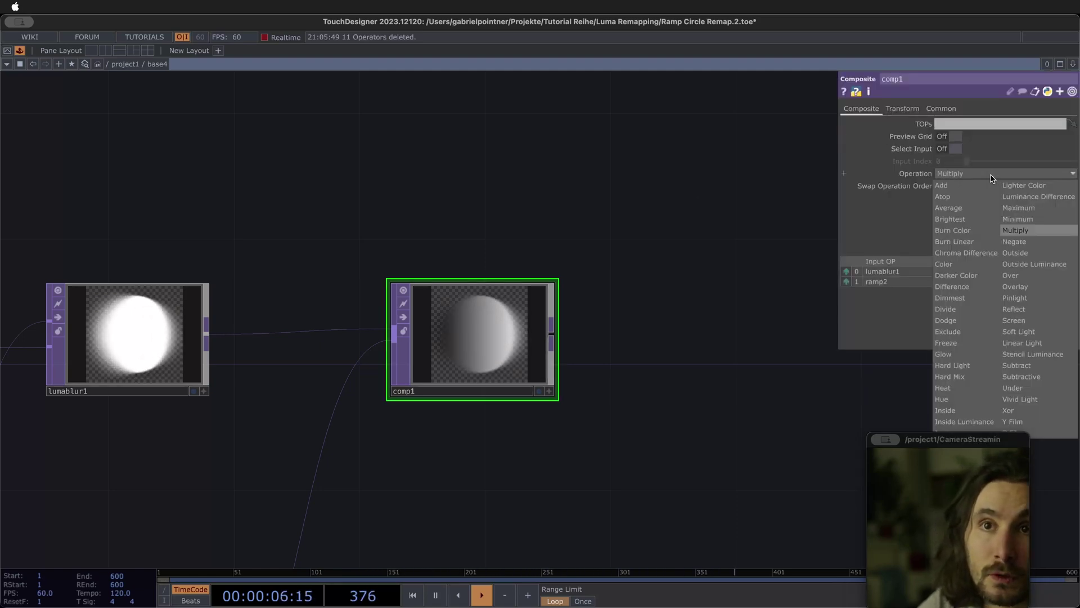
{"action": "left_click", "coordinate": [947, 333]}
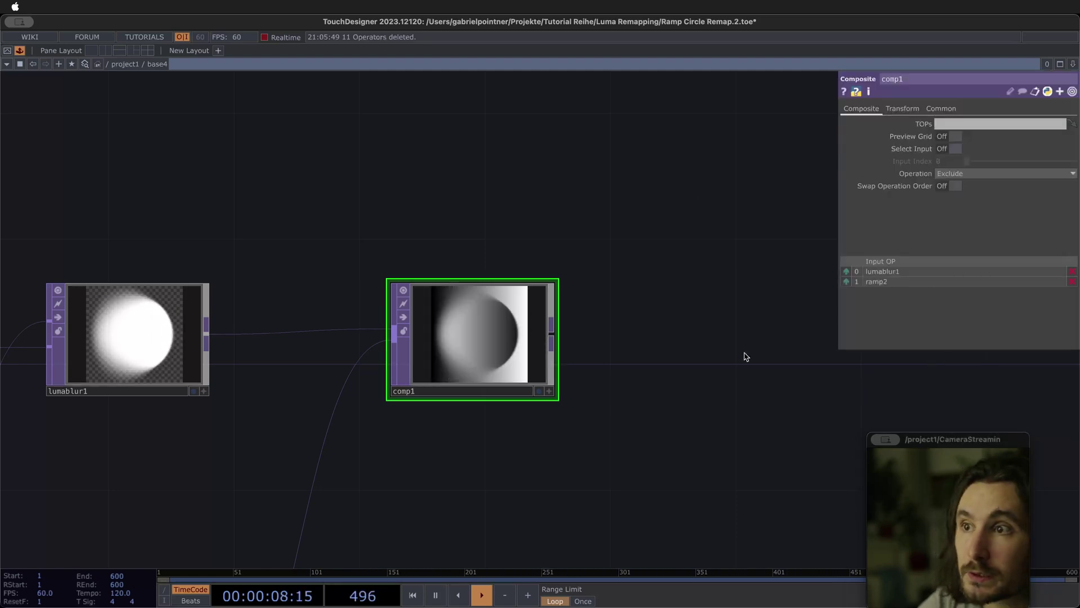
{"action": "left_click", "coordinate": [986, 173]}
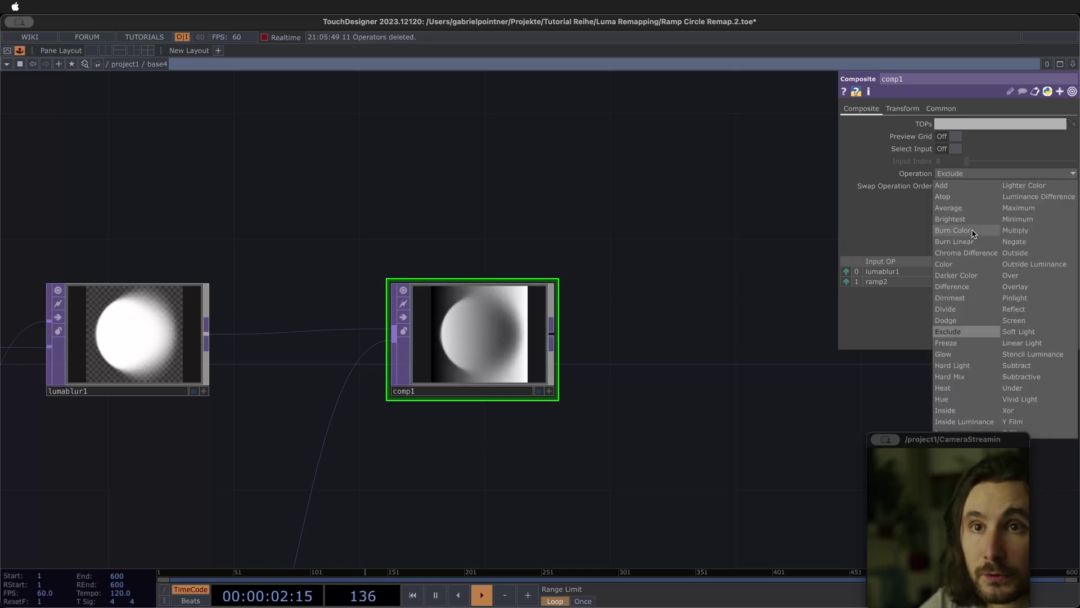
{"action": "left_click", "coordinate": [1029, 246]}
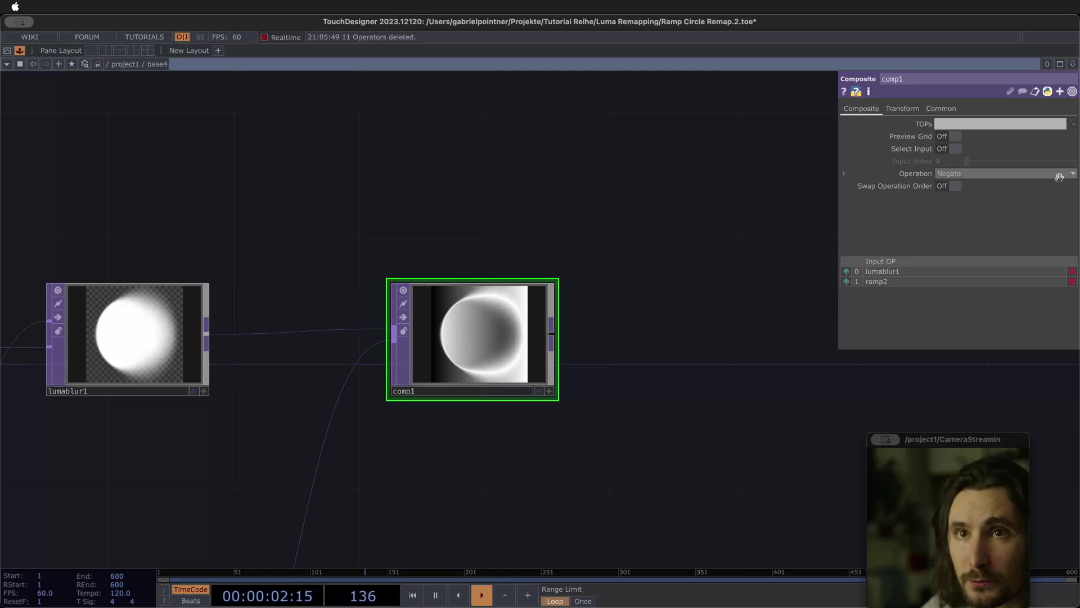
{"action": "left_click", "coordinate": [1001, 173]}
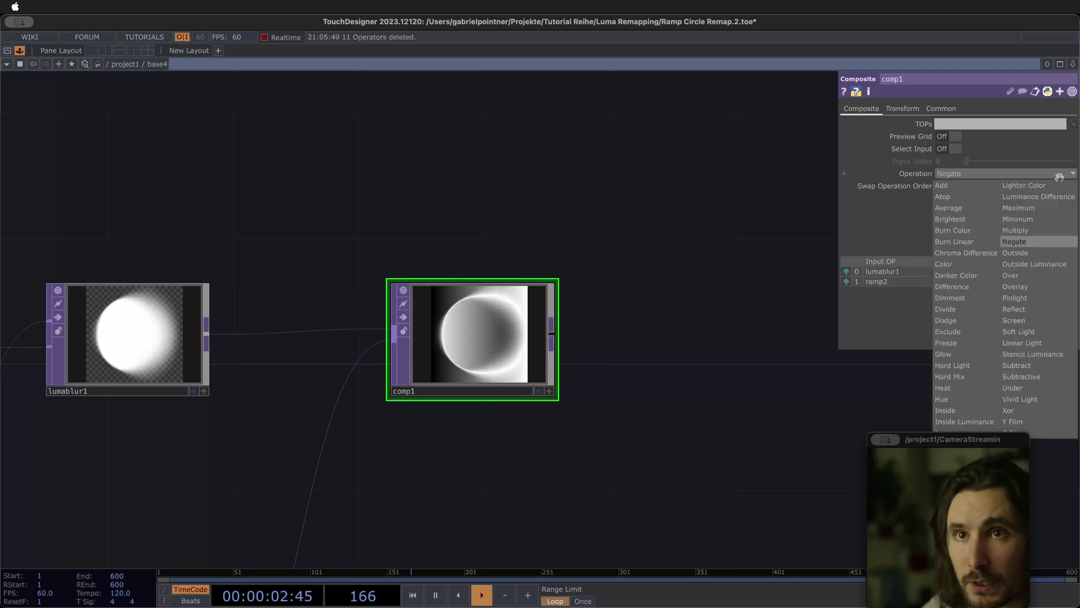
{"action": "left_click", "coordinate": [974, 332]}
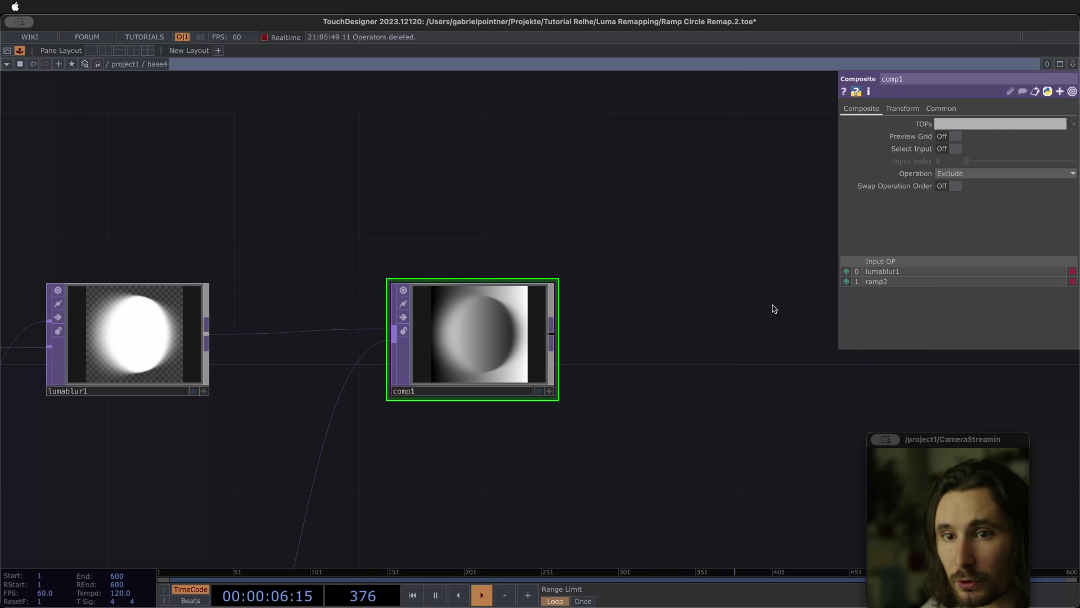
{"action": "scroll", "coordinate": [649, 335], "scroll_direction": "down", "scroll_amount": 3}
{"action": "scroll", "coordinate": [465, 315], "scroll_direction": "down", "scroll_amount": 4}
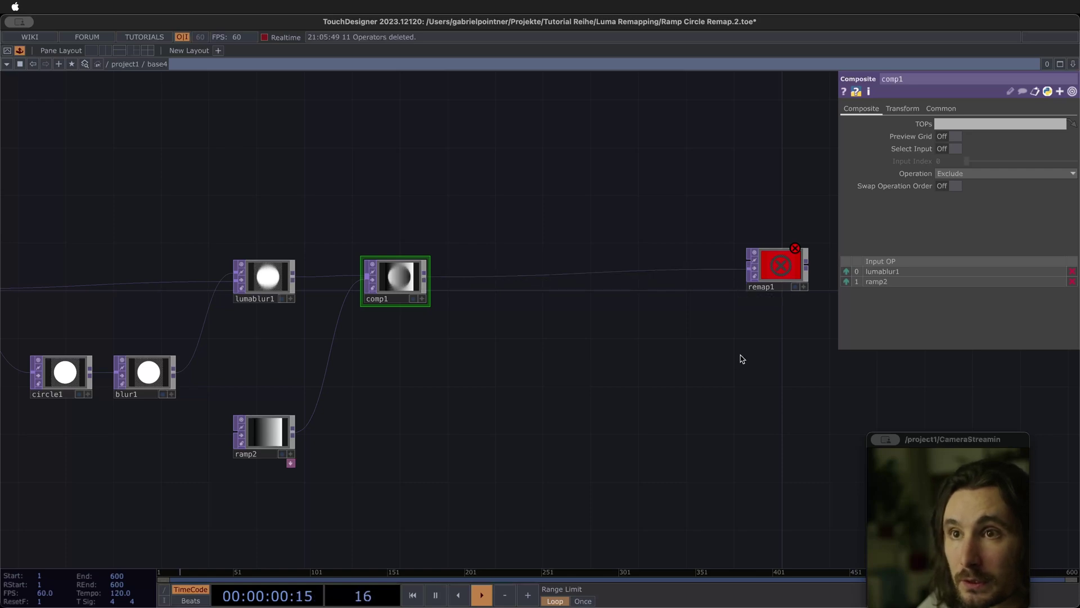
Step: Wire a new Noise TOP into remap1 as colour Perlin 3D (GPU) noise with period 5
{"action": "scroll", "coordinate": [740, 357], "scroll_direction": "up", "scroll_amount": 5}
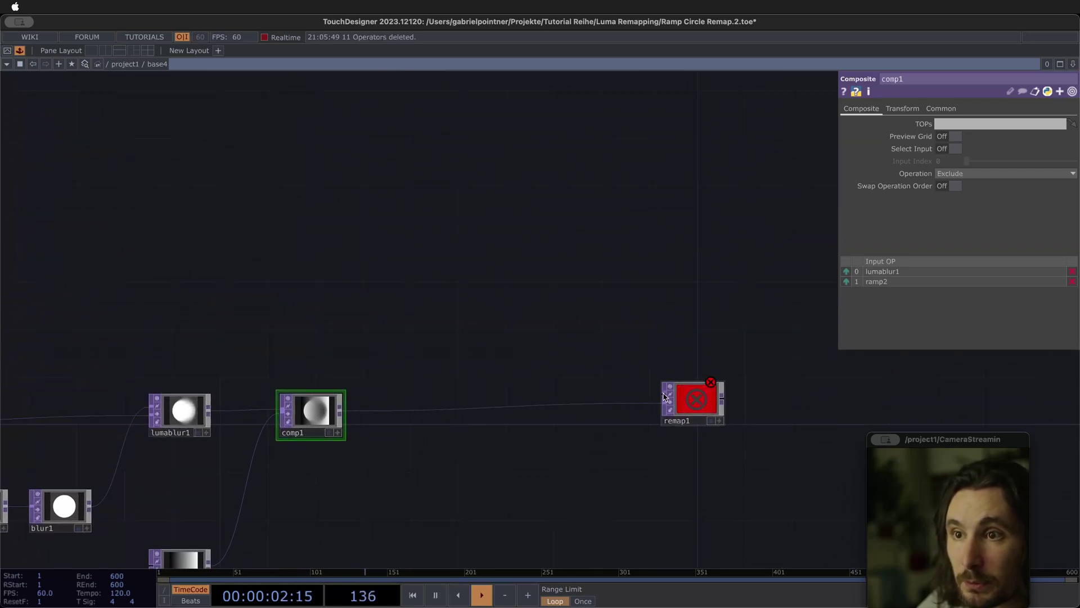
{"action": "left_click", "coordinate": [440, 329]}
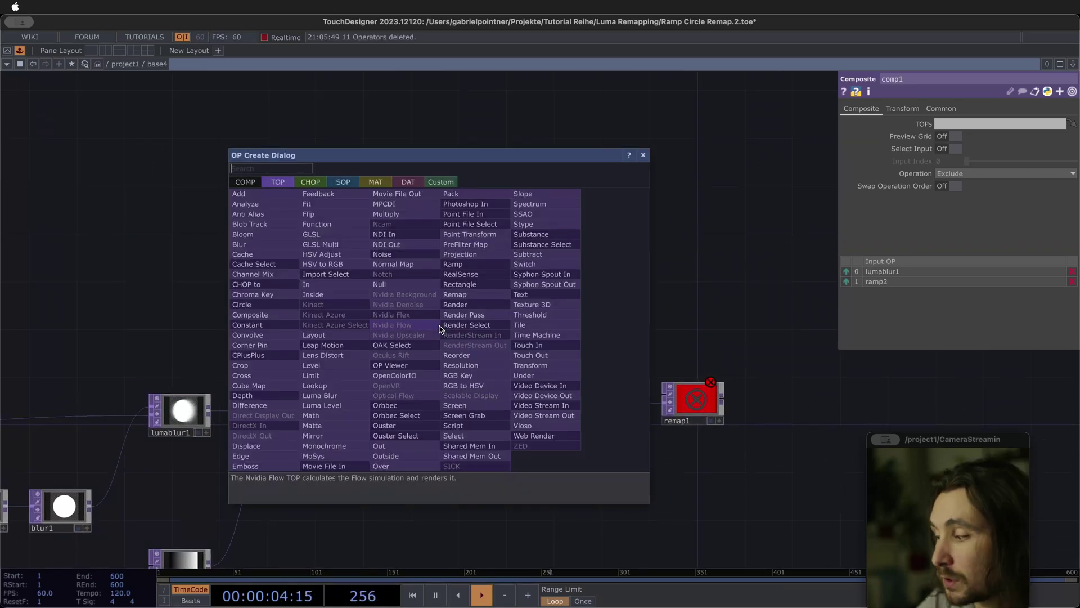
{"action": "type", "text": "noise"}
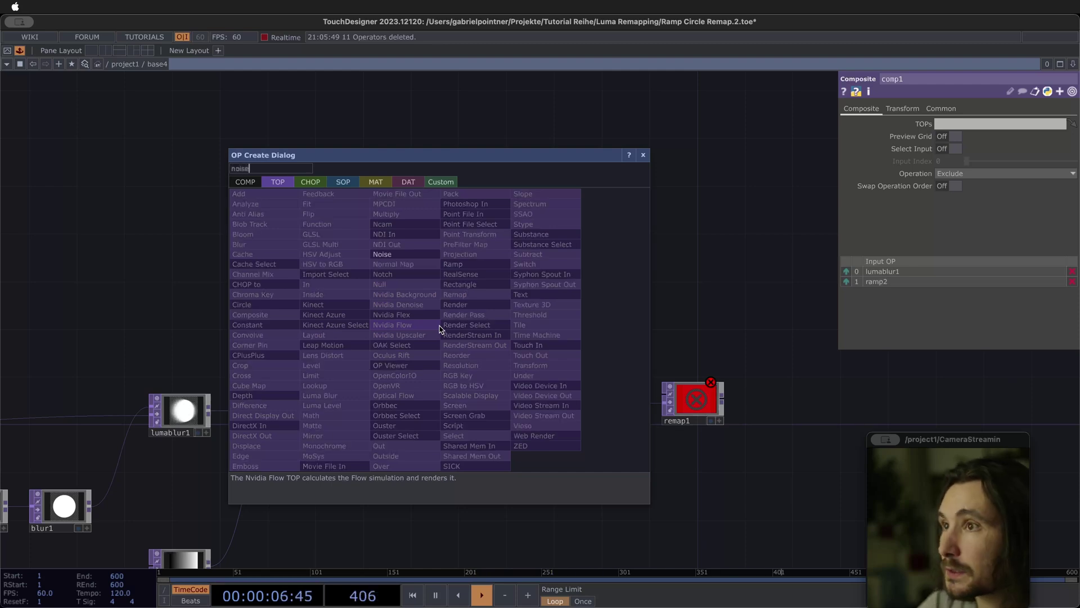
{"action": "key", "text": "Return"}
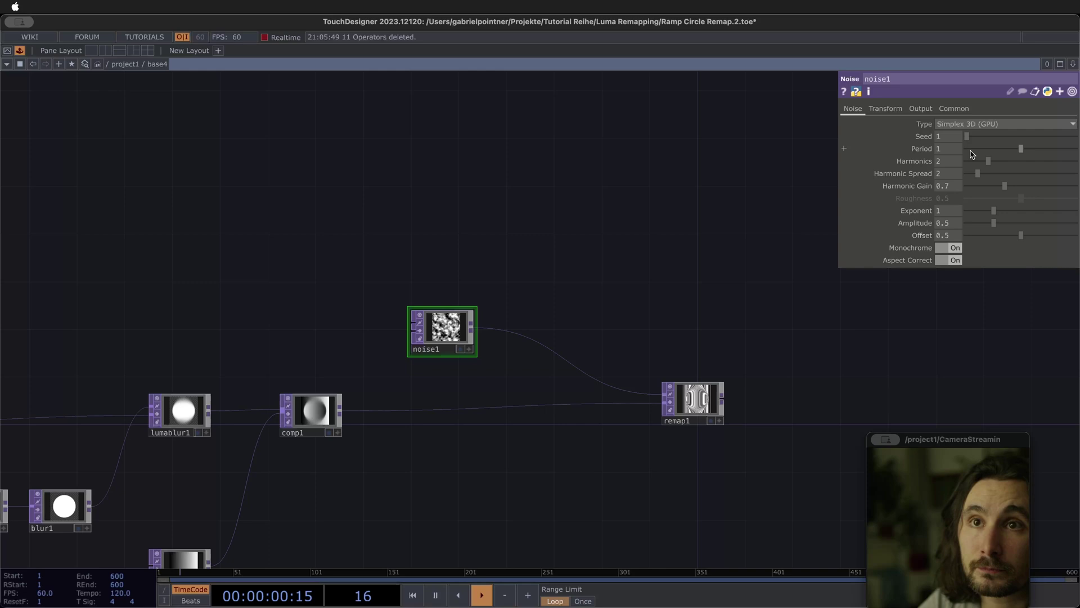
{"action": "left_click", "coordinate": [982, 126]}
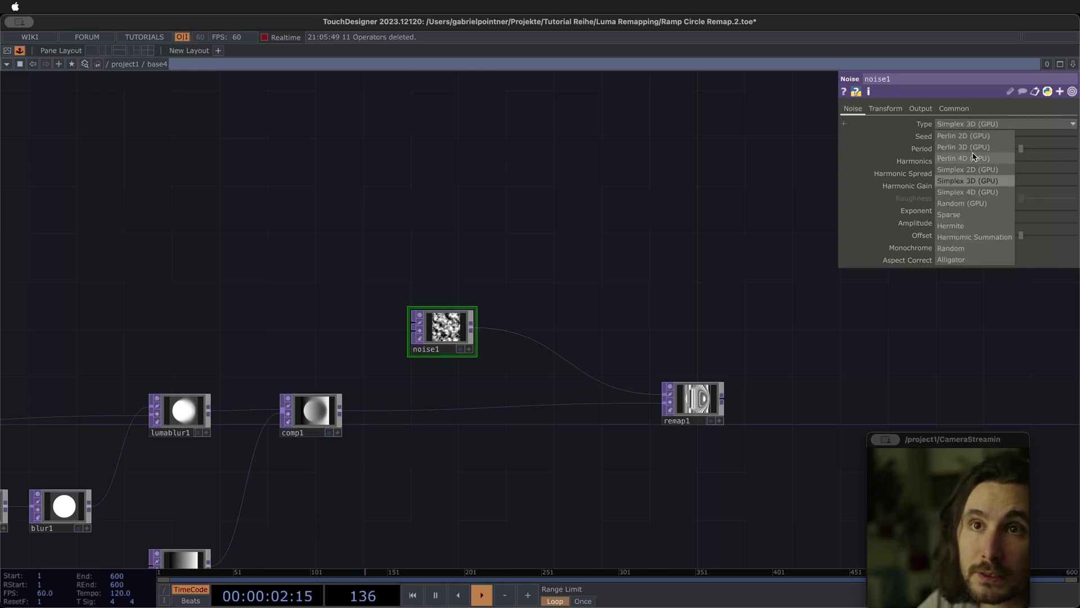
{"action": "left_click", "coordinate": [970, 147]}
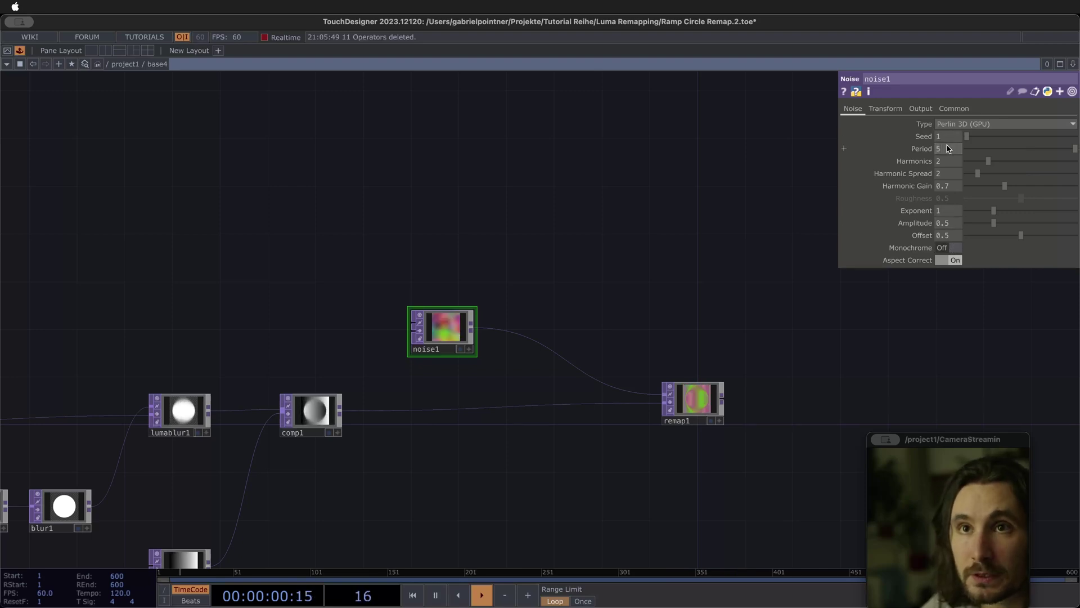
{"action": "left_click", "coordinate": [921, 108]}
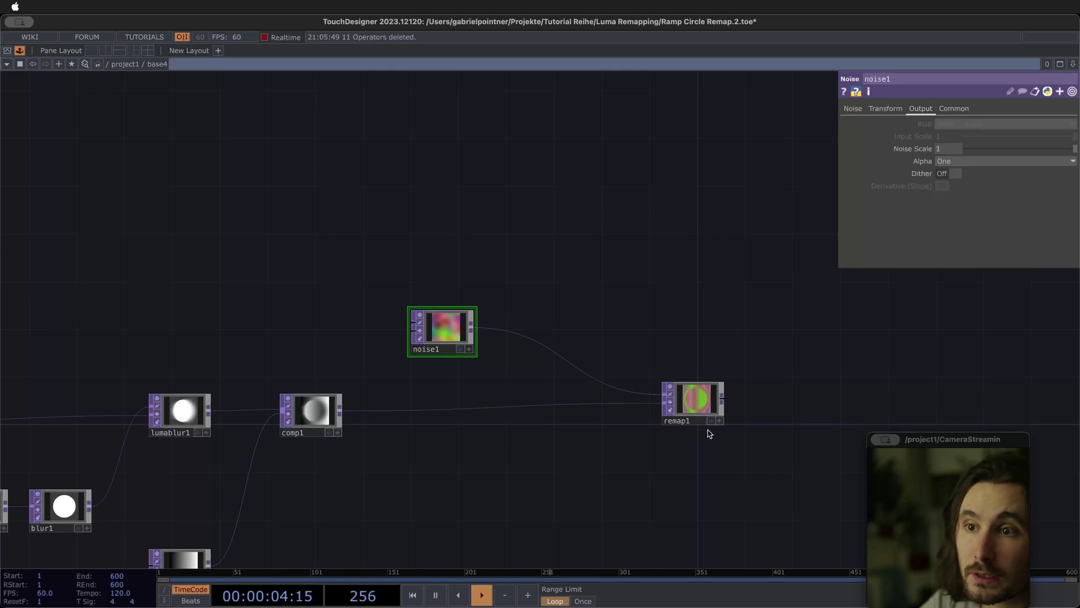
Step: Set remap1's display flag as the background and give noise1 a 1080 by 1080 resolution
{"action": "left_click", "coordinate": [712, 422]}
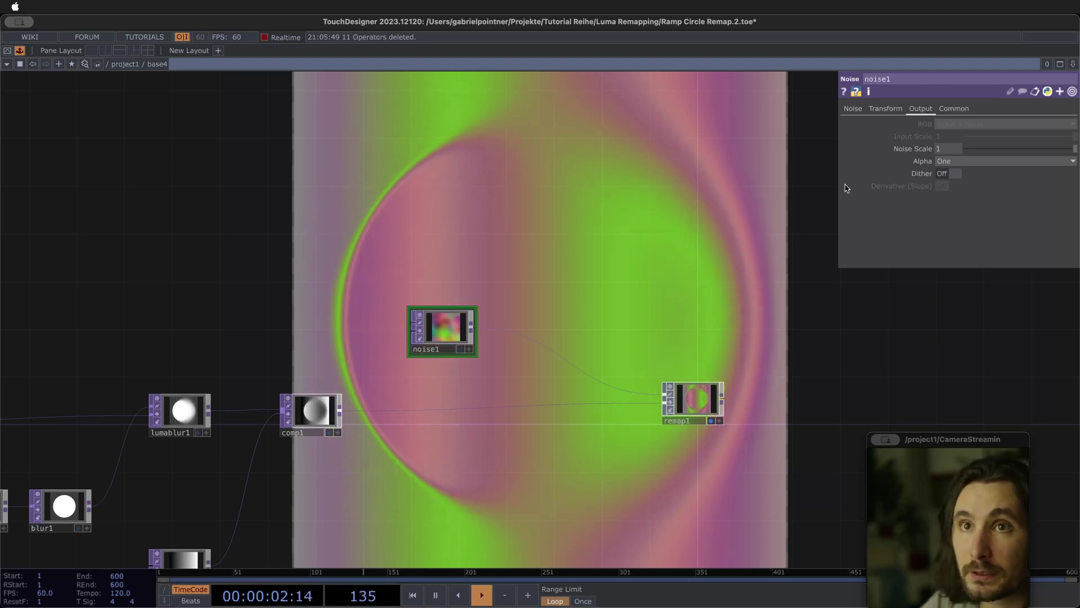
{"action": "left_click", "coordinate": [852, 110]}
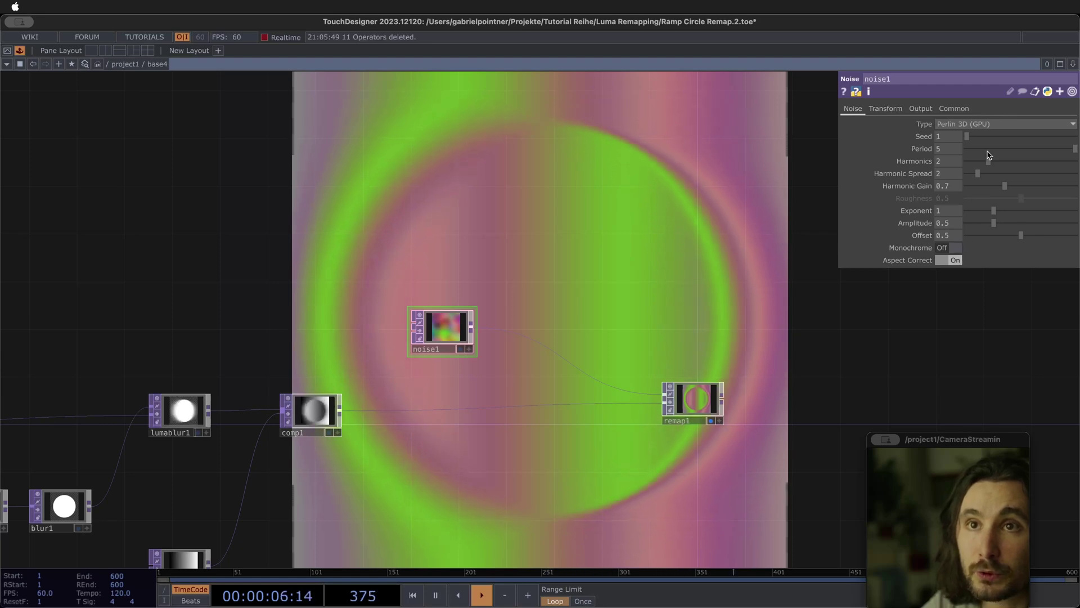
{"action": "left_click", "coordinate": [955, 110]}
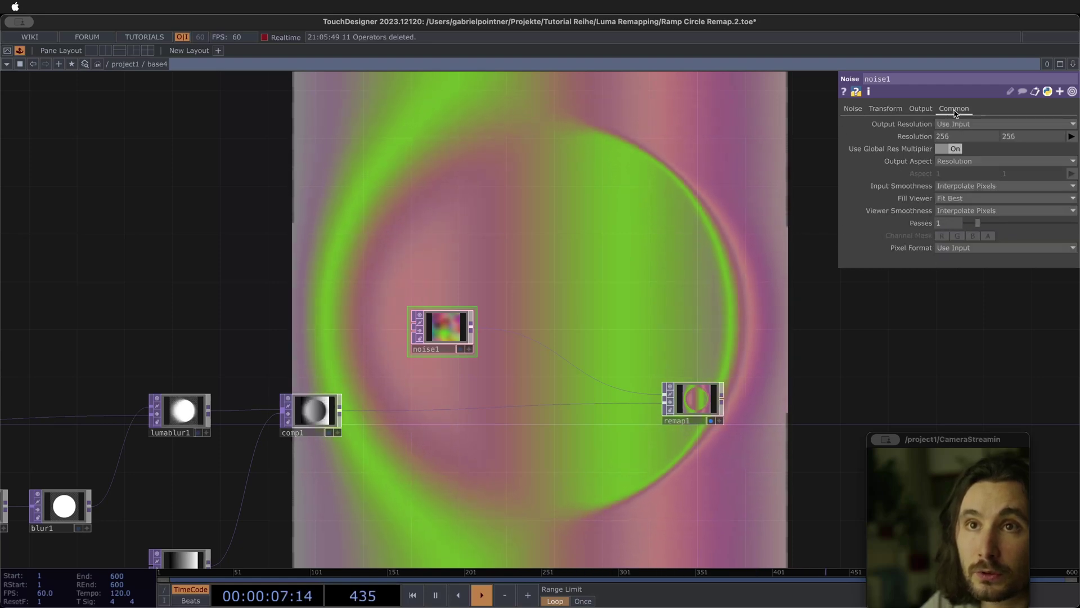
{"action": "left_click", "coordinate": [960, 138]}
{"action": "type", "text": "1080"}
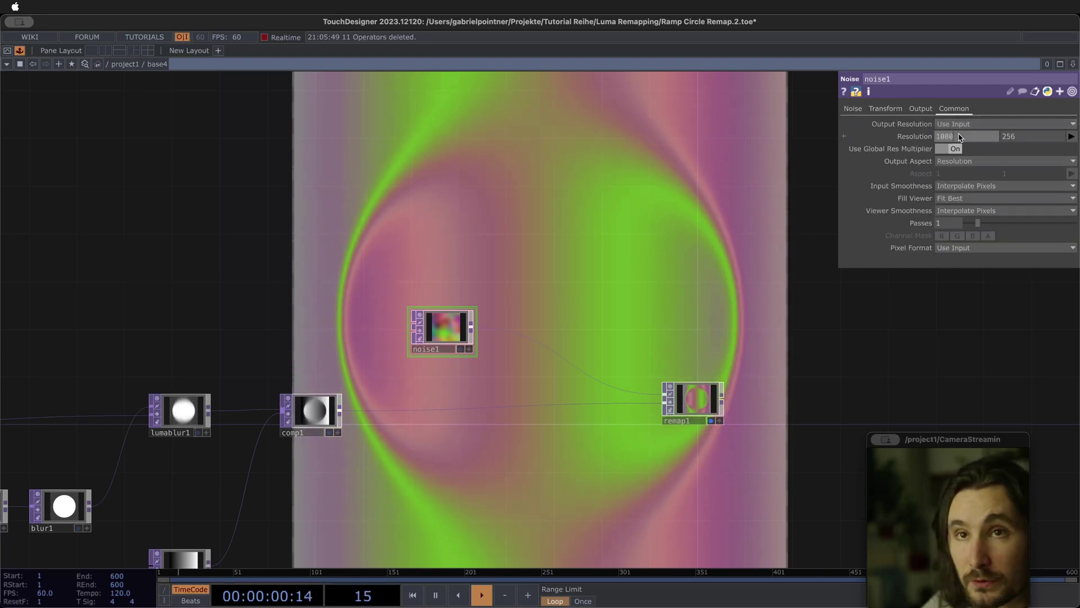
{"action": "key", "text": "Return"}
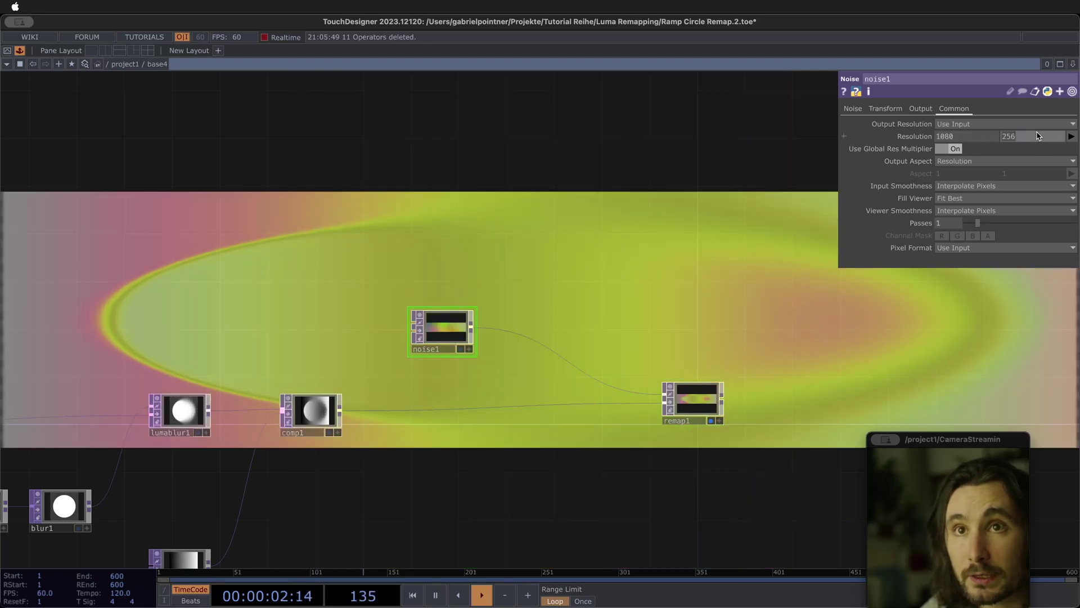
{"action": "left_click", "coordinate": [1038, 136]}
{"action": "type", "text": "108"}
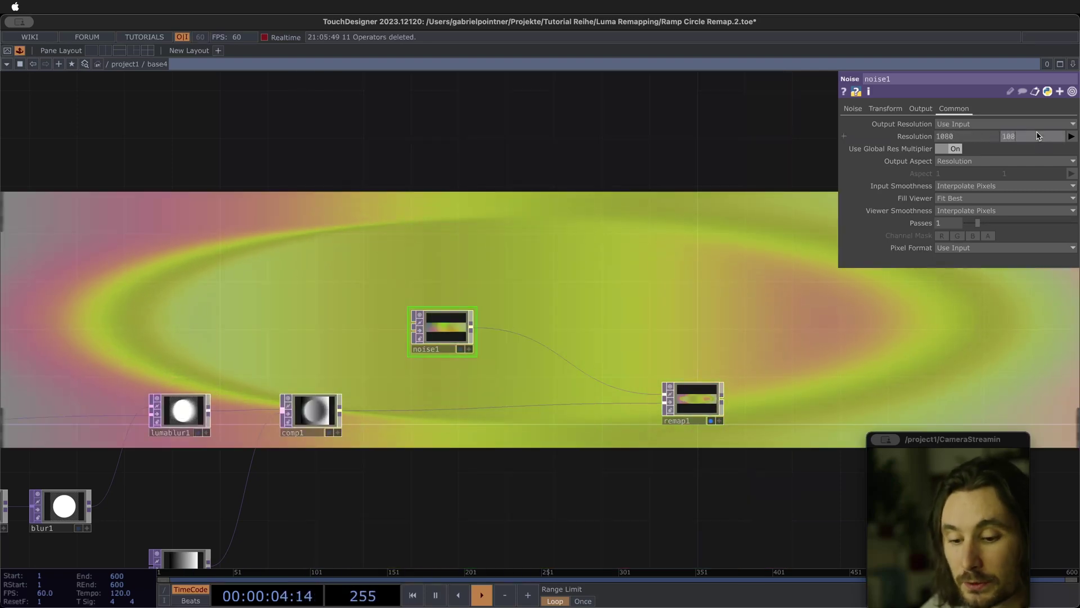
{"action": "type", "text": "0"}
{"action": "key", "text": "Return"}
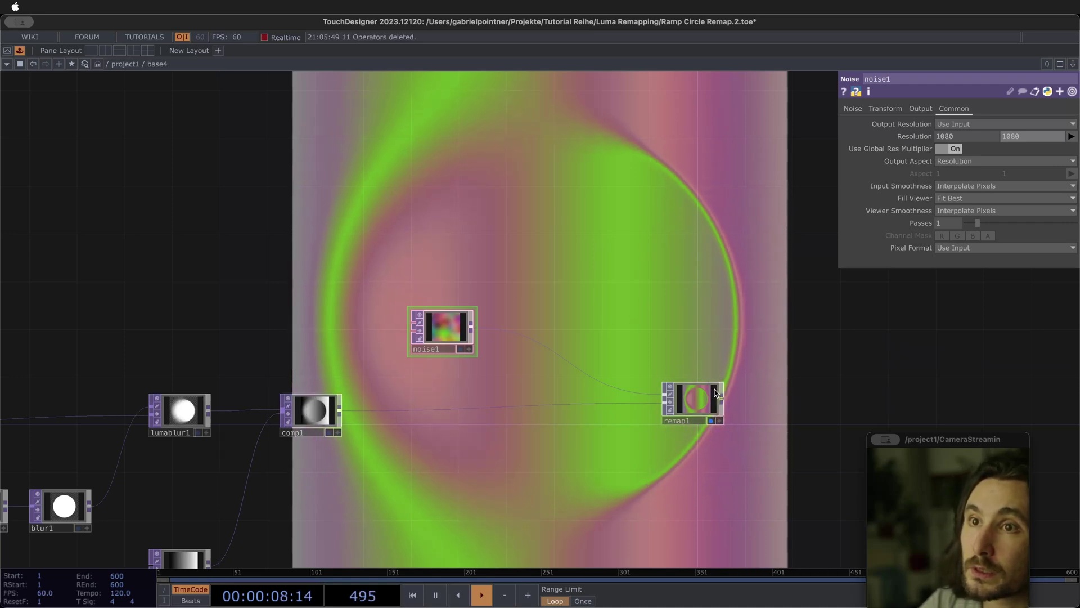
{"action": "left_click", "coordinate": [702, 407]}
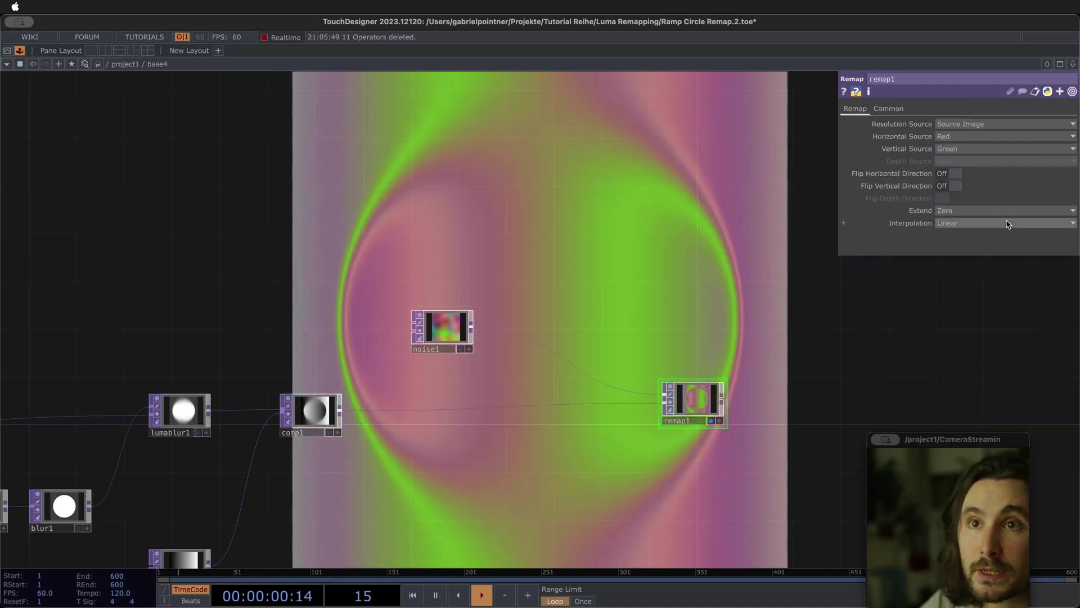
Step: Change remap1's Extend mode from Zero to Mirror
{"action": "left_click", "coordinate": [990, 211]}
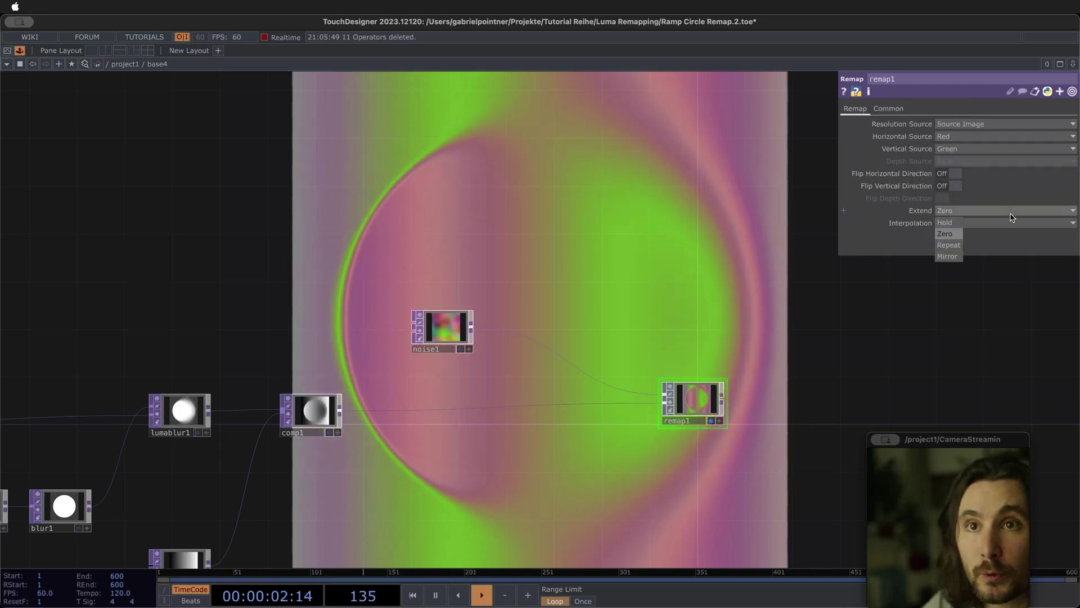
{"action": "left_click", "coordinate": [948, 256]}
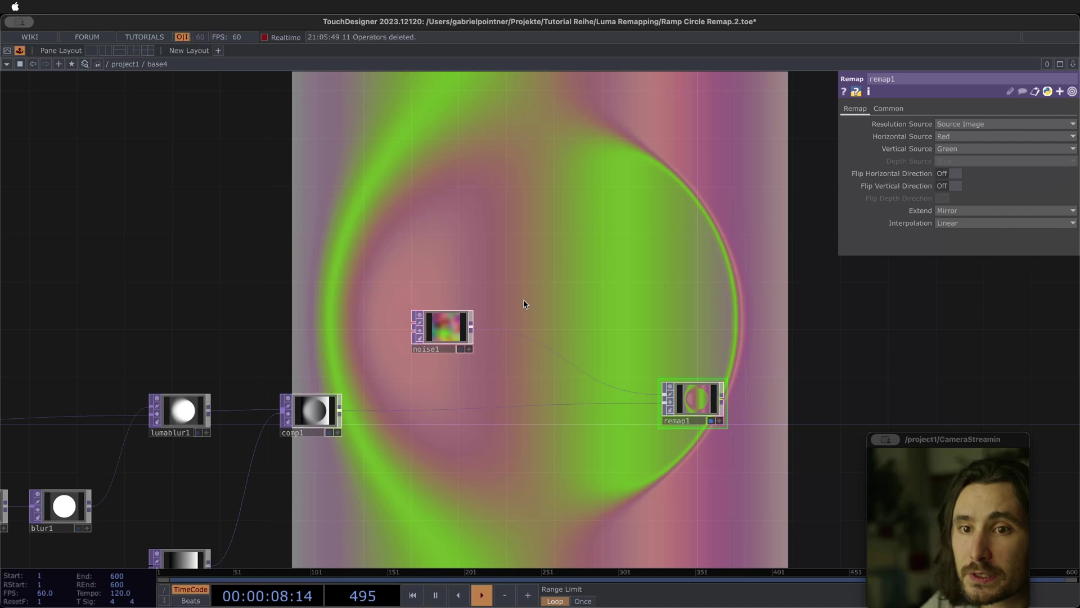
{"action": "scroll", "coordinate": [448, 349], "scroll_direction": "up", "scroll_amount": 3}
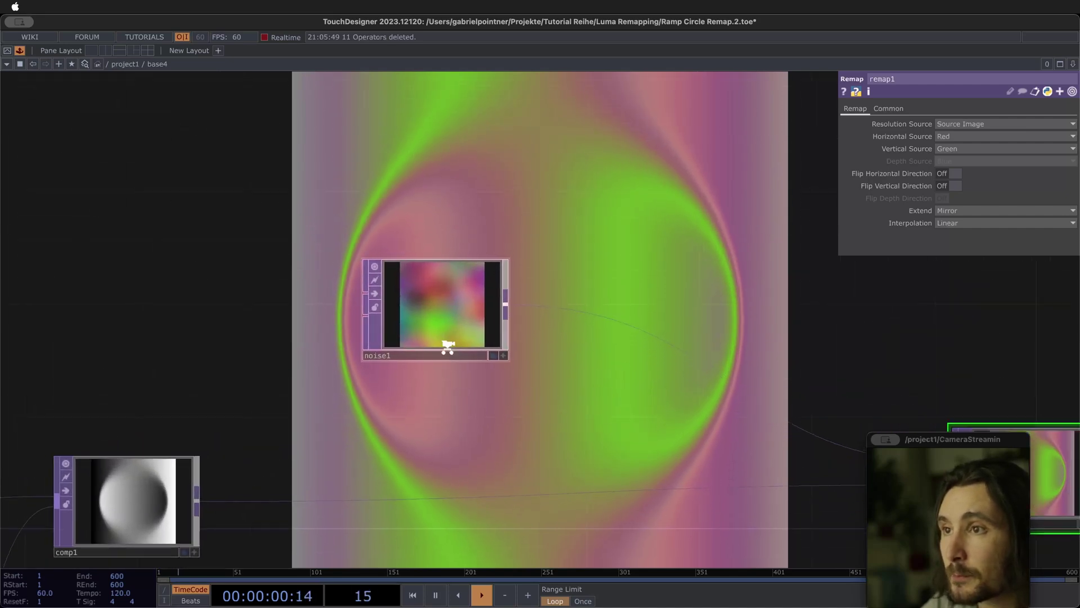
{"action": "scroll", "coordinate": [447, 346], "scroll_direction": "down", "scroll_amount": 2}
{"action": "left_click", "coordinate": [447, 340]}
{"action": "left_click_drag", "start_coordinate": [437, 513], "coordinate": [218, 427]}
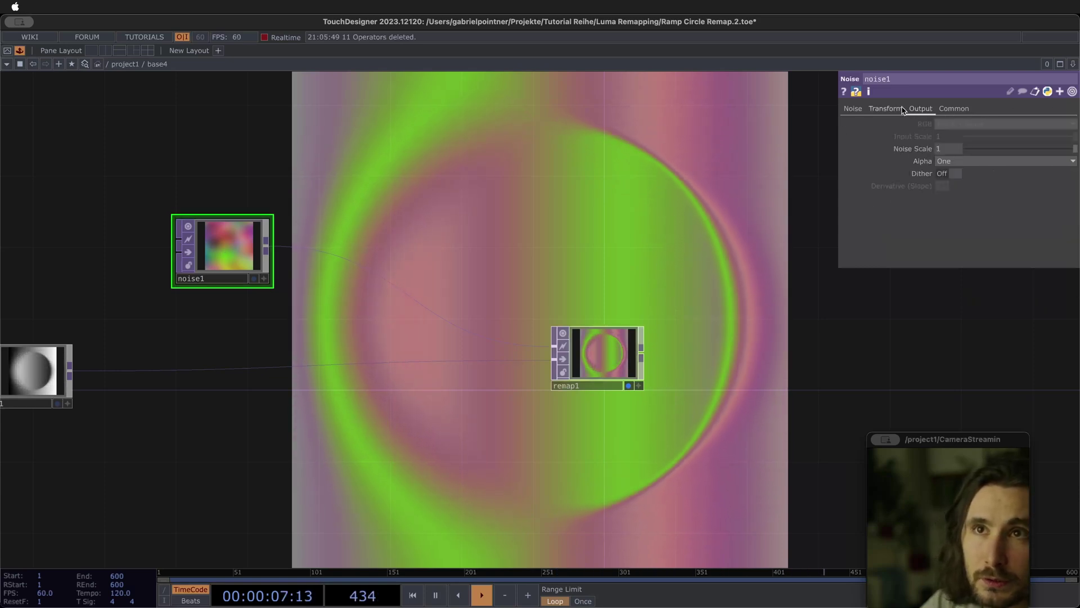
Step: Enter the expression absTime.seconds*10 in noise1's Translate Z
{"action": "left_click", "coordinate": [886, 109]}
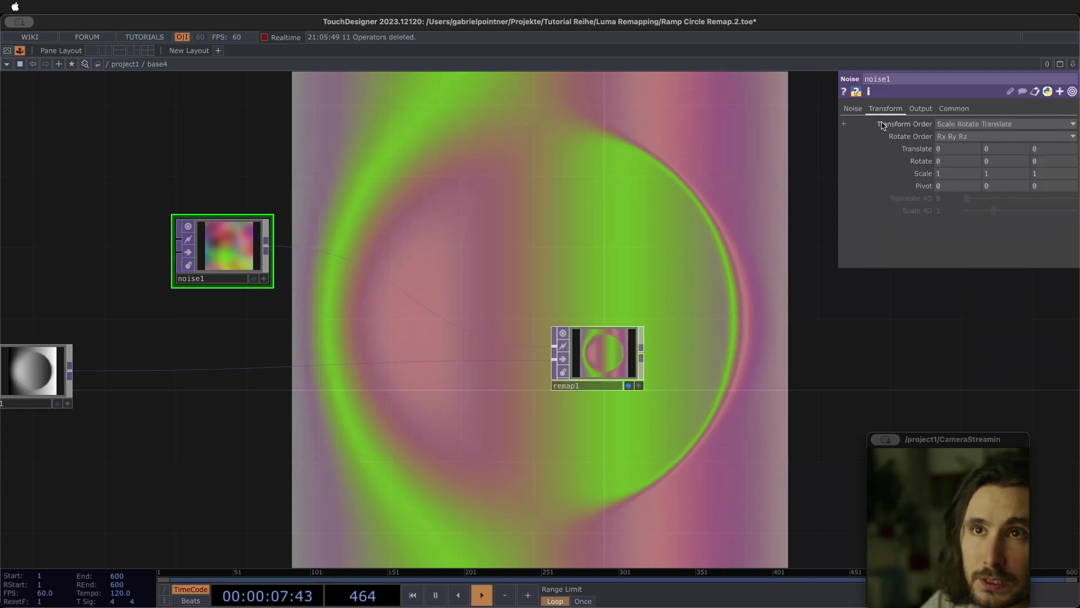
{"action": "left_click", "coordinate": [1045, 149]}
{"action": "type", "text": "absTi"}
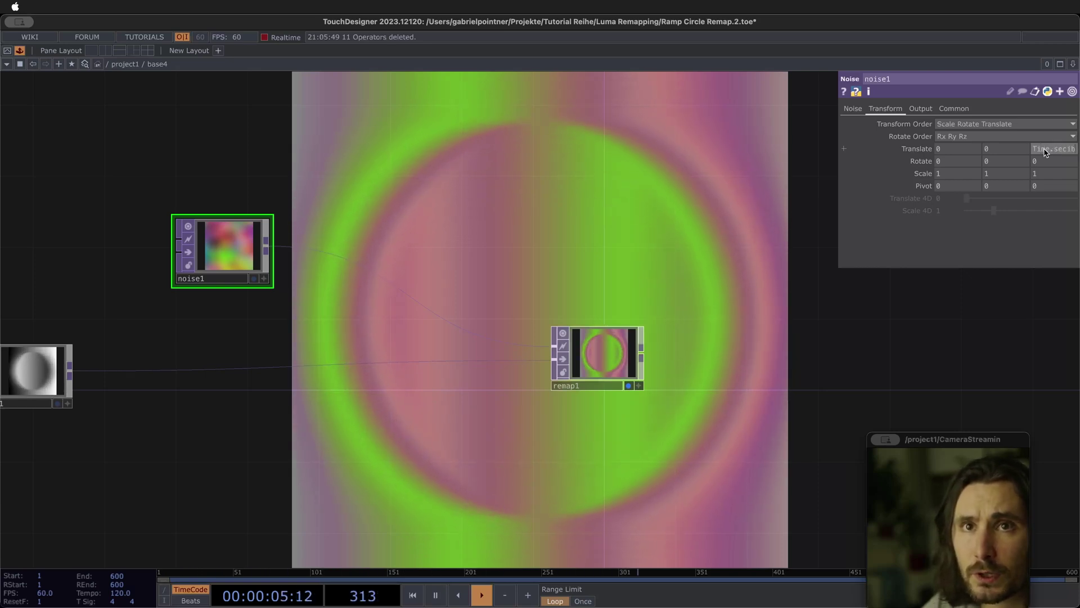
{"action": "type", "text": "me.seconds"}
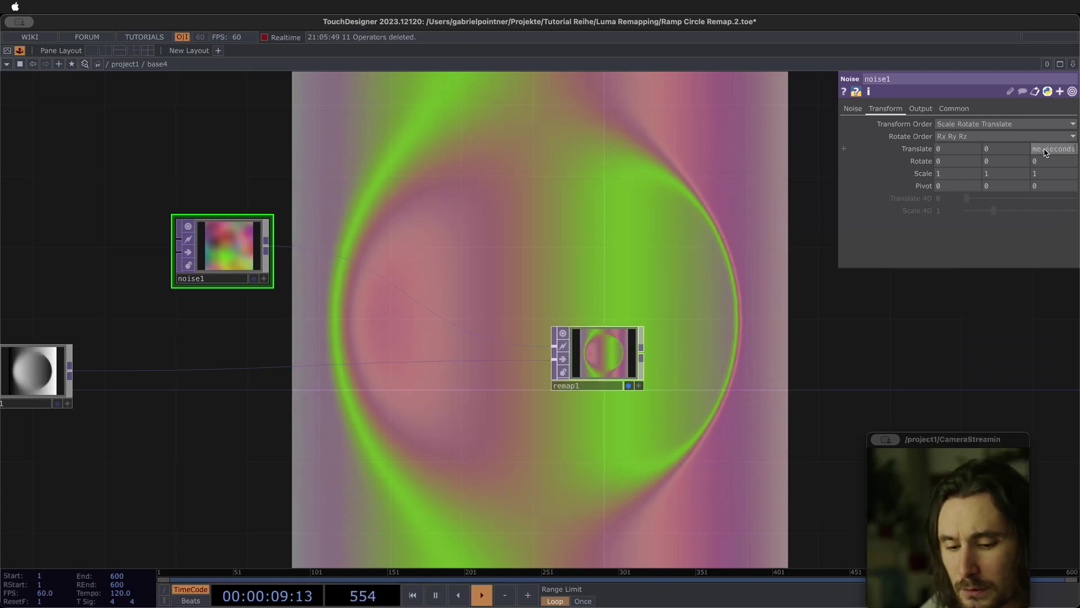
{"action": "type", "text": "*10"}
{"action": "key", "text": "Return"}
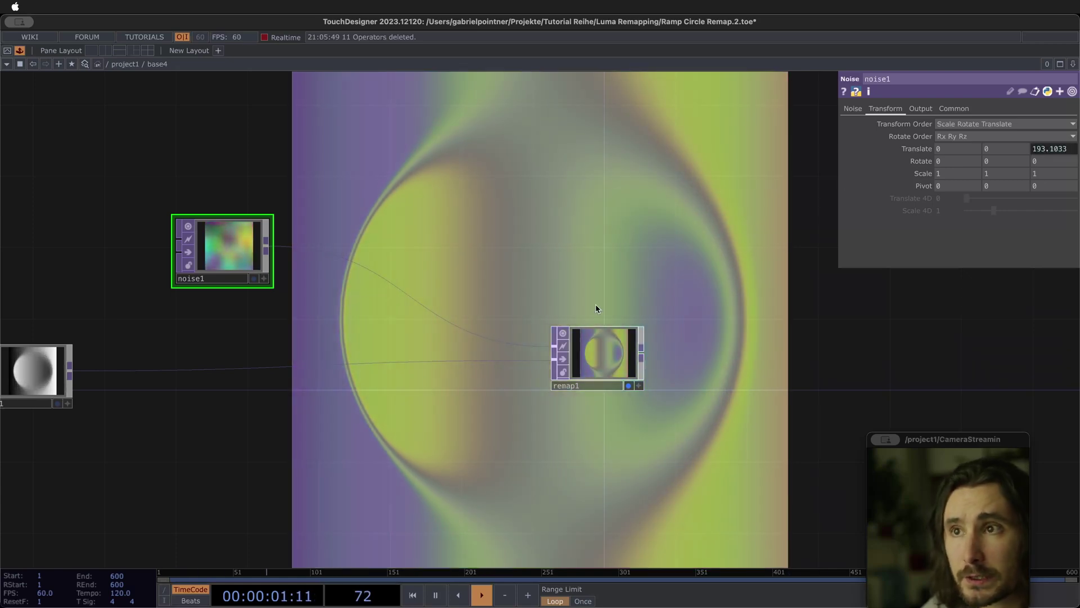
{"action": "scroll", "coordinate": [441, 181], "scroll_direction": "left", "scroll_amount": 5}
{"action": "scroll", "coordinate": [441, 180], "scroll_direction": "up", "scroll_amount": 2}
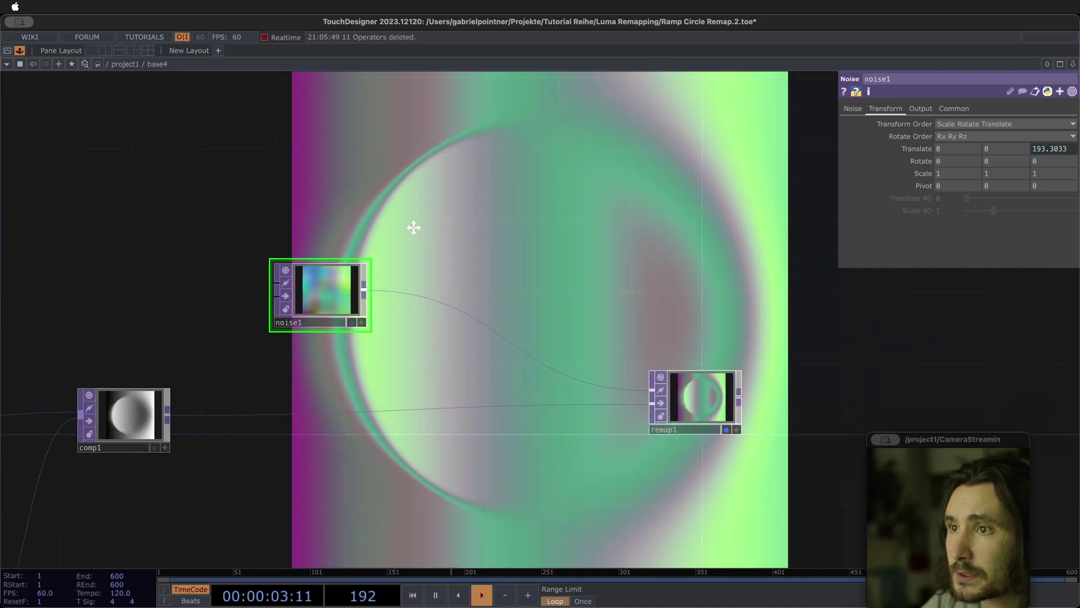
Step: Append a Null TOP, null1, after remap1 and pan to show the full chain
{"action": "scroll", "coordinate": [413, 227], "scroll_direction": "down", "scroll_amount": 3}
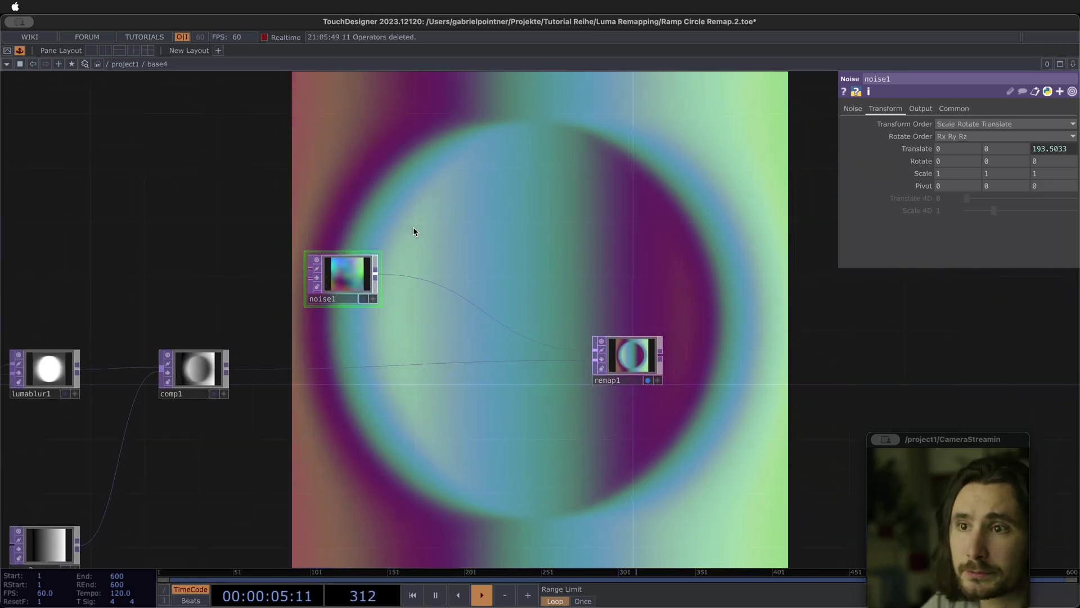
{"action": "scroll", "coordinate": [393, 231], "scroll_direction": "right", "scroll_amount": 3}
{"action": "scroll", "coordinate": [386, 229], "scroll_direction": "down", "scroll_amount": 4}
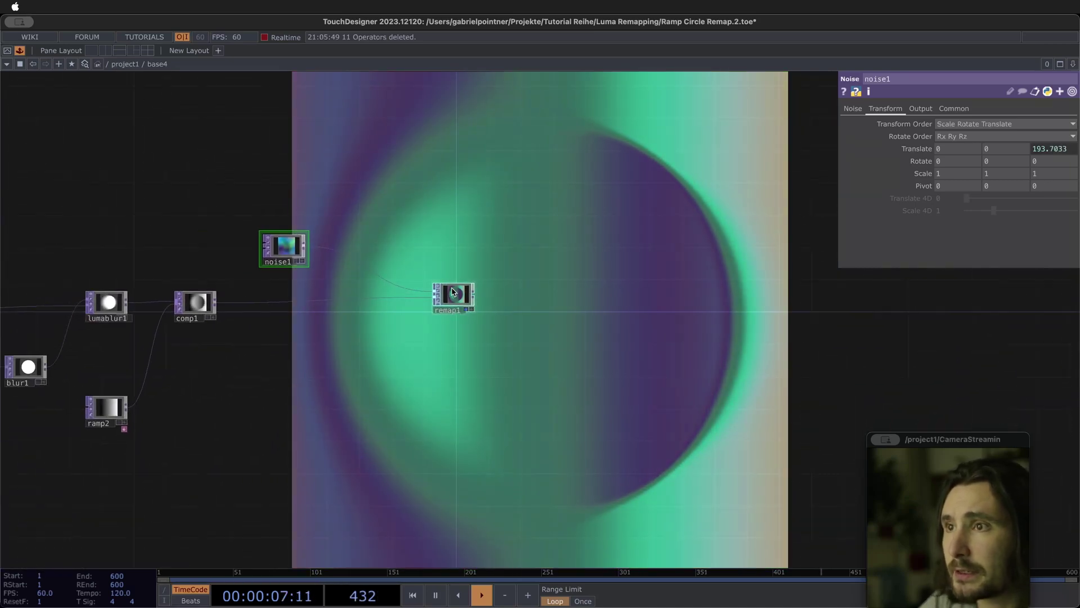
{"action": "left_click", "coordinate": [460, 296]}
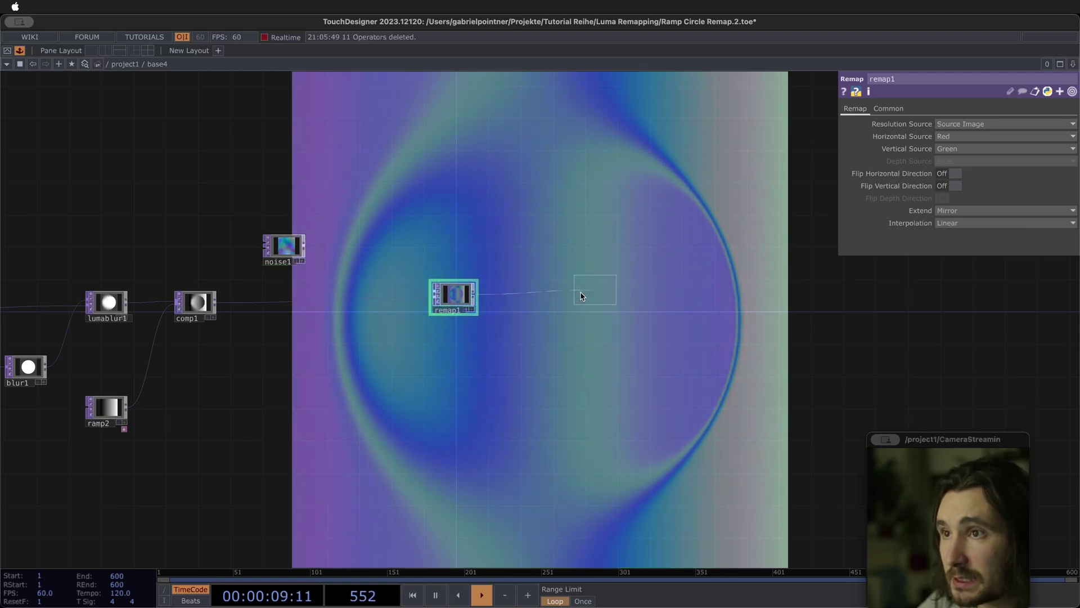
{"action": "left_click", "coordinate": [558, 299]}
{"action": "left_click_drag", "start_coordinate": [357, 393], "coordinate": [647, 398]}
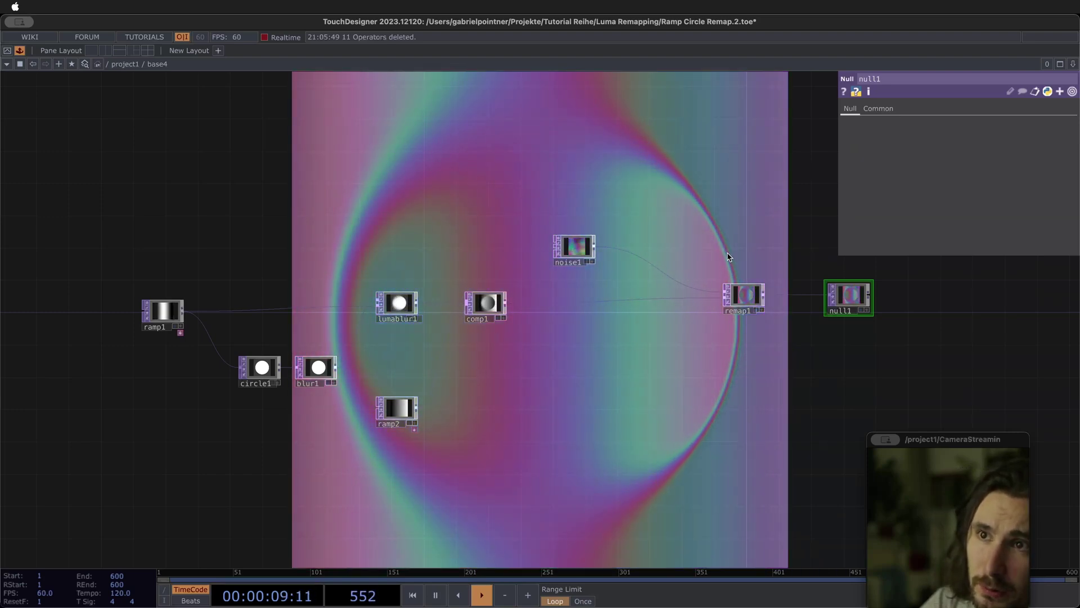
Step: Adjust blur1's Filter Size from 7 down to 6, then up to 10 and finally 12
{"action": "left_click", "coordinate": [319, 369]}
{"action": "scroll", "coordinate": [322, 374], "scroll_direction": "up", "scroll_amount": 10}
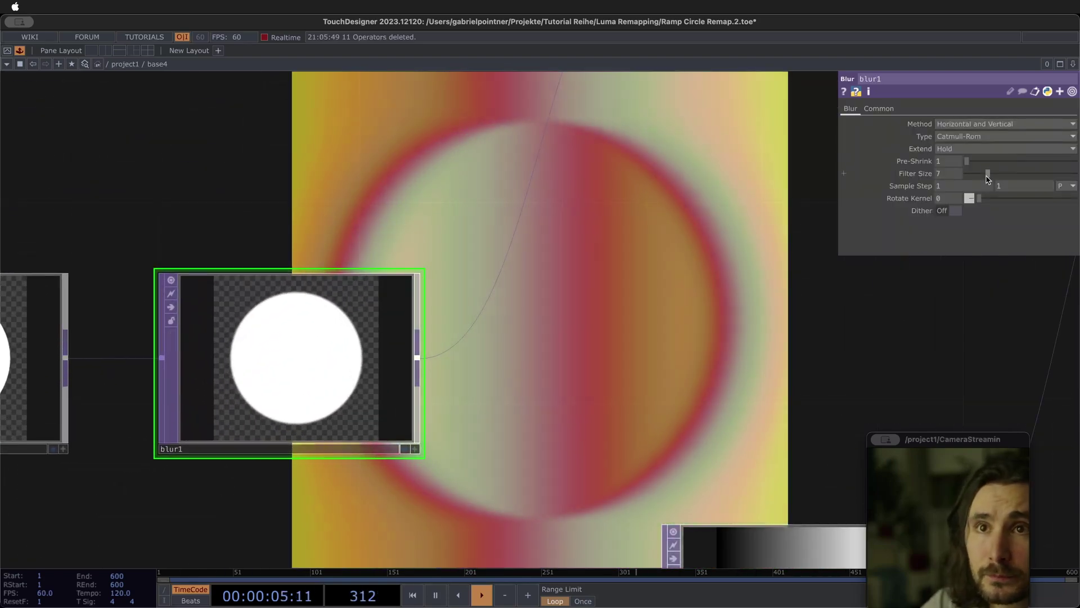
{"action": "left_click_drag", "start_coordinate": [987, 173], "coordinate": [917, 174]}
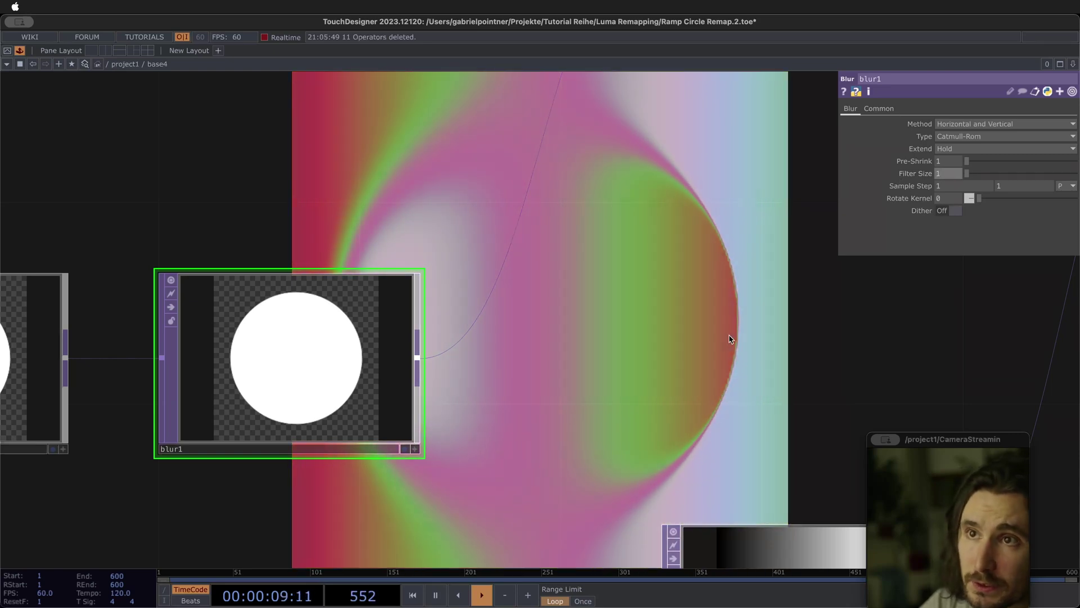
{"action": "scroll", "coordinate": [730, 335], "scroll_direction": "down", "scroll_amount": 2}
{"action": "scroll", "coordinate": [729, 335], "scroll_direction": "down", "scroll_amount": 3}
{"action": "left_click_drag", "start_coordinate": [749, 335], "coordinate": [627, 350]}
{"action": "scroll", "coordinate": [506, 360], "scroll_direction": "down", "scroll_amount": 3}
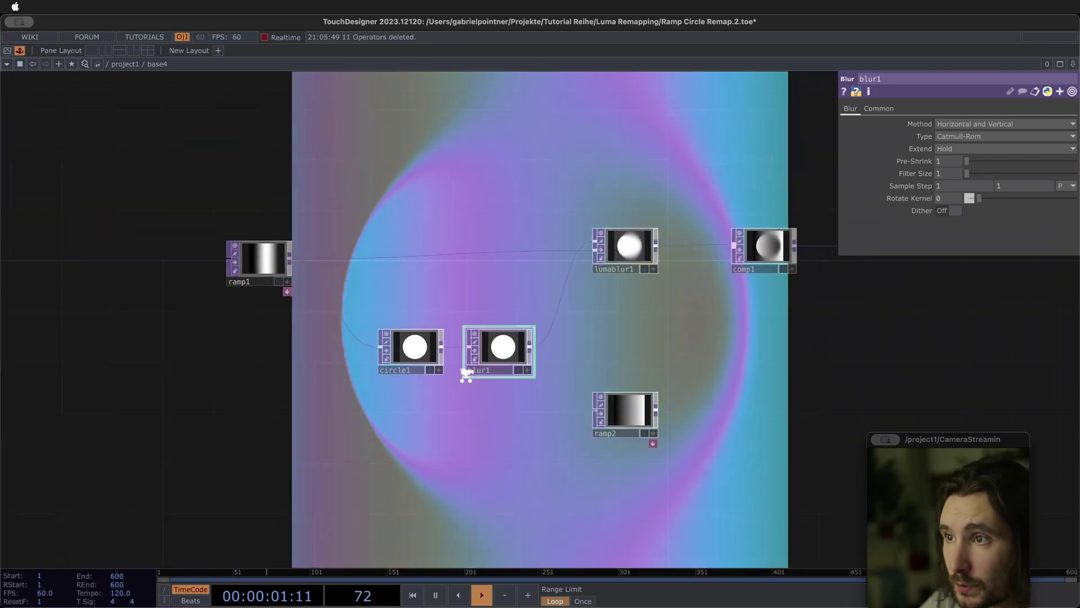
{"action": "left_click_drag", "start_coordinate": [967, 174], "coordinate": [1006, 175]}
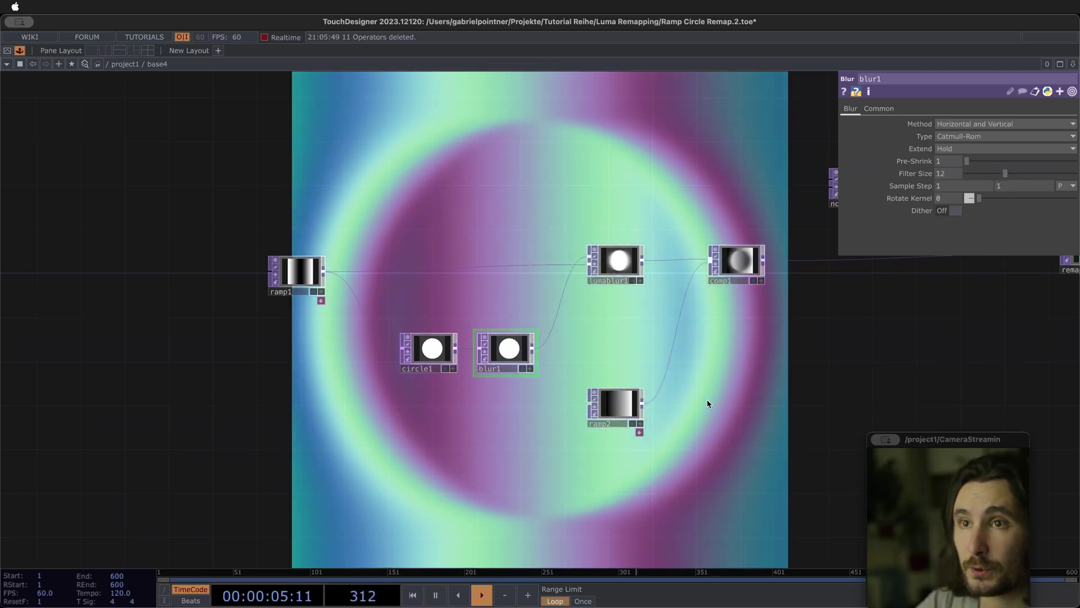
{"action": "left_click_drag", "start_coordinate": [690, 414], "coordinate": [567, 446]}
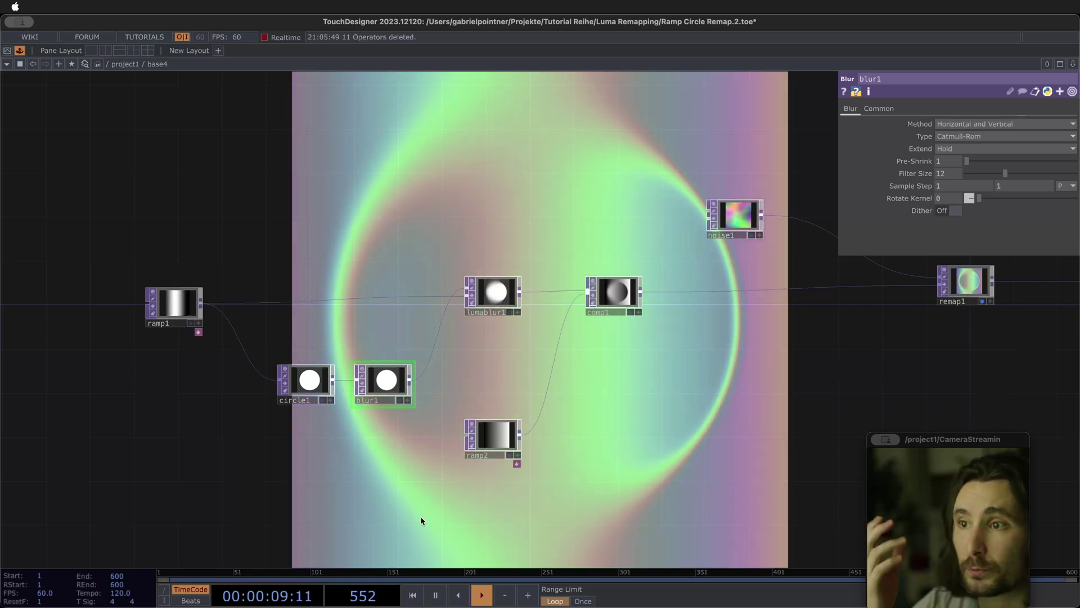
Step: Set the selected circle-chain nodes' Output Resolution to Custom Resolution
{"action": "left_click_drag", "start_coordinate": [644, 511], "coordinate": [122, 200]}
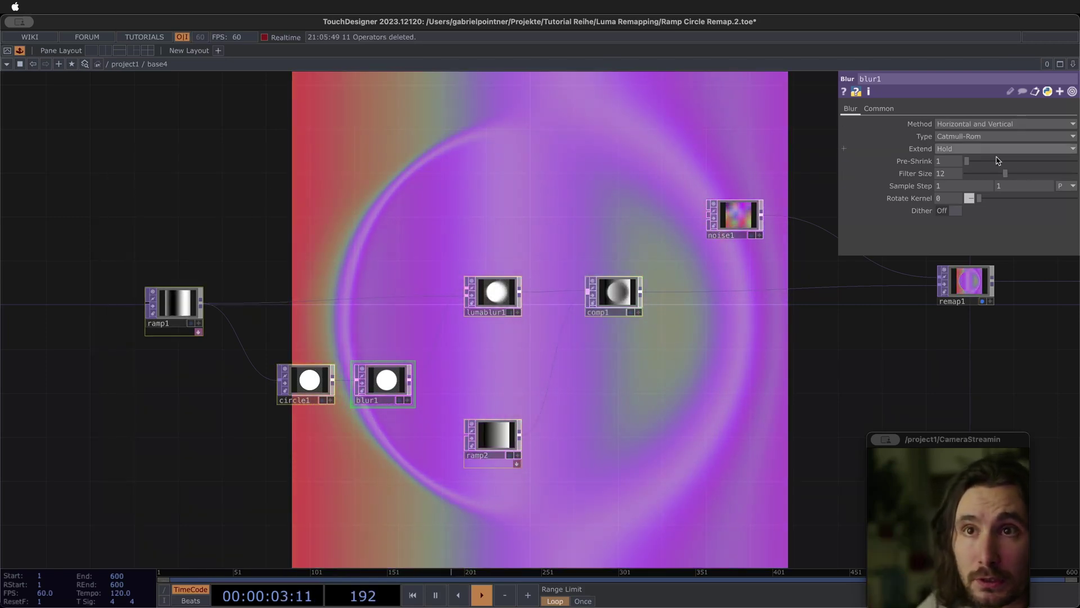
{"action": "left_click", "coordinate": [881, 110]}
{"action": "left_click", "coordinate": [993, 124]}
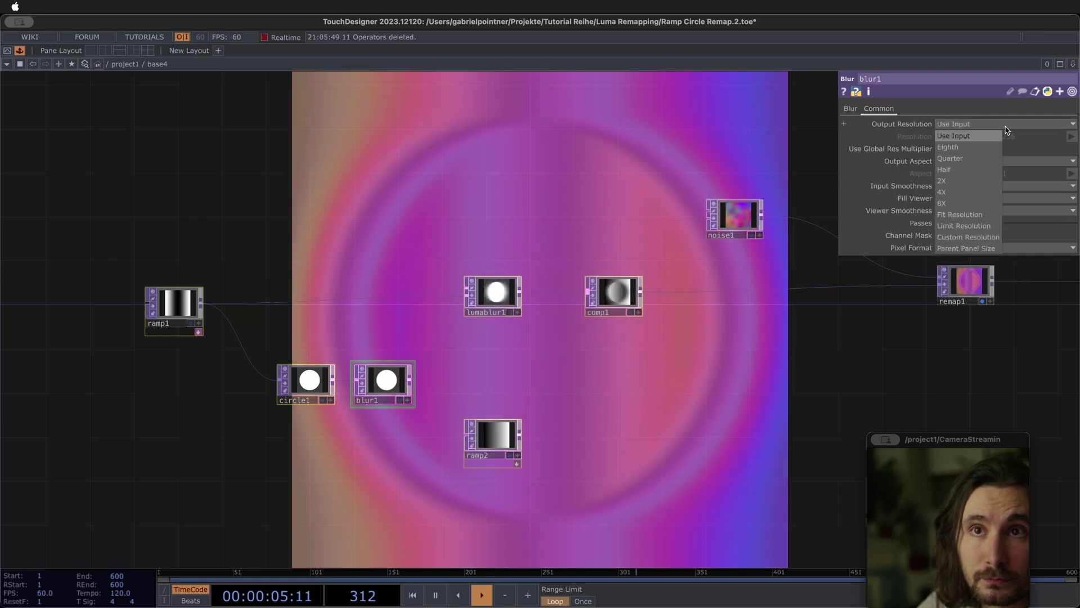
{"action": "left_click", "coordinate": [993, 121]}
{"action": "left_click", "coordinate": [993, 123]}
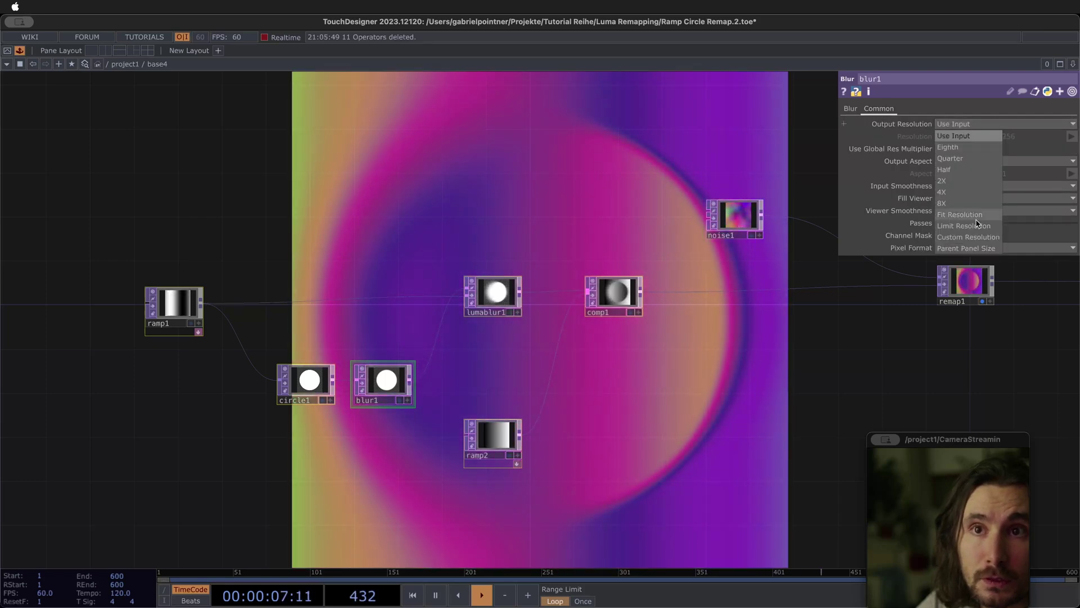
{"action": "left_click", "coordinate": [975, 238]}
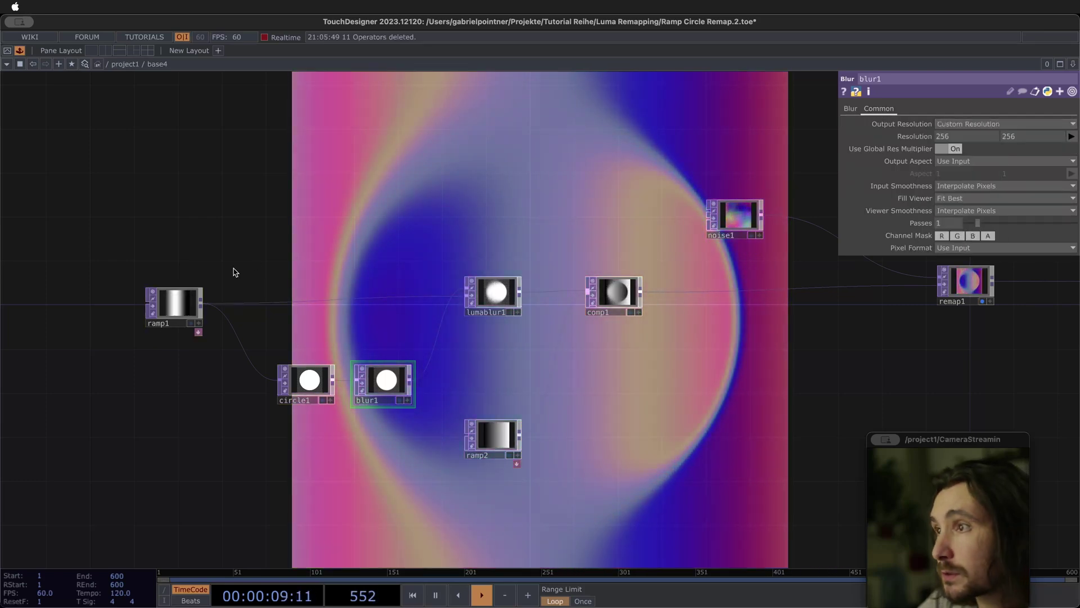
Step: Set ramp1's resolution to 1080 by 1080, then inspect blur1 and lumablur1
{"action": "left_click", "coordinate": [175, 304]}
{"action": "left_click", "coordinate": [914, 109]}
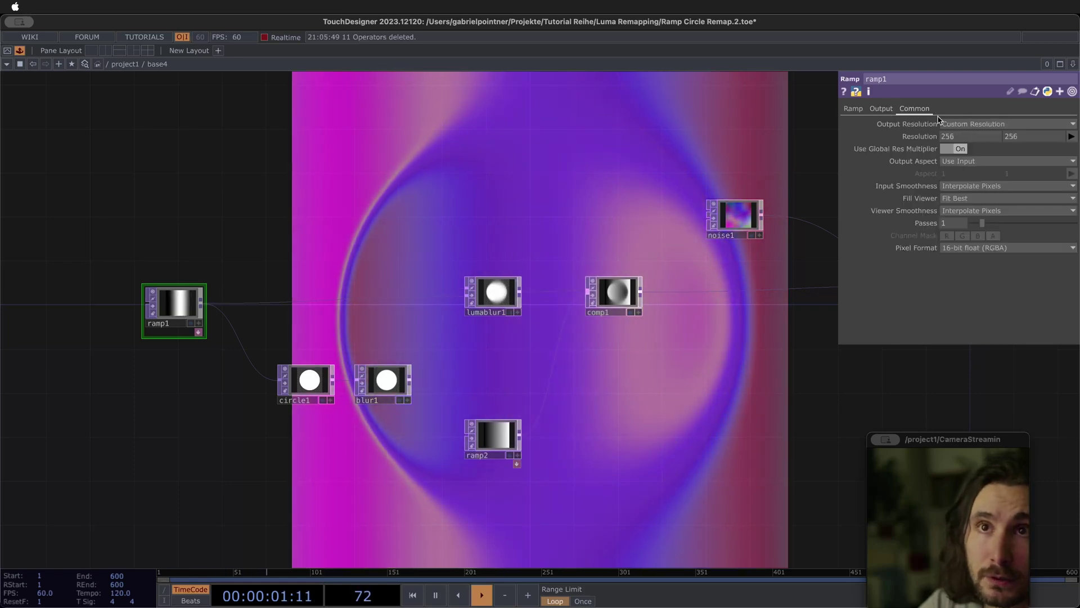
{"action": "left_click", "coordinate": [995, 142]}
{"action": "type", "text": "1080"}
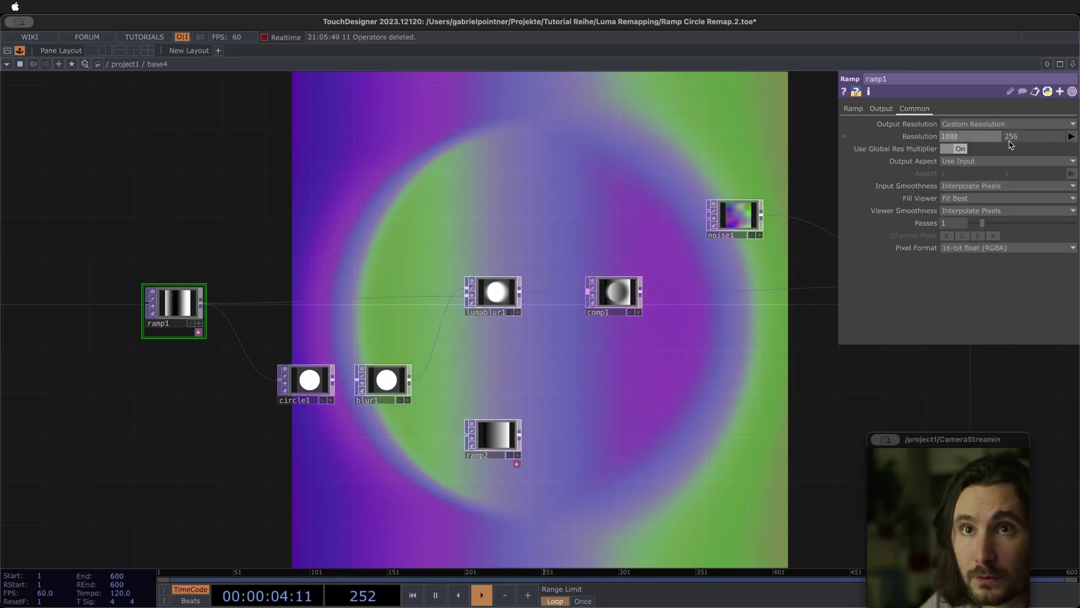
{"action": "key", "text": "Return"}
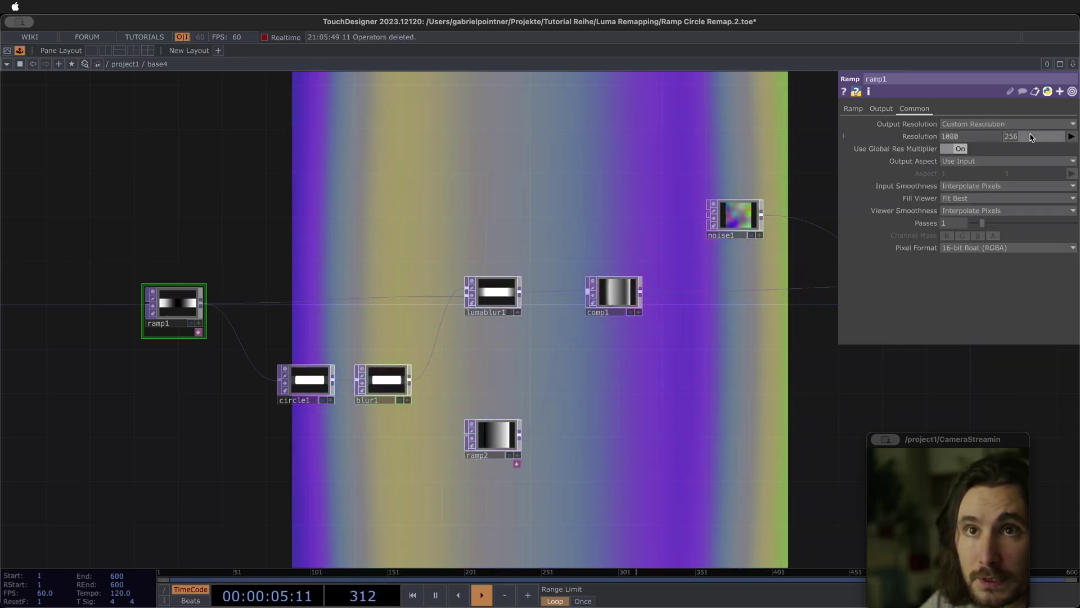
{"action": "left_click", "coordinate": [1032, 137]}
{"action": "type", "text": "1080"}
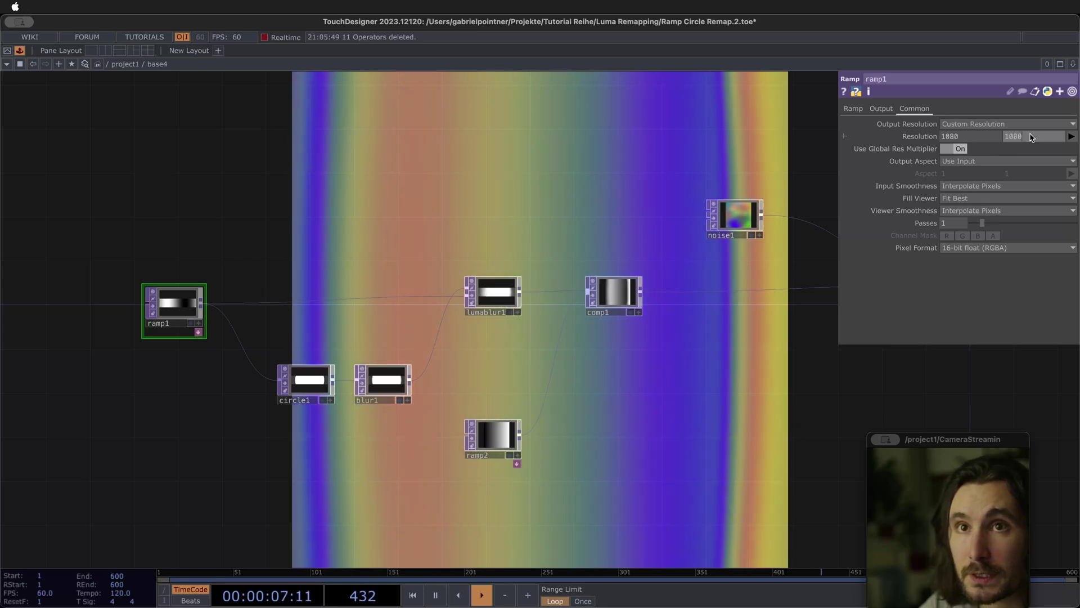
{"action": "key", "text": "Return"}
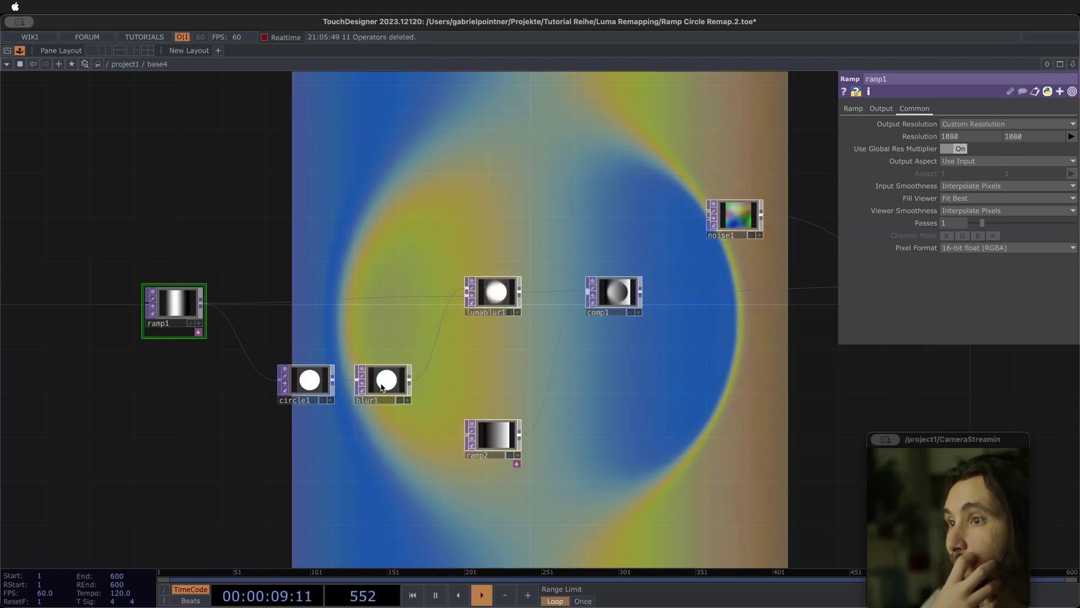
{"action": "left_click", "coordinate": [363, 379]}
{"action": "scroll", "coordinate": [506, 281], "scroll_direction": "up", "scroll_amount": 3}
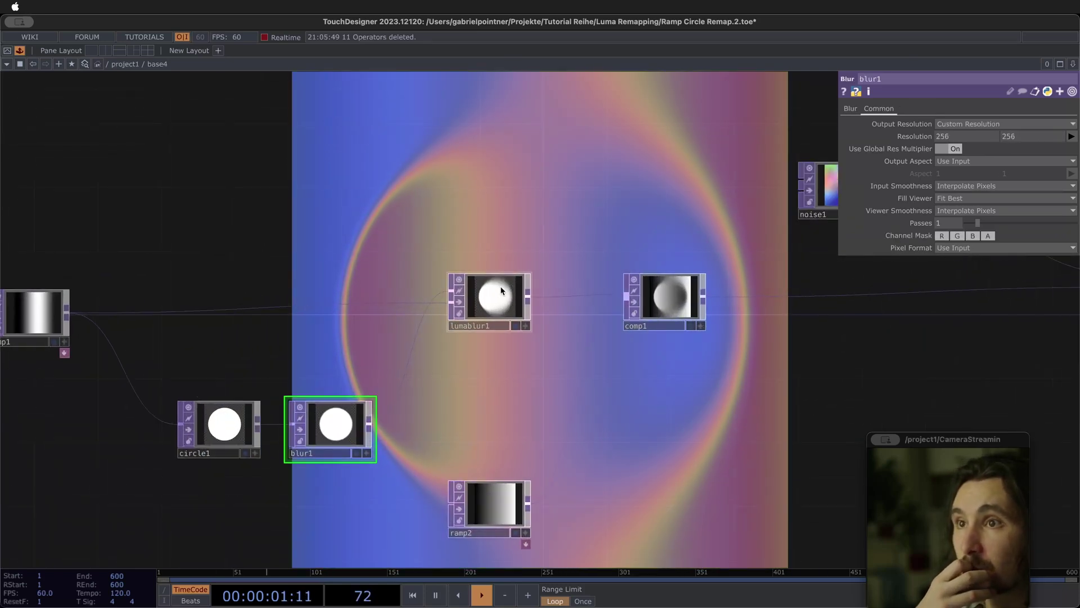
{"action": "left_click", "coordinate": [489, 298]}
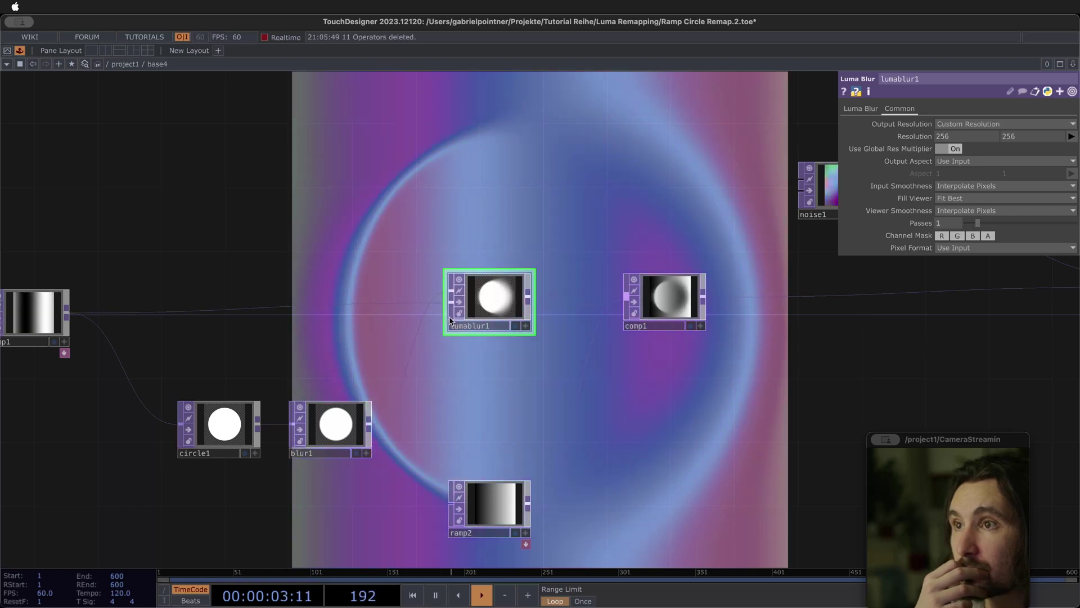
Step: Switch lumablur1's Output Resolution from custom 256 by 256 to Use Input
{"action": "left_click", "coordinate": [860, 108]}
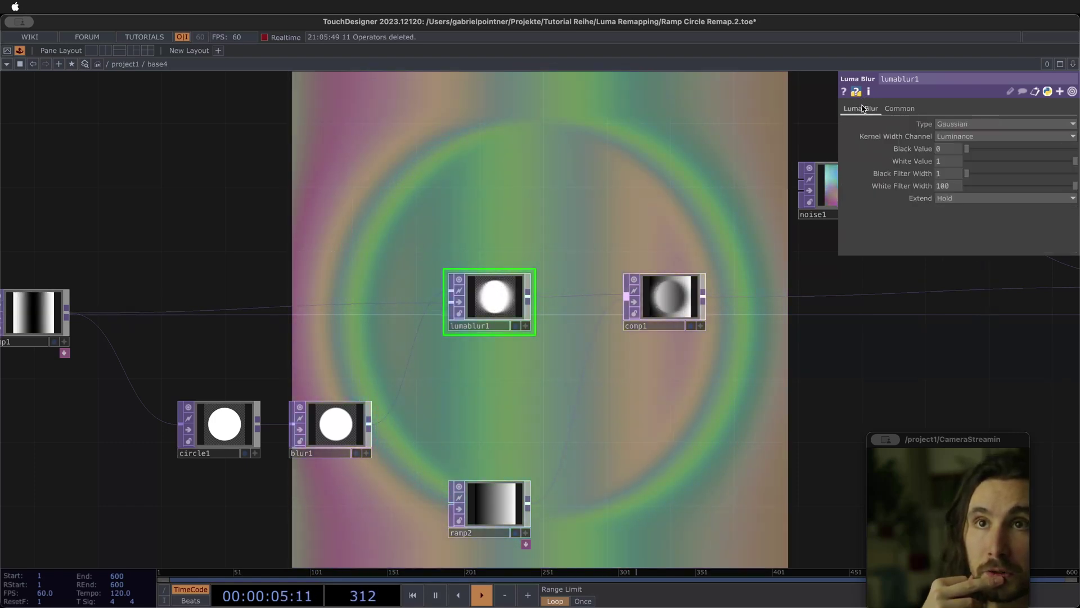
{"action": "scroll", "coordinate": [695, 537], "scroll_direction": "down", "scroll_amount": 3}
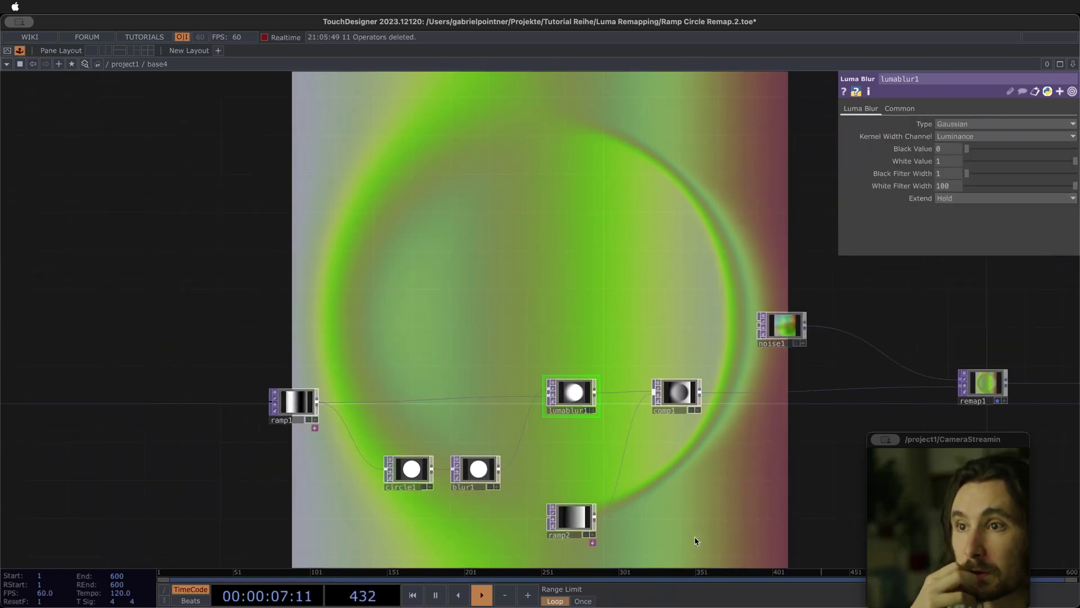
{"action": "left_click", "coordinate": [899, 108]}
{"action": "left_click", "coordinate": [970, 124]}
{"action": "left_click", "coordinate": [972, 136]}
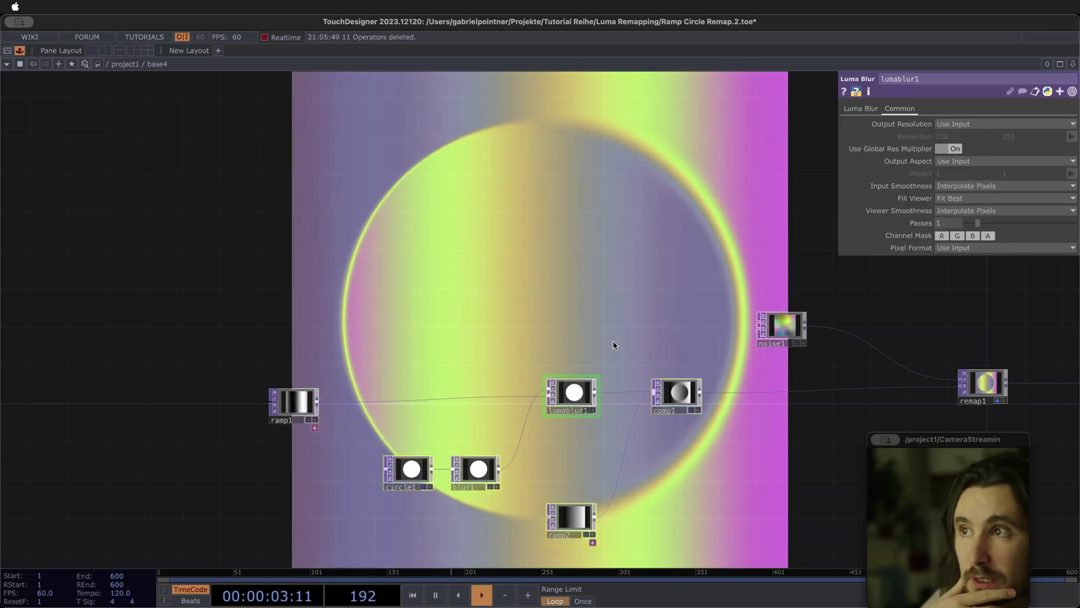
{"action": "scroll", "coordinate": [577, 412], "scroll_direction": "up", "scroll_amount": 5}
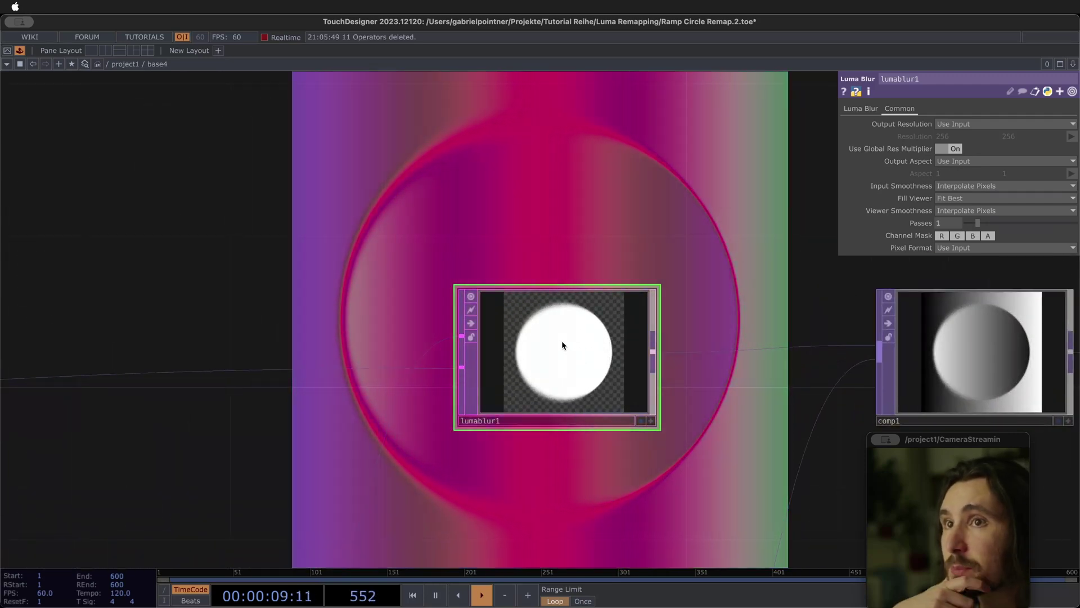
{"action": "scroll", "coordinate": [562, 344], "scroll_direction": "down", "scroll_amount": 1}
{"action": "scroll", "coordinate": [562, 344], "scroll_direction": "down", "scroll_amount": 3}
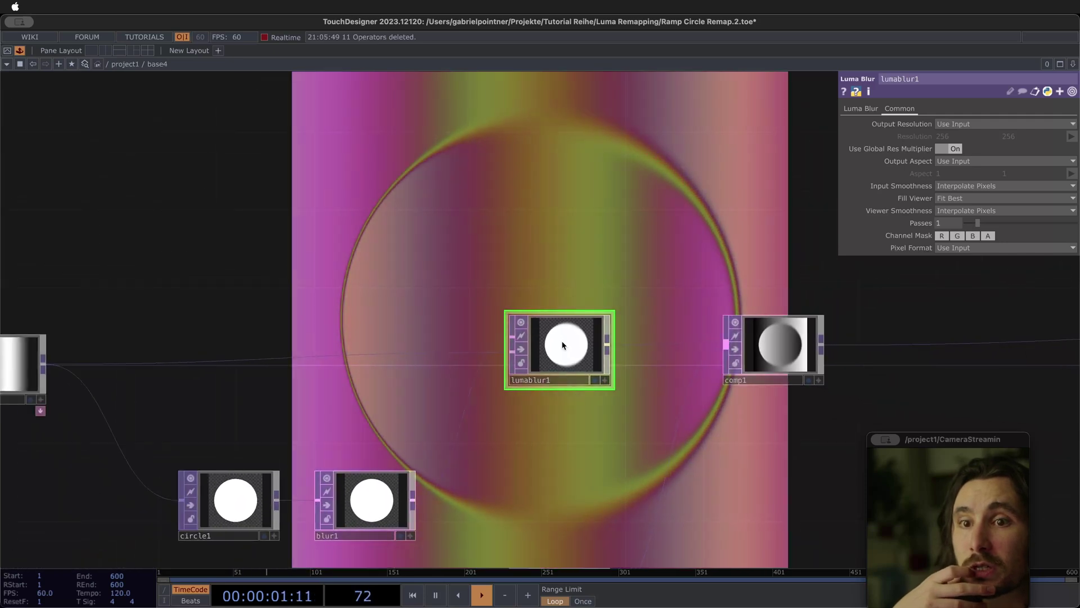
{"action": "scroll", "coordinate": [562, 345], "scroll_direction": "down", "scroll_amount": 2}
{"action": "left_click", "coordinate": [560, 491]}
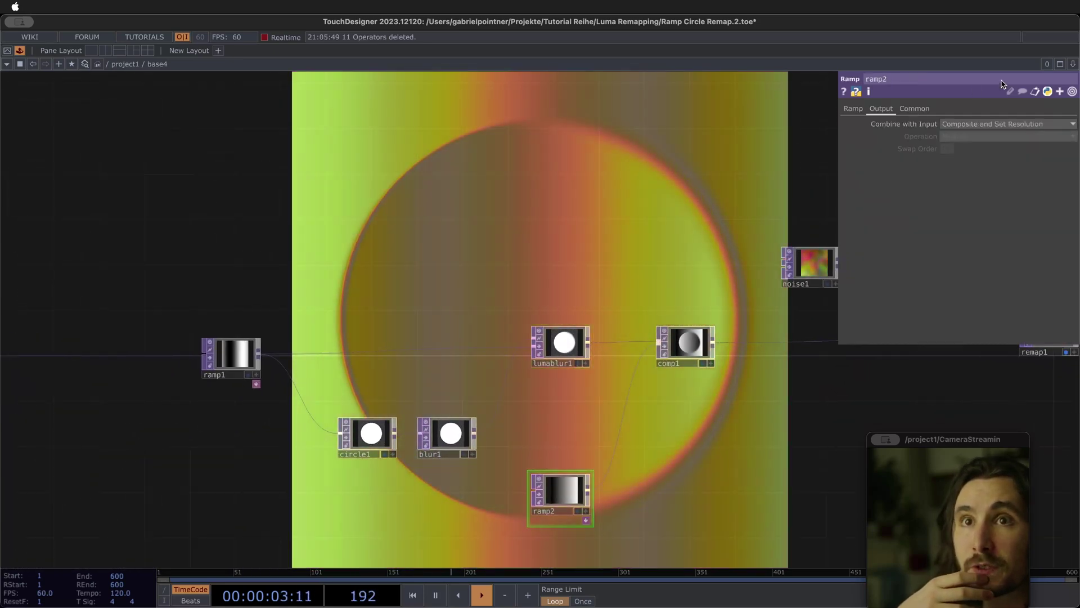
{"action": "left_click", "coordinate": [917, 109]}
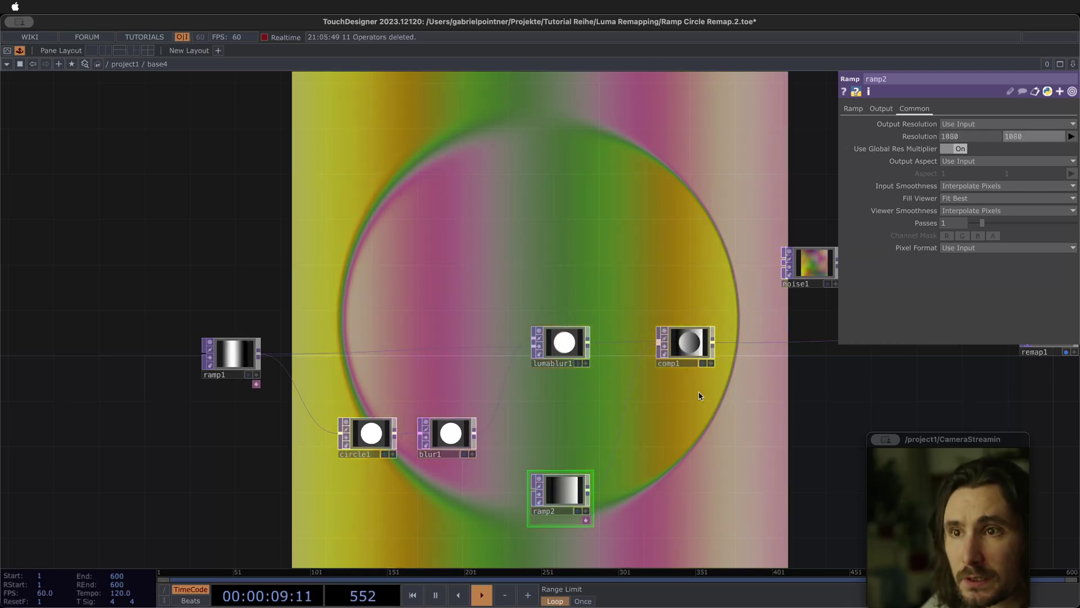
{"action": "left_click", "coordinate": [687, 343]}
{"action": "scroll", "coordinate": [575, 353], "scroll_direction": "up", "scroll_amount": 1}
{"action": "scroll", "coordinate": [575, 353], "scroll_direction": "up", "scroll_amount": 3}
{"action": "left_click", "coordinate": [569, 332]}
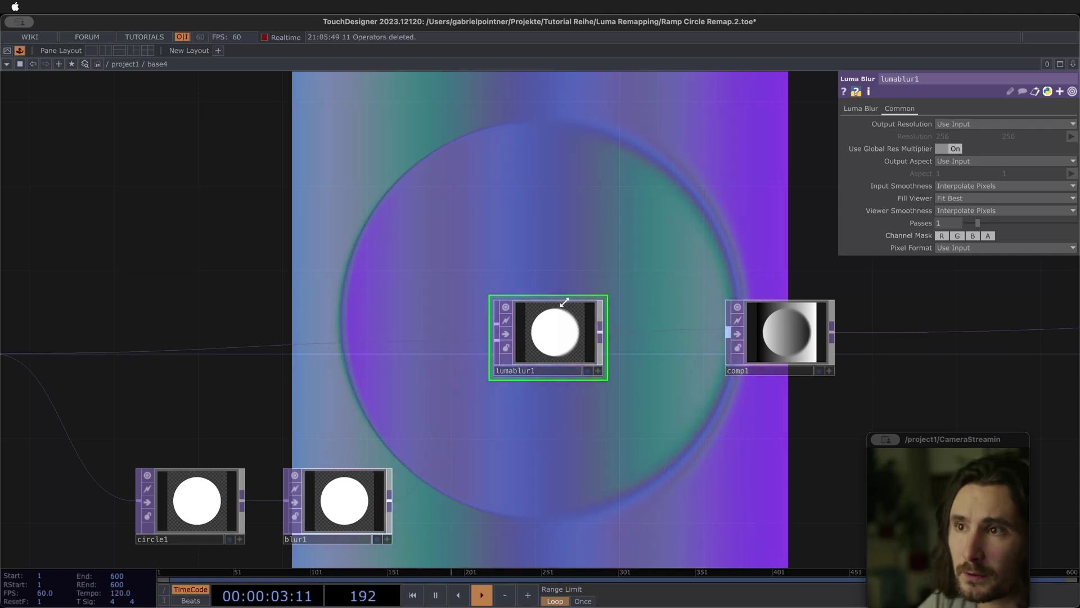
Step: Set lumablur1's White Filter Width to 500 and recentre the view on the circle chain
{"action": "scroll", "coordinate": [574, 316], "scroll_direction": "up", "scroll_amount": 1}
{"action": "left_click", "coordinate": [867, 107]}
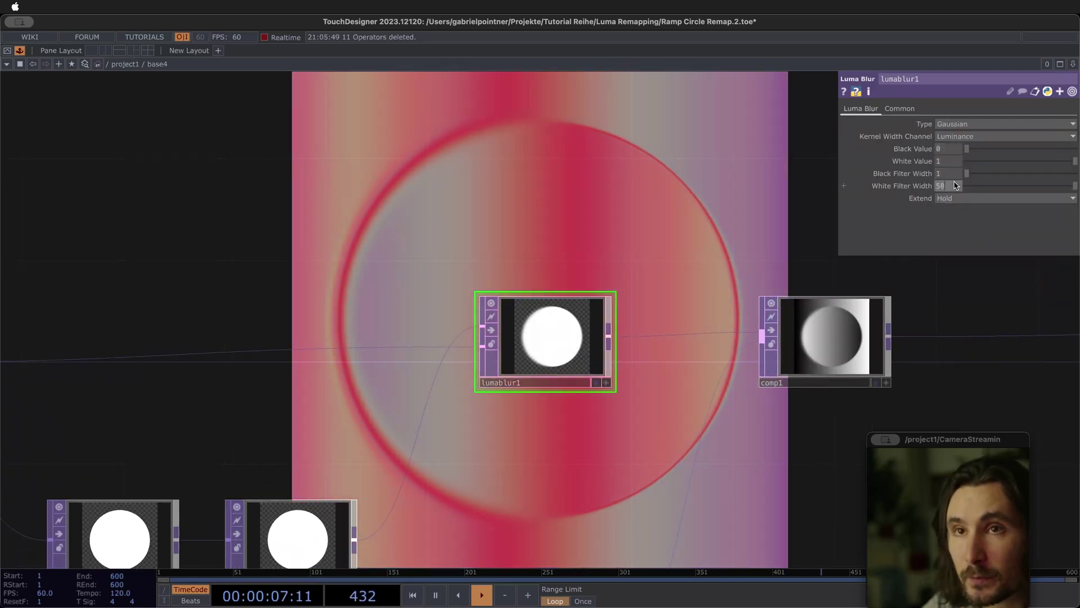
{"action": "key", "text": "Return"}
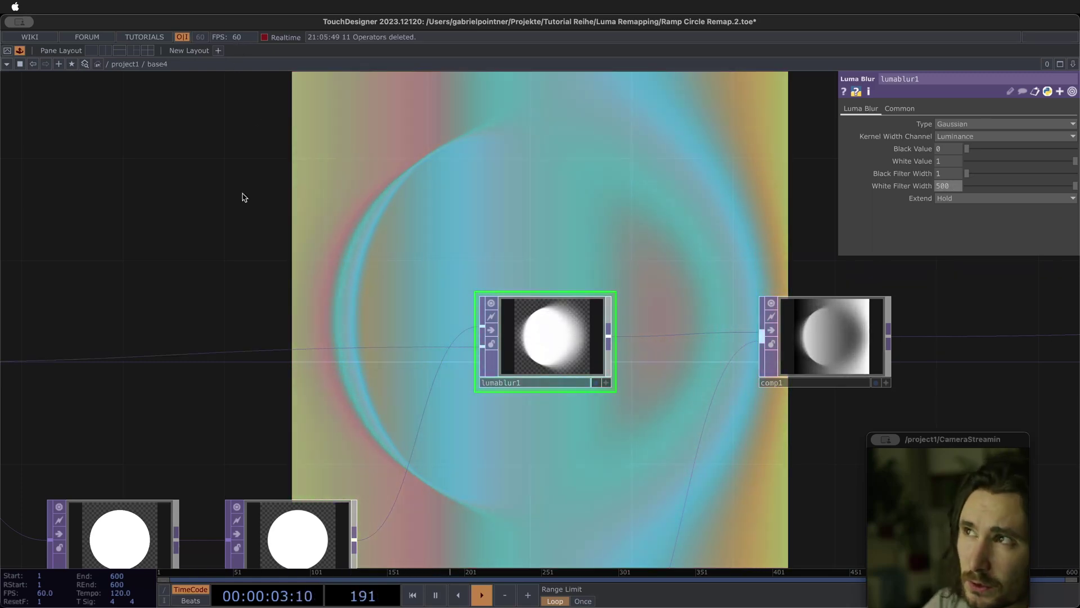
{"action": "scroll", "coordinate": [262, 282], "scroll_direction": "down", "scroll_amount": 2}
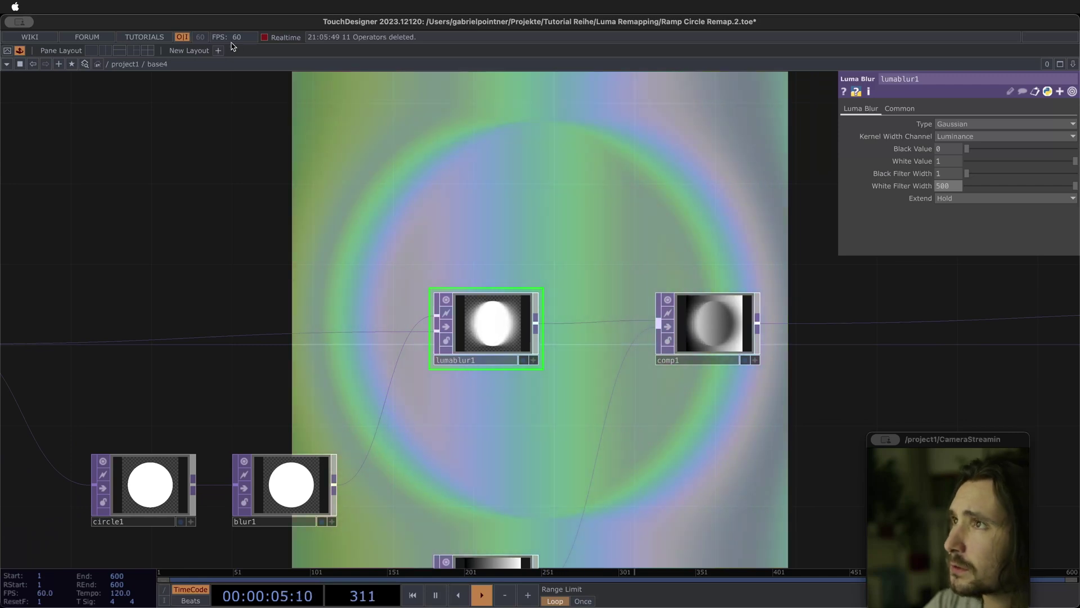
{"action": "scroll", "coordinate": [224, 159], "scroll_direction": "down", "scroll_amount": 2}
{"action": "left_click_drag", "start_coordinate": [224, 160], "coordinate": [143, 252]}
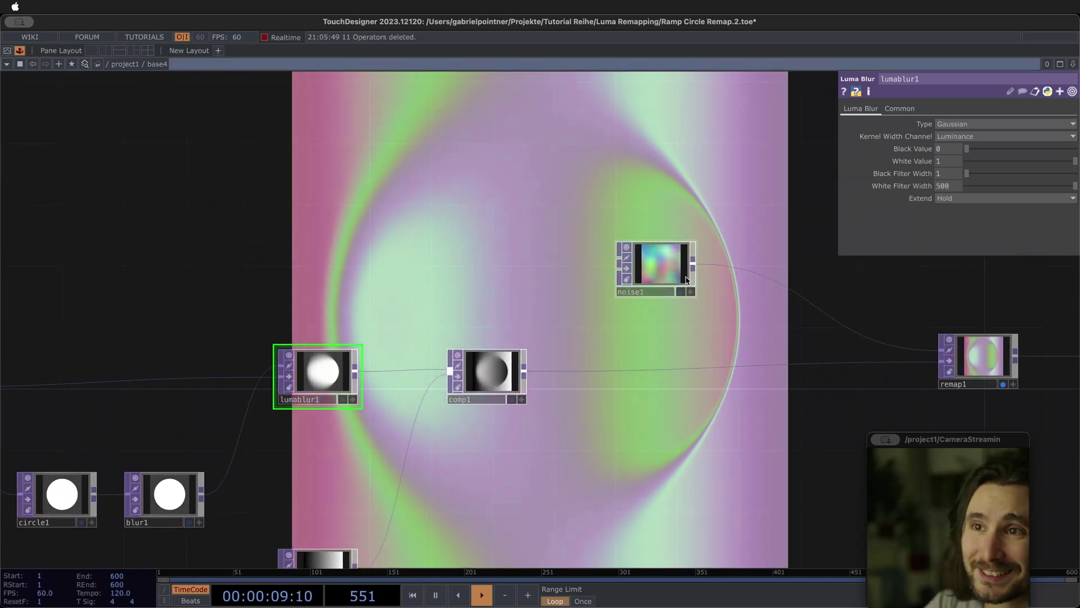
{"action": "left_click_drag", "start_coordinate": [560, 437], "coordinate": [749, 349]}
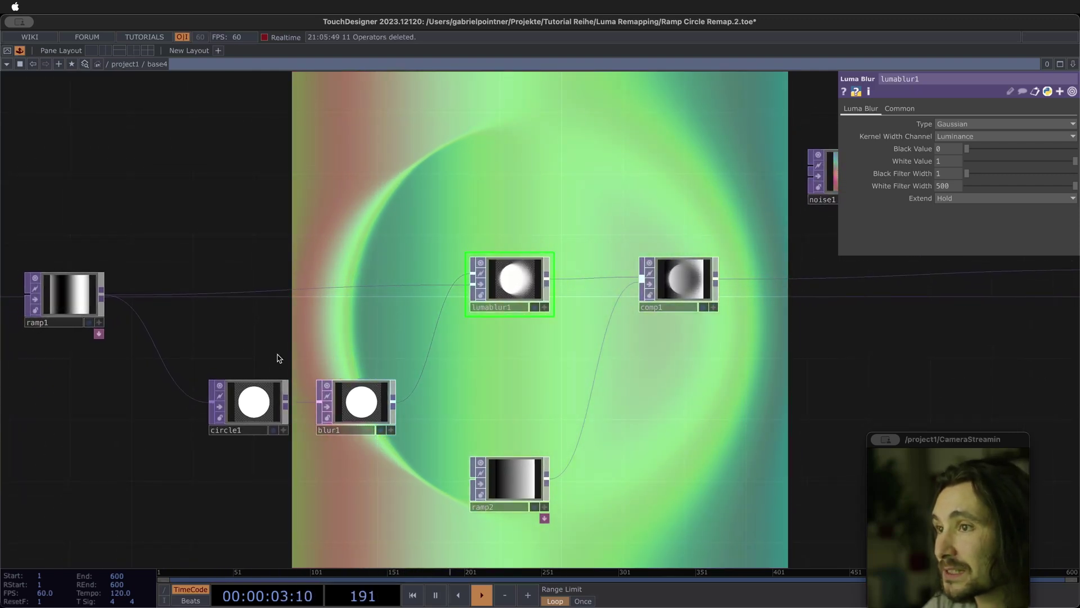
{"action": "left_click_drag", "start_coordinate": [277, 357], "coordinate": [297, 346]}
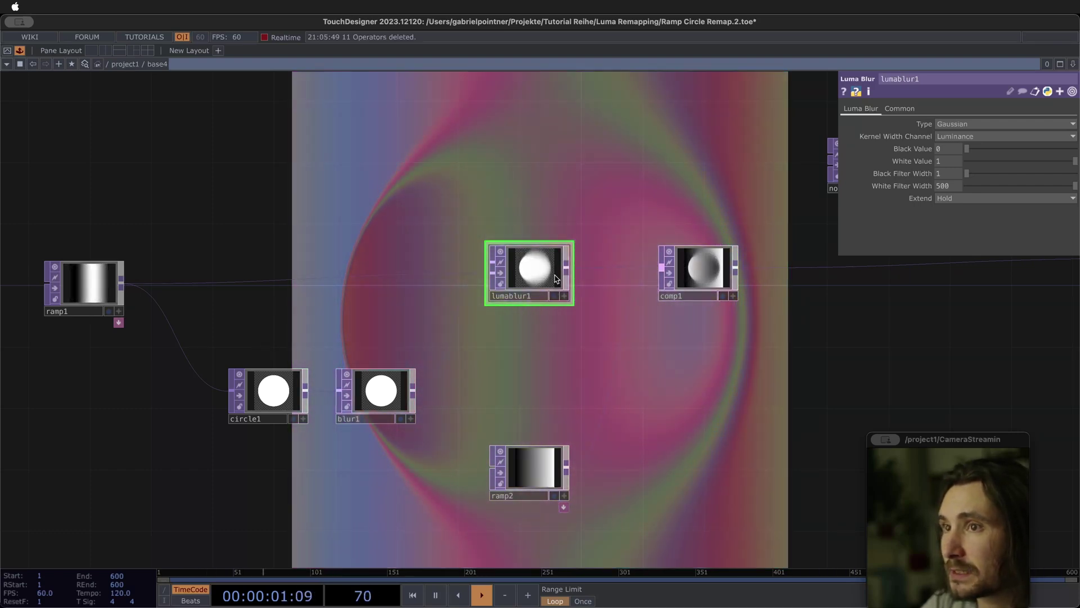
{"action": "scroll", "coordinate": [709, 439], "scroll_direction": "right", "scroll_amount": 3}
{"action": "scroll", "coordinate": [709, 438], "scroll_direction": "up", "scroll_amount": 2}
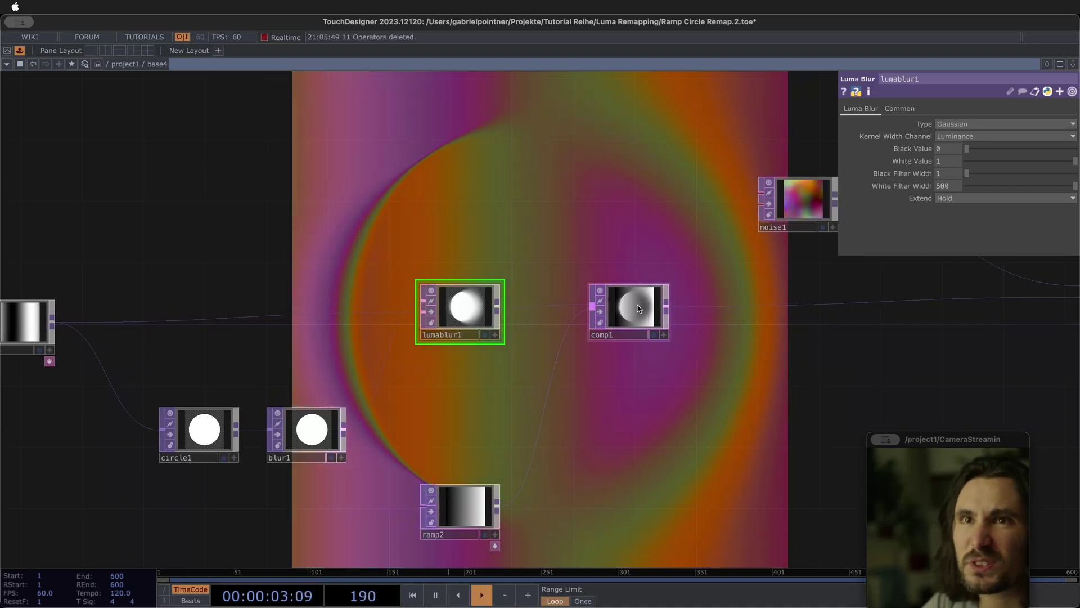
Step: Set comp1's composite Operation to Negate
{"action": "left_click", "coordinate": [629, 312]}
{"action": "scroll", "coordinate": [542, 260], "scroll_direction": "right", "scroll_amount": 5}
{"action": "scroll", "coordinate": [542, 261], "scroll_direction": "down", "scroll_amount": 1}
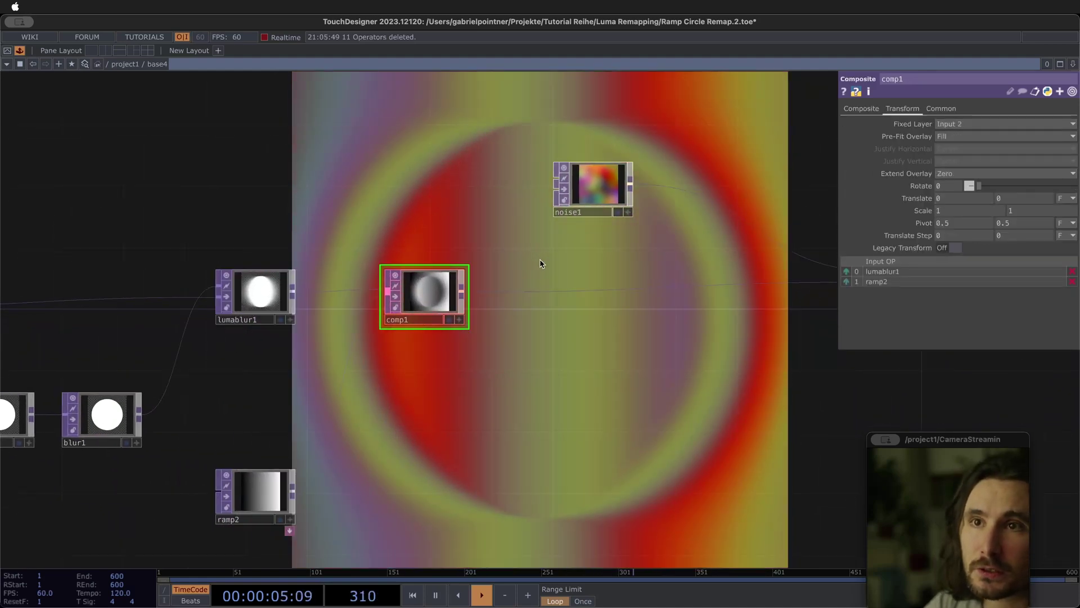
{"action": "left_click", "coordinate": [861, 108]}
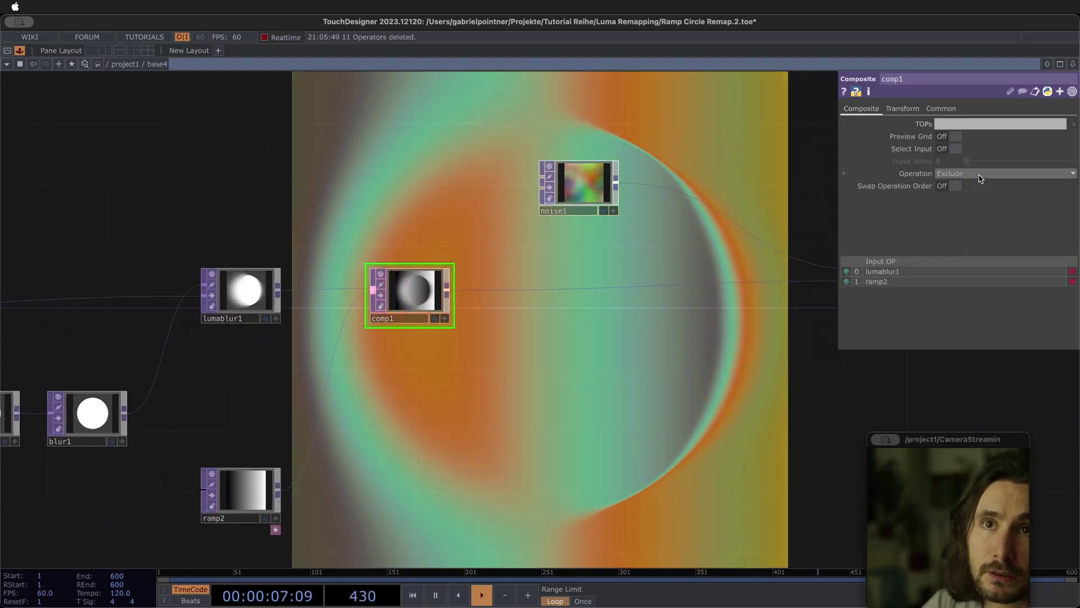
{"action": "left_click", "coordinate": [1005, 173]}
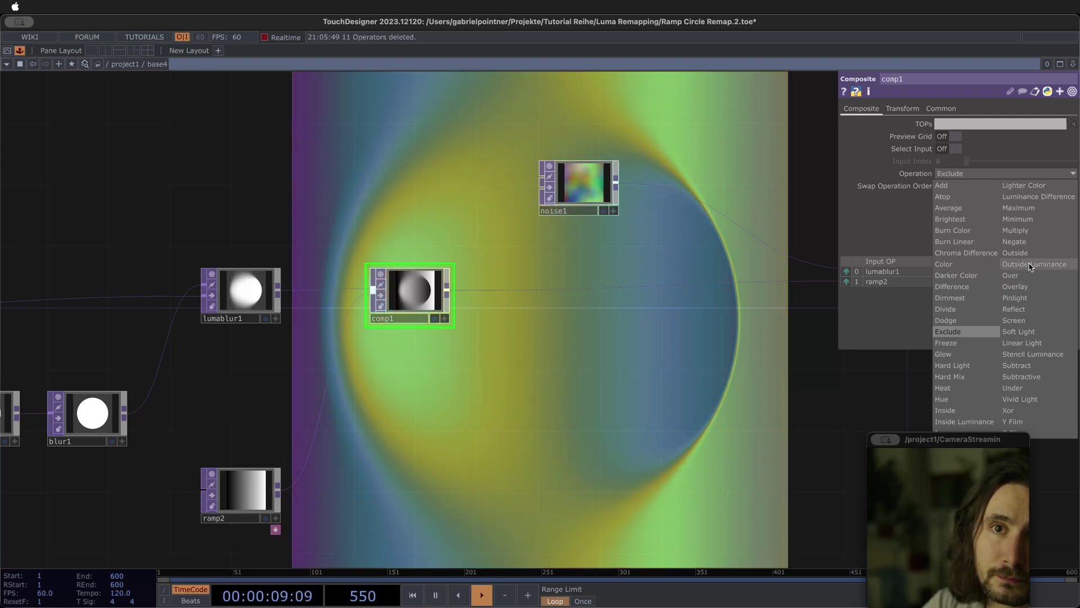
{"action": "left_click", "coordinate": [1028, 242]}
{"action": "scroll", "coordinate": [536, 470], "scroll_direction": "left", "scroll_amount": 6}
{"action": "scroll", "coordinate": [535, 471], "scroll_direction": "down", "scroll_amount": 1}
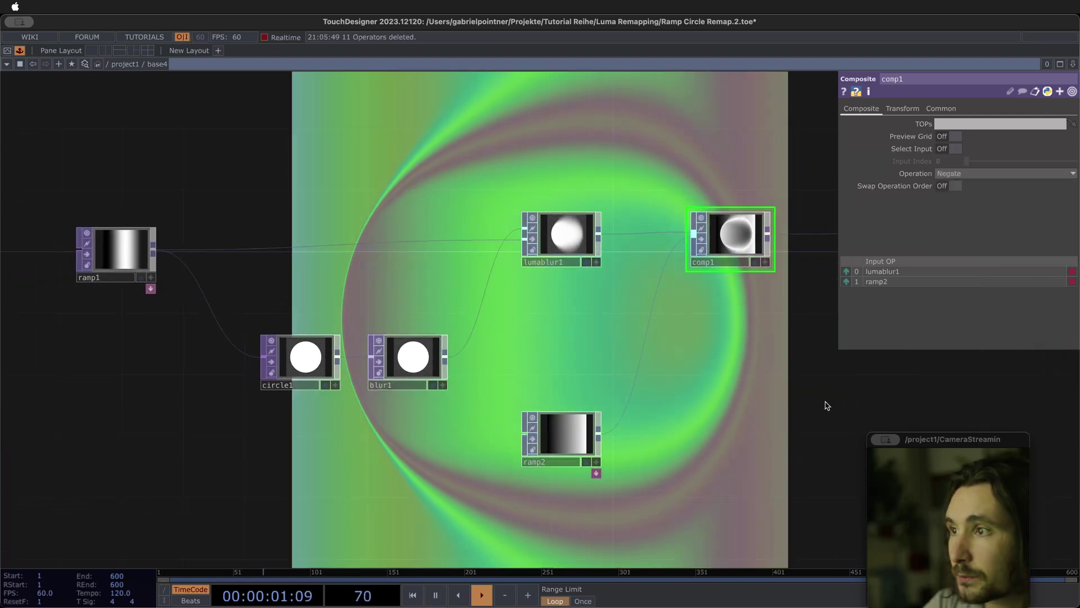
Step: Drop blur1's Filter Size to 1, raise it to 2, then go up to project1
{"action": "left_click", "coordinate": [423, 360]}
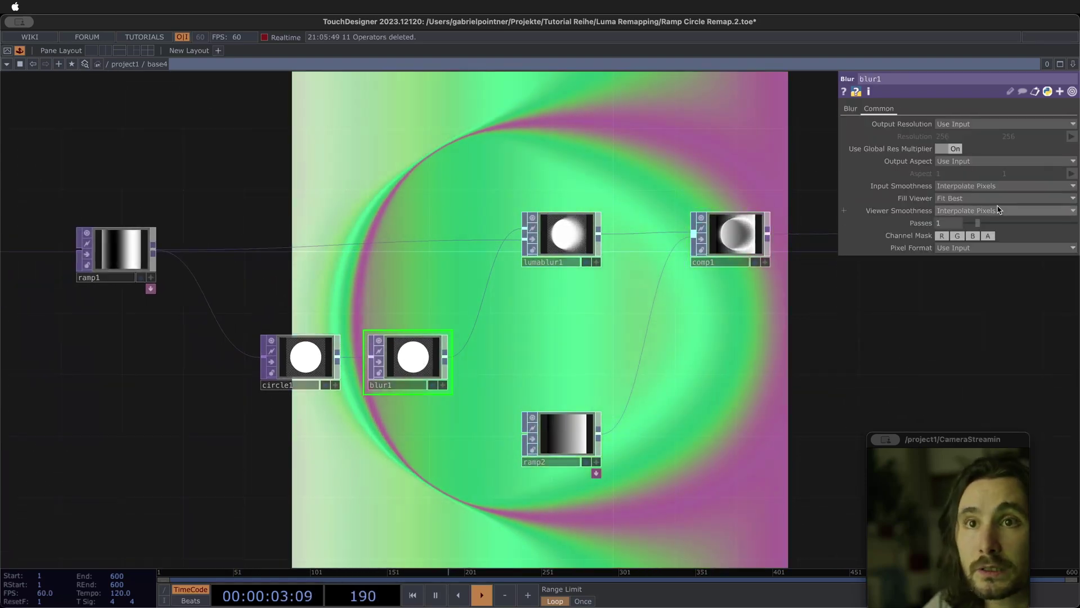
{"action": "left_click_drag", "start_coordinate": [1005, 173], "coordinate": [959, 175]}
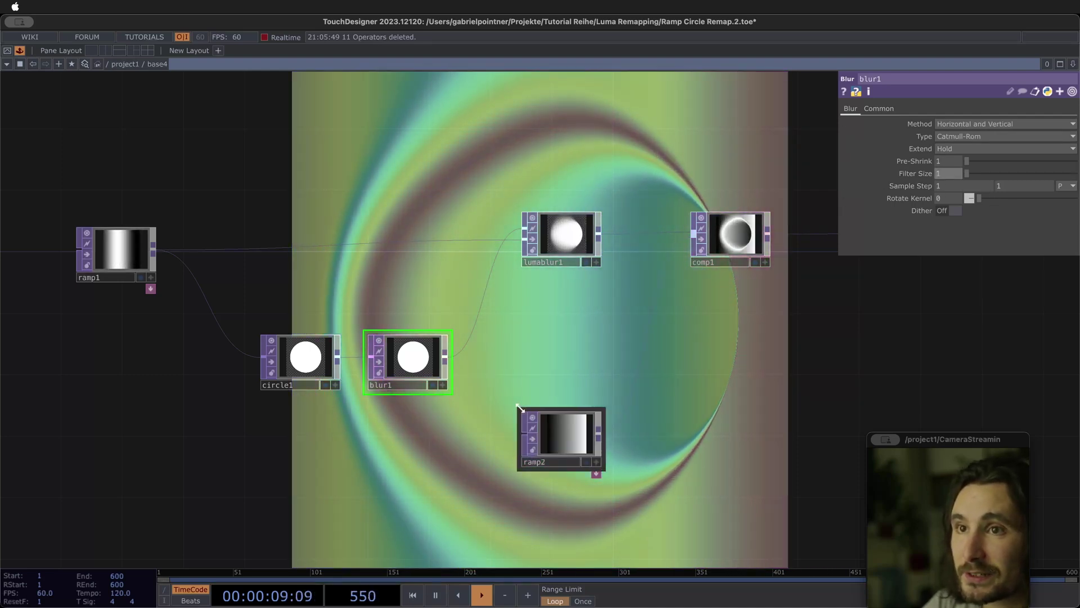
{"action": "mouse_move", "coordinate": [967, 174]}
{"action": "left_mouse_down"}
{"action": "mouse_move", "coordinate": [1001, 174]}
{"action": "mouse_move", "coordinate": [970, 174]}
{"action": "left_mouse_up"}
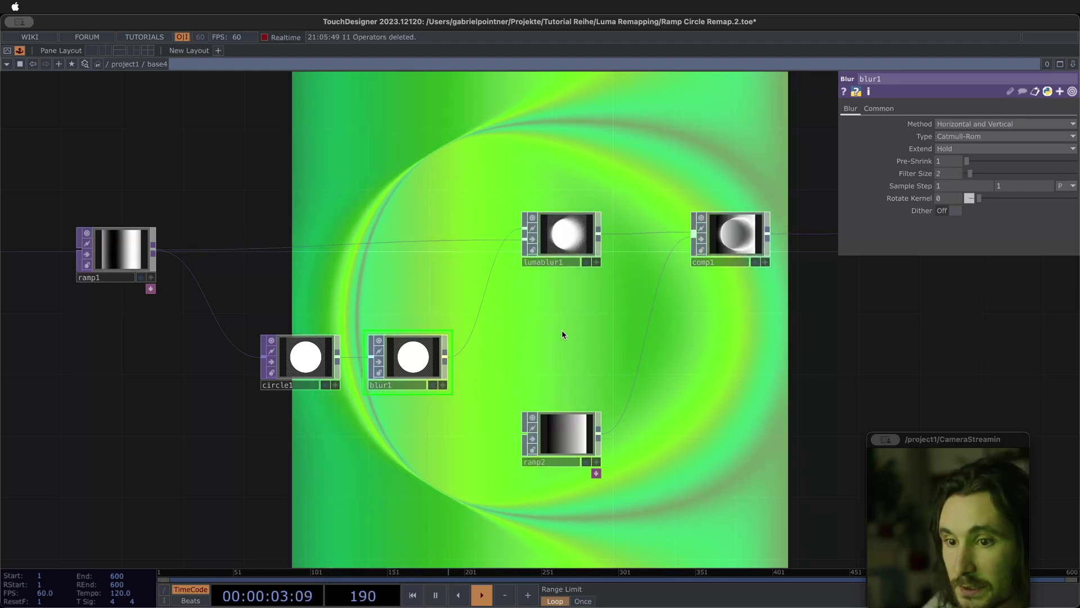
{"action": "key", "text": "u"}
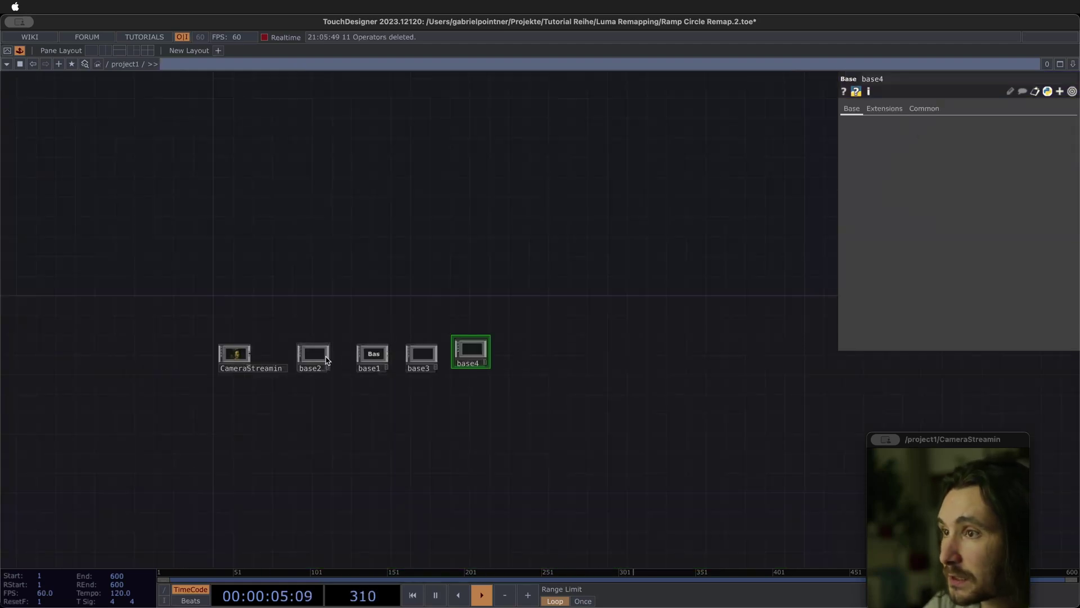
{"action": "double_click", "coordinate": [376, 354]}
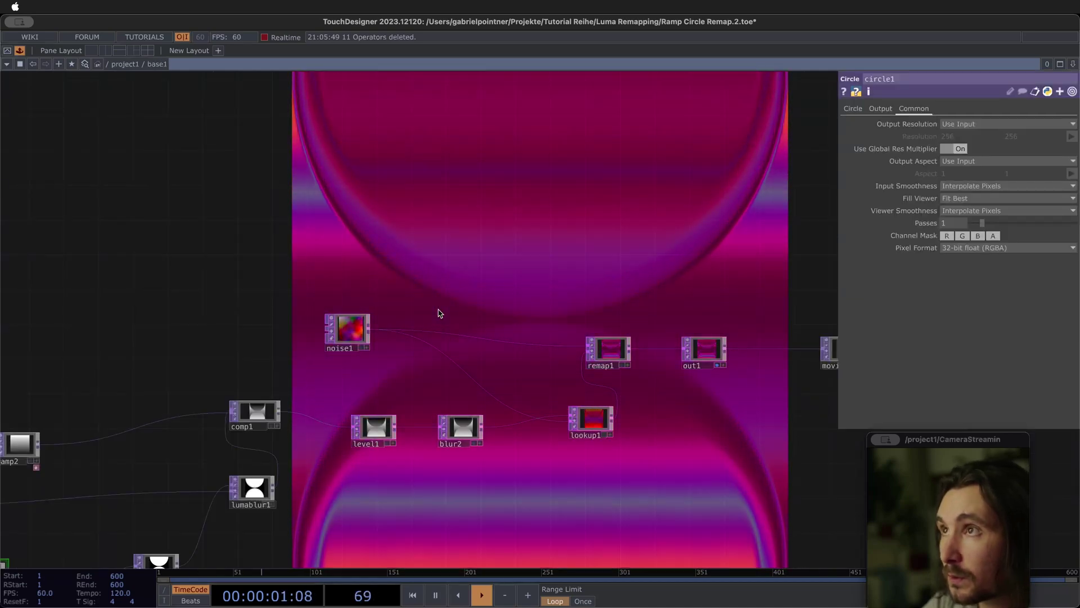
{"action": "key", "text": "u"}
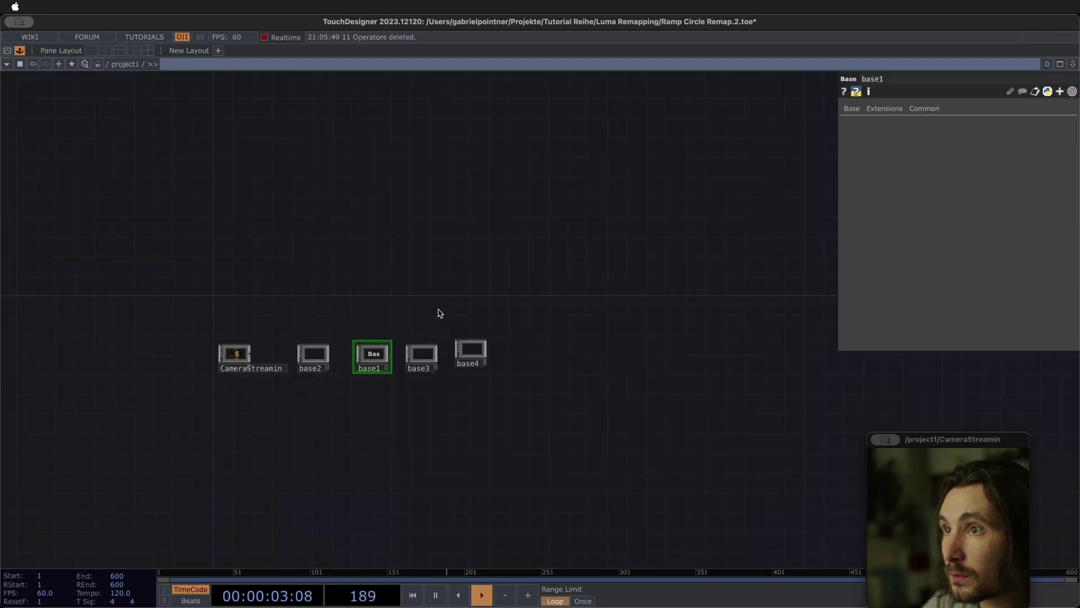
{"action": "double_click", "coordinate": [420, 365]}
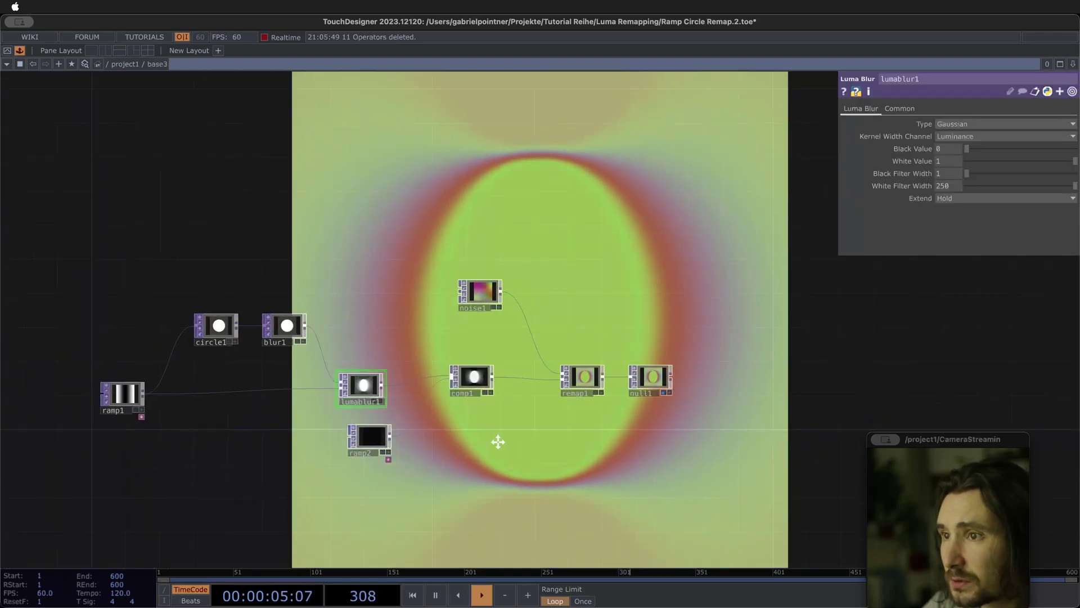
{"action": "key", "text": "u"}
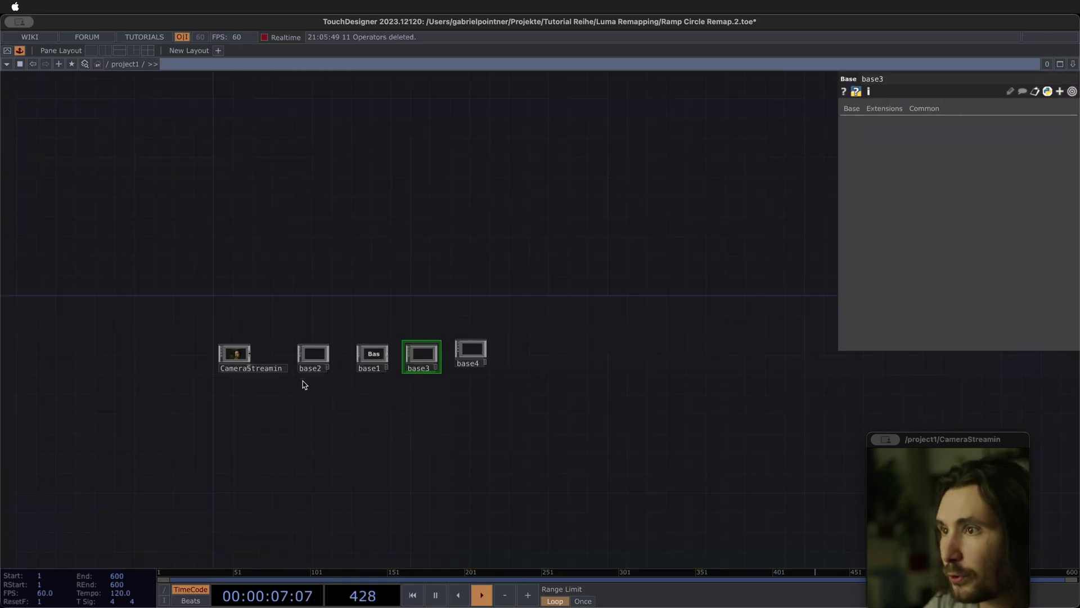
{"action": "double_click", "coordinate": [313, 355]}
{"action": "middle_click_drag", "start_coordinate": [506, 337], "coordinate": [547, 386]}
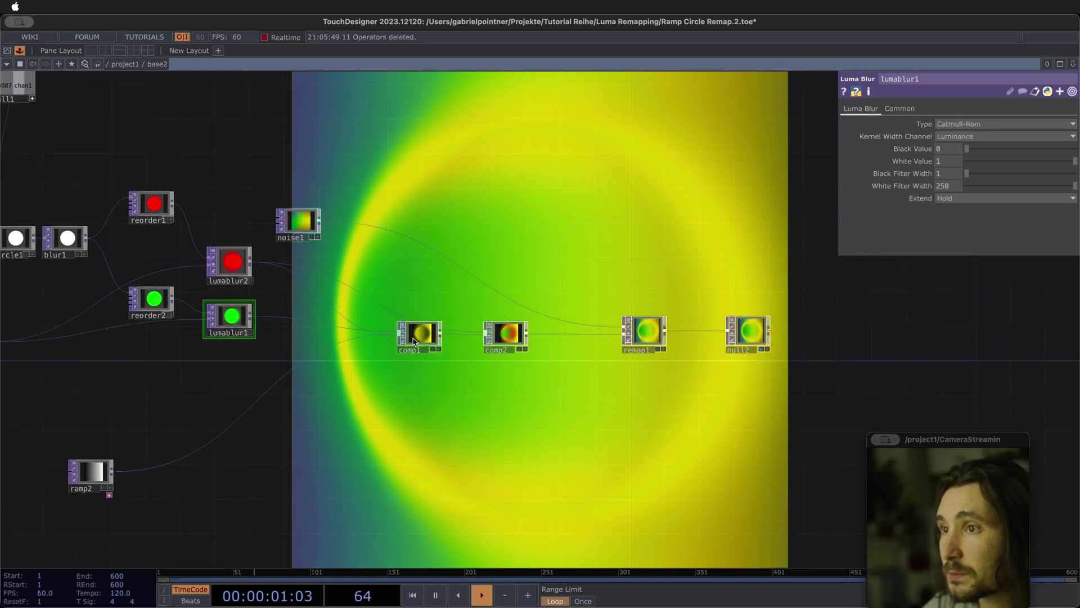
{"action": "middle_click_drag", "start_coordinate": [275, 410], "coordinate": [339, 518]}
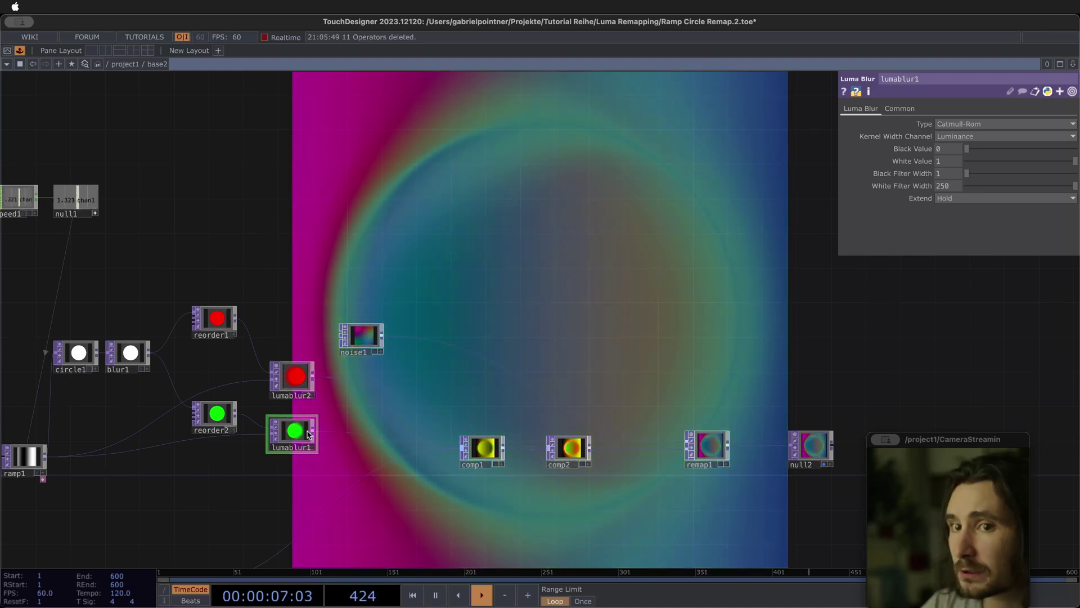
{"action": "scroll", "coordinate": [590, 463], "scroll_direction": "up", "scroll_amount": 2}
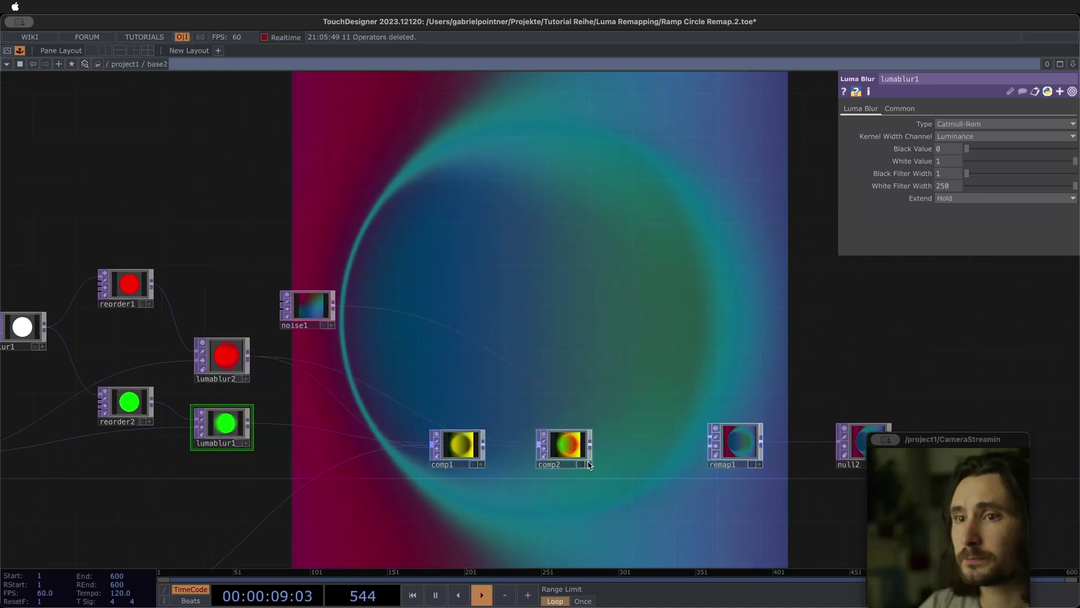
{"action": "left_click", "coordinate": [570, 440]}
{"action": "middle_click_drag", "start_coordinate": [550, 525], "coordinate": [359, 490]}
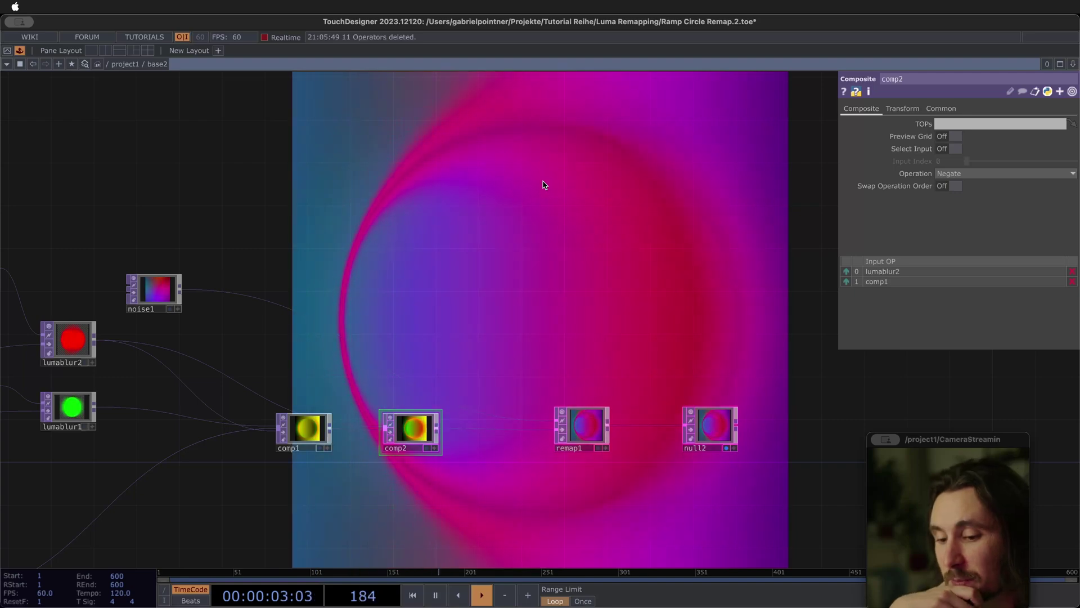
{"action": "key", "text": "u"}
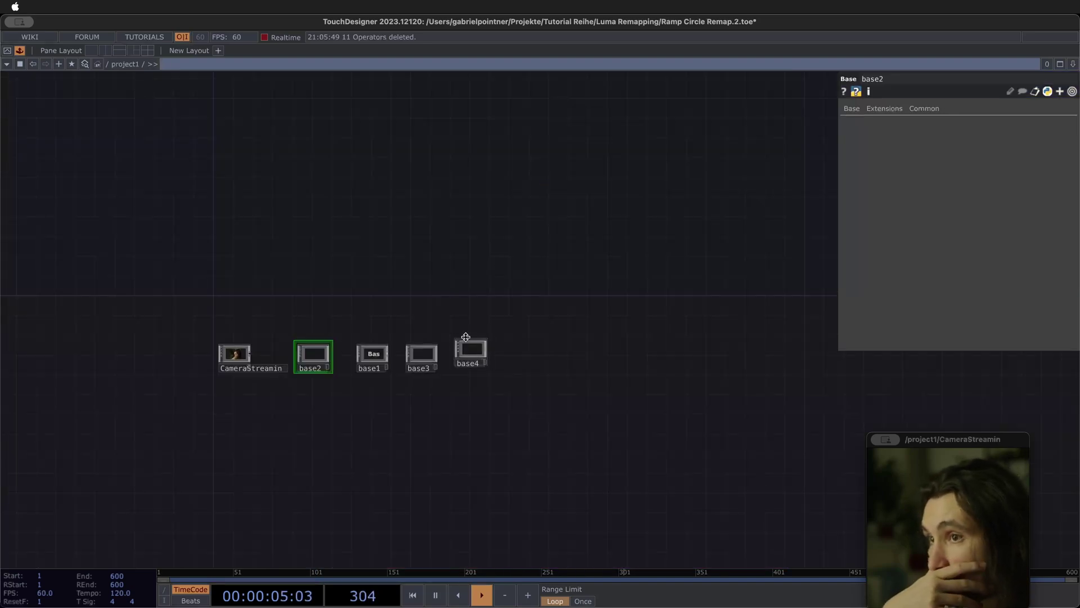
Step: Enter the base4 network, bring its chain into view, and select ramp1
{"action": "double_click", "coordinate": [476, 357]}
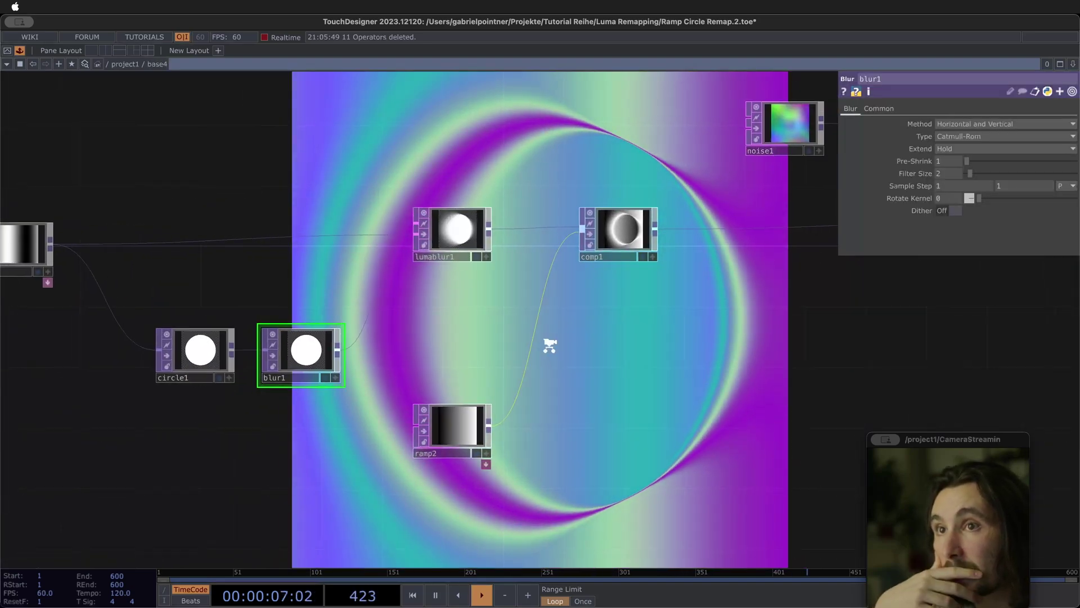
{"action": "left_click_drag", "start_coordinate": [663, 352], "coordinate": [543, 345]}
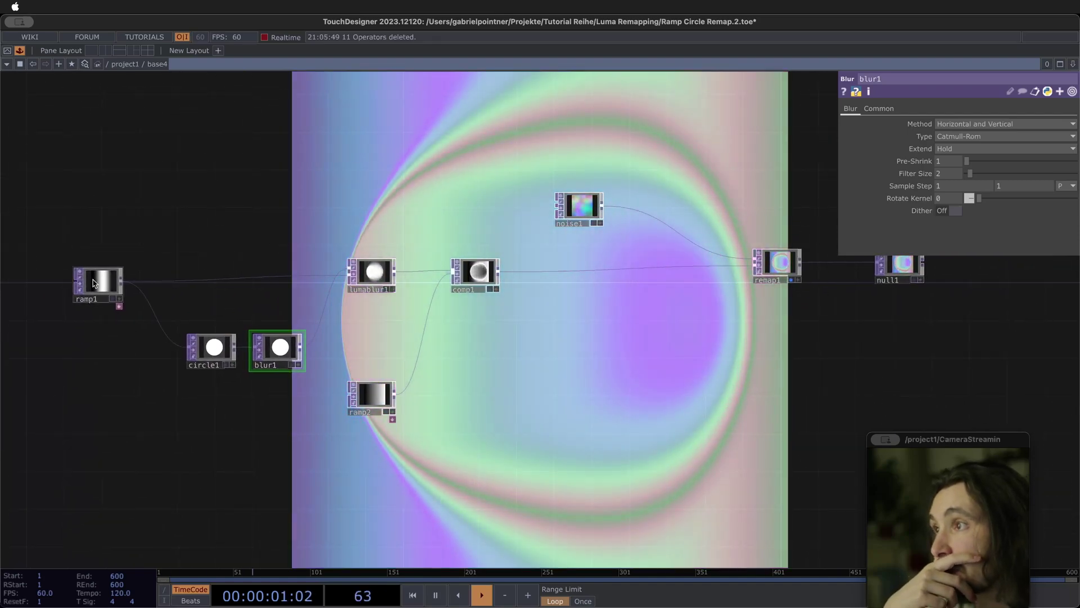
{"action": "left_click", "coordinate": [97, 281]}
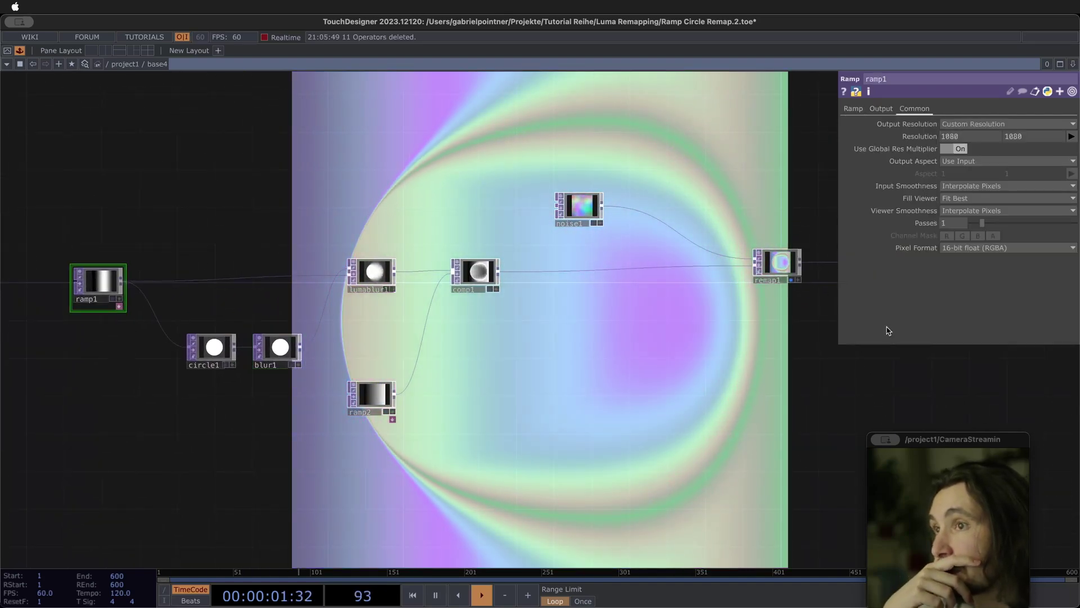
Step: Try ramp1's Pixel Format at 8-bit fixed and 32-bit float, then settle on 16-bit float (RGBA)
{"action": "left_click", "coordinate": [1038, 248]}
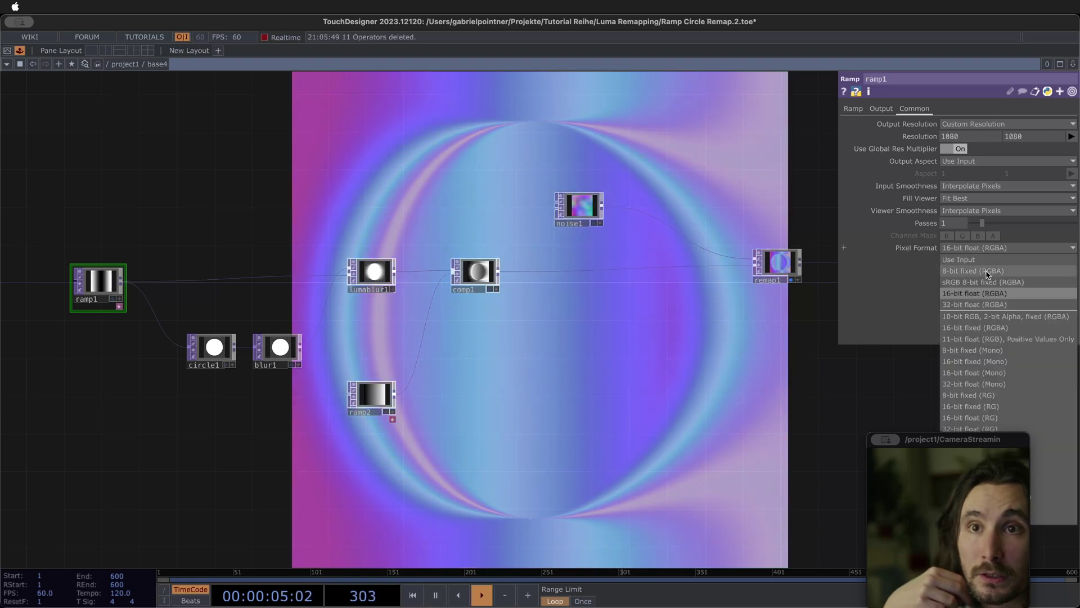
{"action": "left_click", "coordinate": [990, 272]}
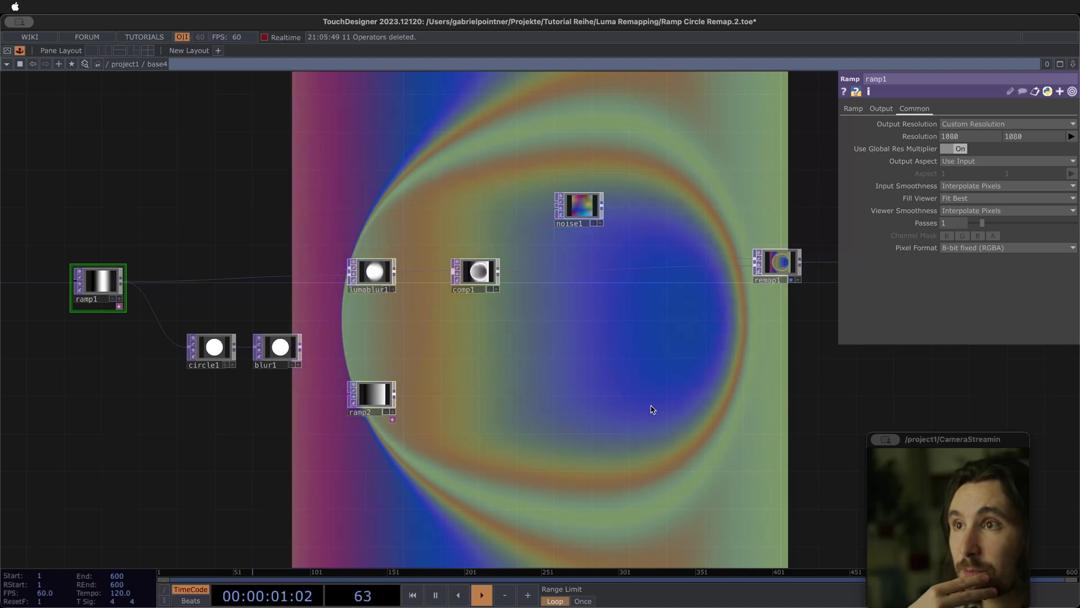
{"action": "left_click", "coordinate": [1022, 248]}
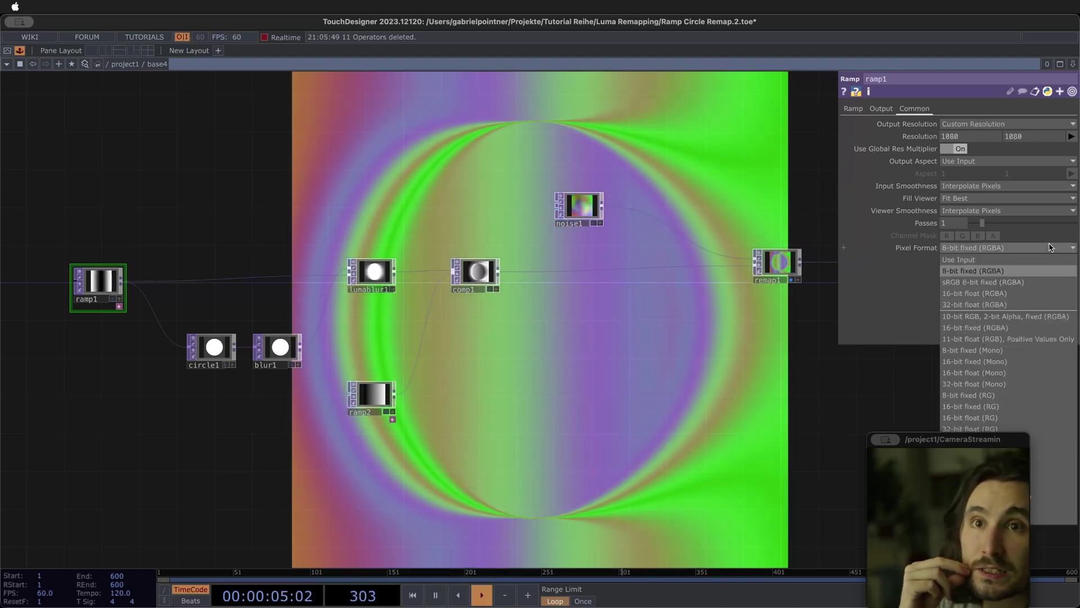
{"action": "left_click", "coordinate": [1009, 306]}
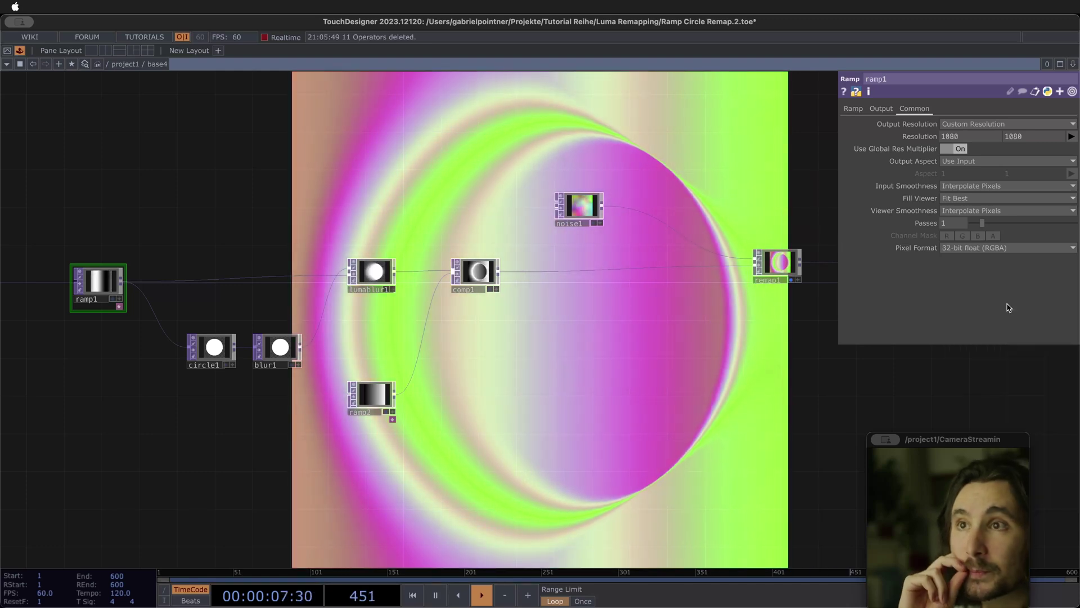
{"action": "left_click", "coordinate": [1051, 250]}
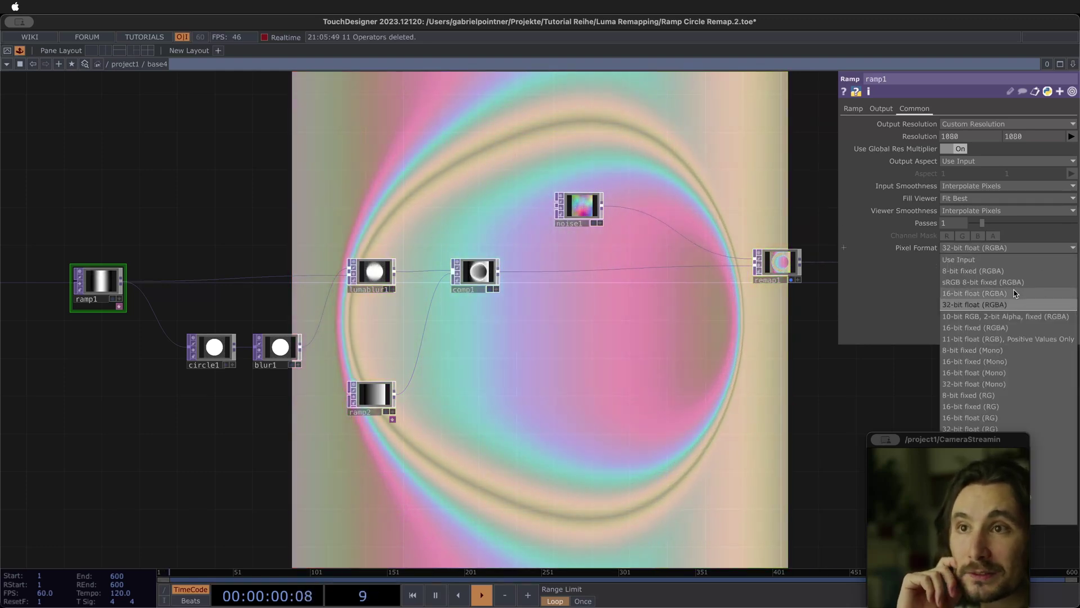
{"action": "left_click", "coordinate": [1016, 293]}
{"action": "left_click_drag", "start_coordinate": [666, 409], "coordinate": [356, 426]}
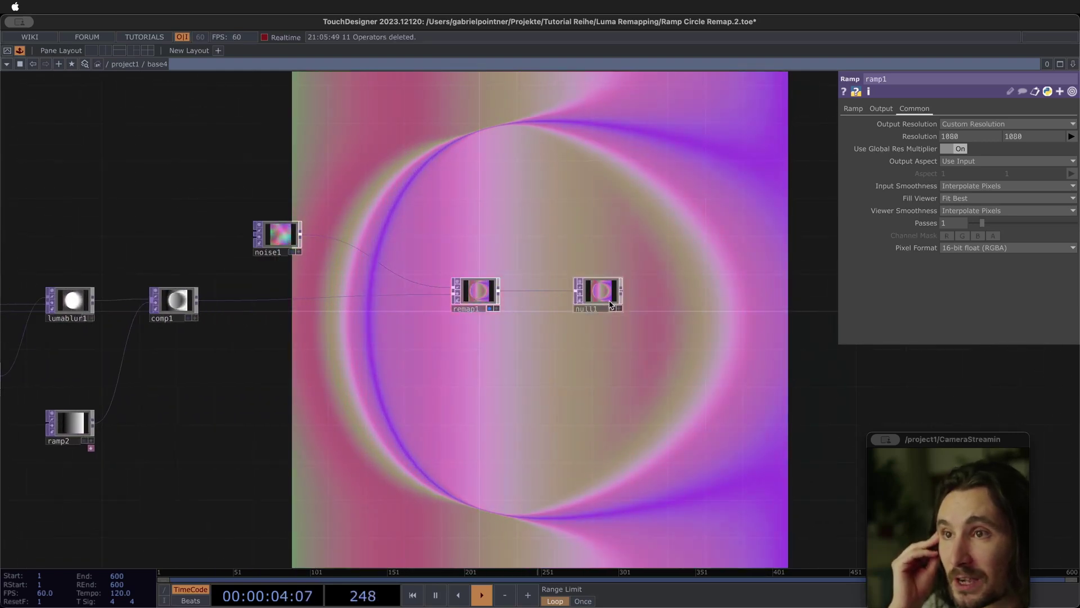